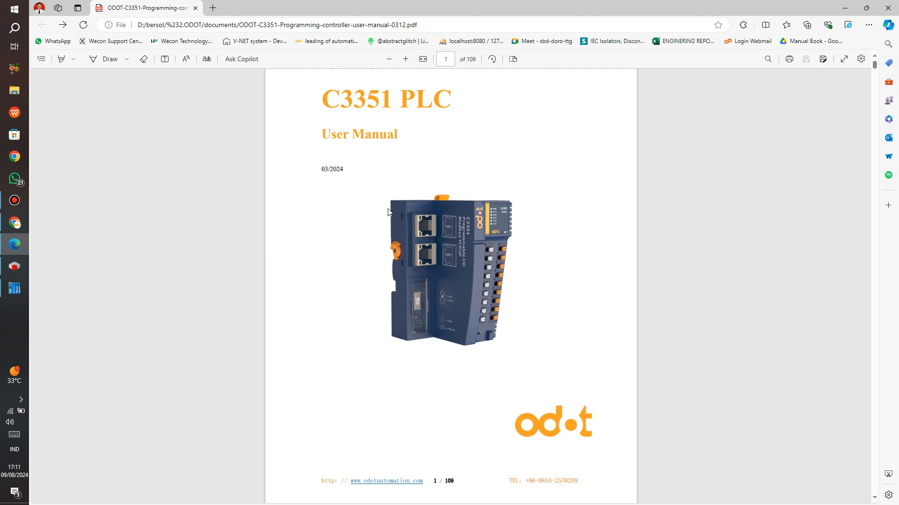
Switch to Chrome and review the C3351 PLC product page down to its user manual and XML file downloads.
click(15, 223)
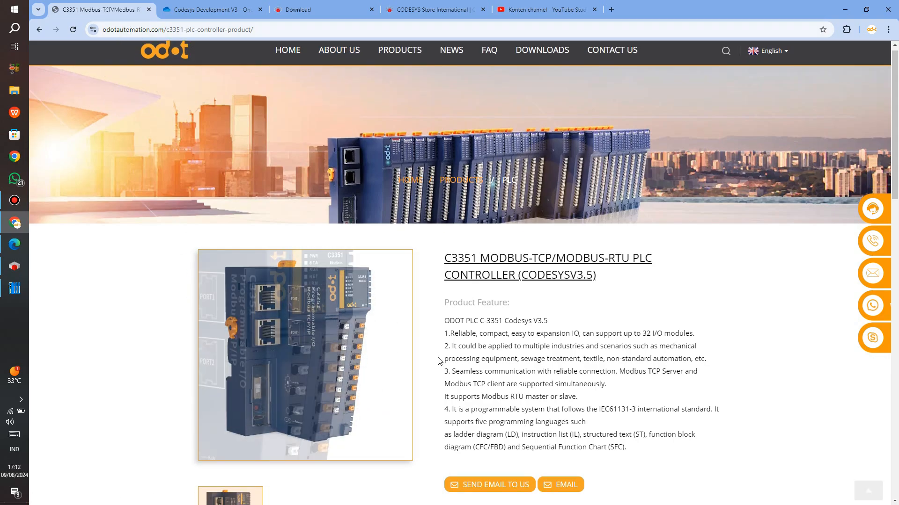
scroll(438, 365, down, 5)
scroll(436, 370, down, 4)
scroll(440, 377, up, 2)
scroll(439, 381, up, 2)
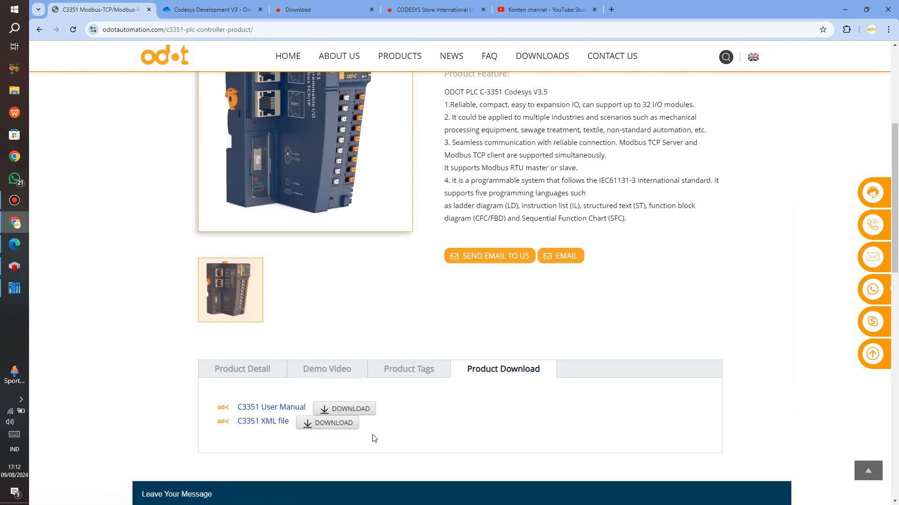
scroll(343, 436, up, 3)
scroll(357, 408, down, 3)
Show the demo video section of the C3351 product page.
click(339, 370)
scroll(341, 373, down, 5)
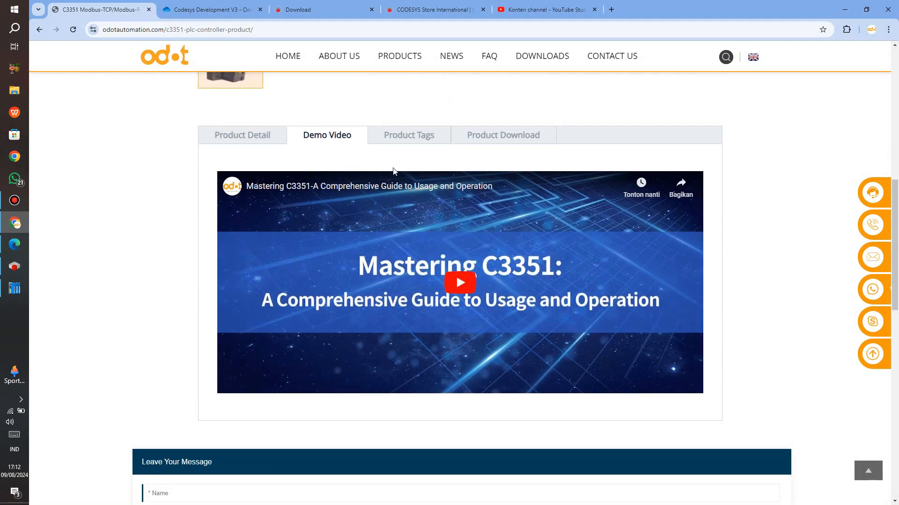
scroll(389, 150, up, 2)
Examine the C3351 product details, including the technical parameters and programming specification tables.
click(253, 237)
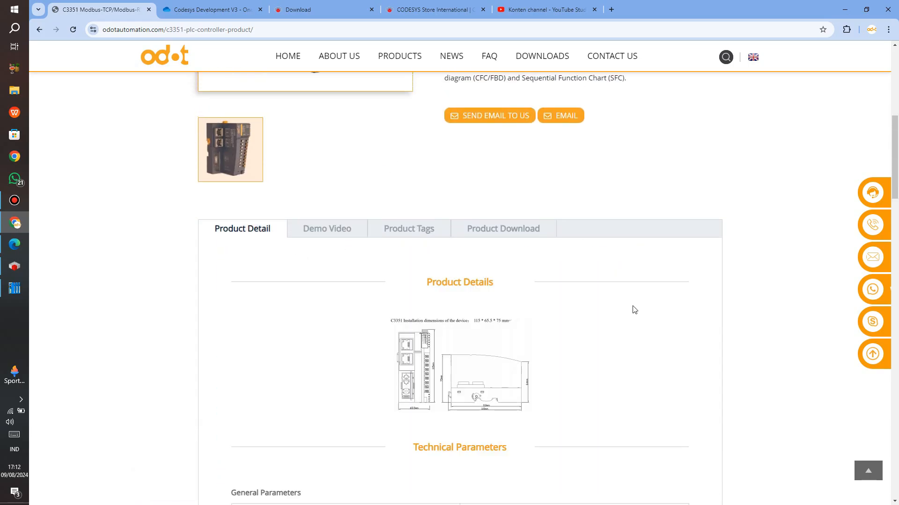
scroll(560, 363, down, 13)
scroll(558, 365, down, 9)
scroll(557, 365, up, 8)
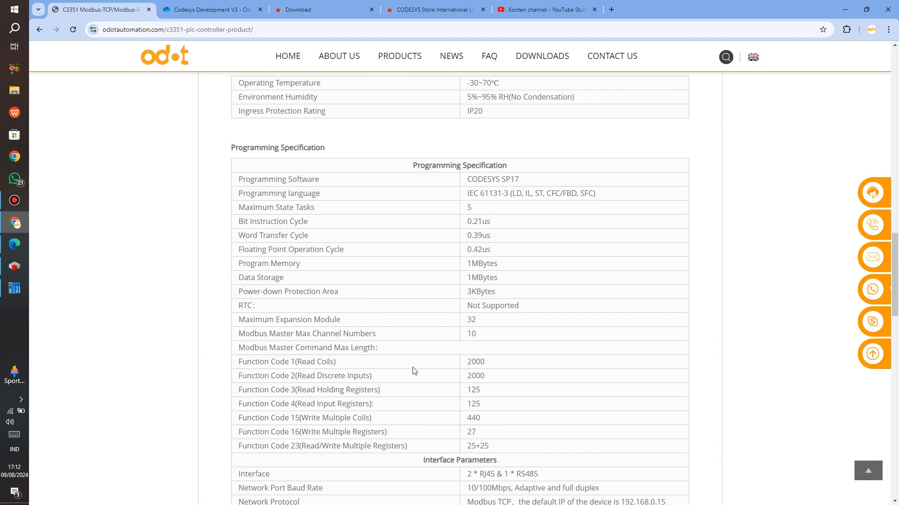
scroll(419, 364, up, 14)
scroll(423, 347, up, 5)
Look through the product tags, demo video and product detail sections, ending on the C3351 product downloads.
click(408, 464)
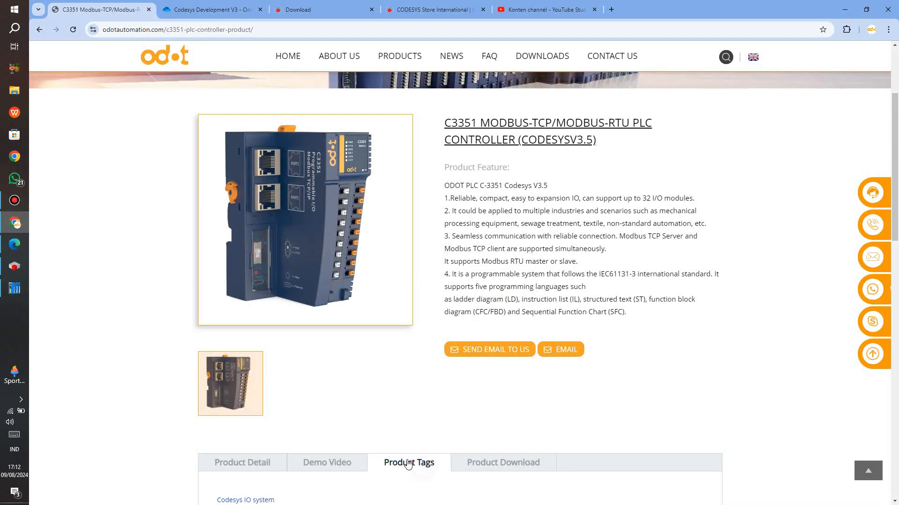
click(313, 461)
click(523, 466)
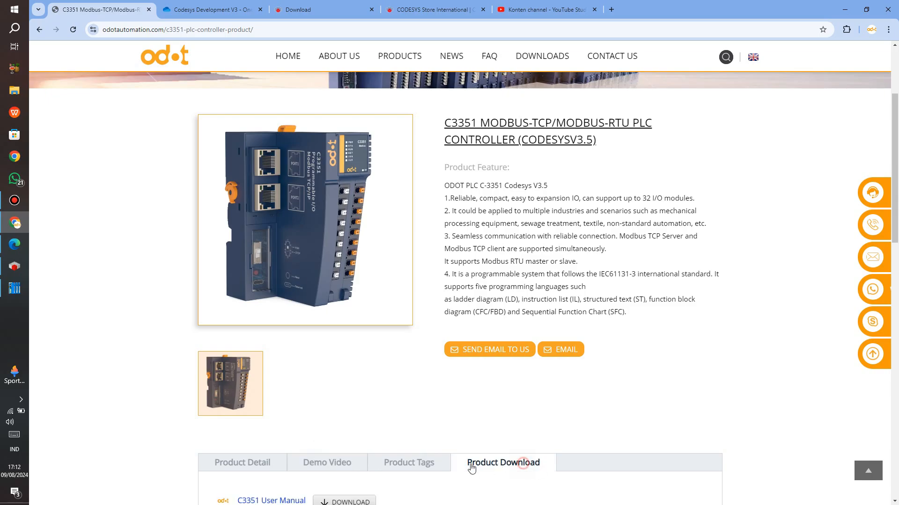
click(262, 465)
scroll(519, 330, down, 3)
scroll(529, 141, up, 2)
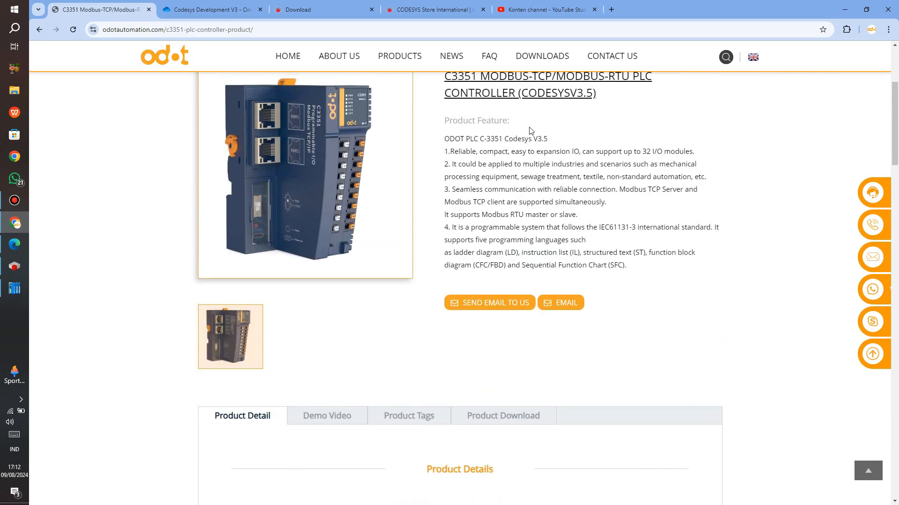
click(482, 418)
scroll(424, 421, down, 2)
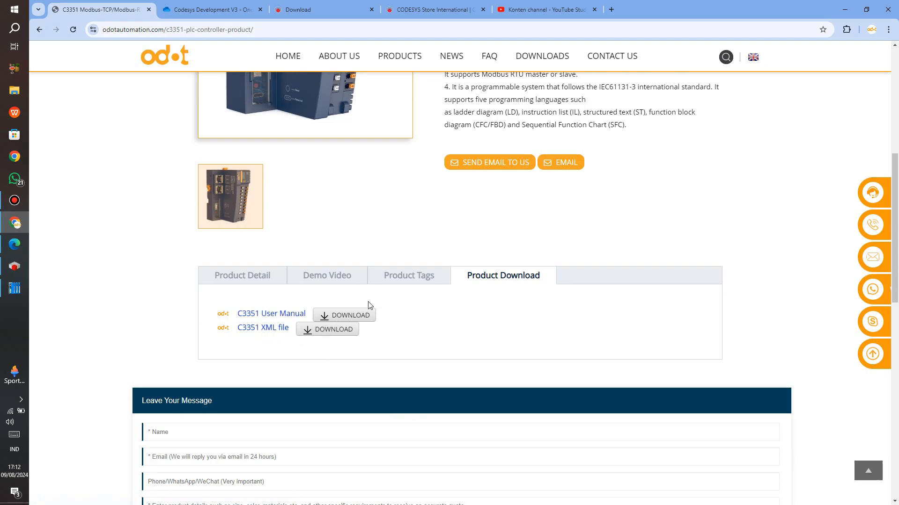
scroll(70, 277, up, 1)
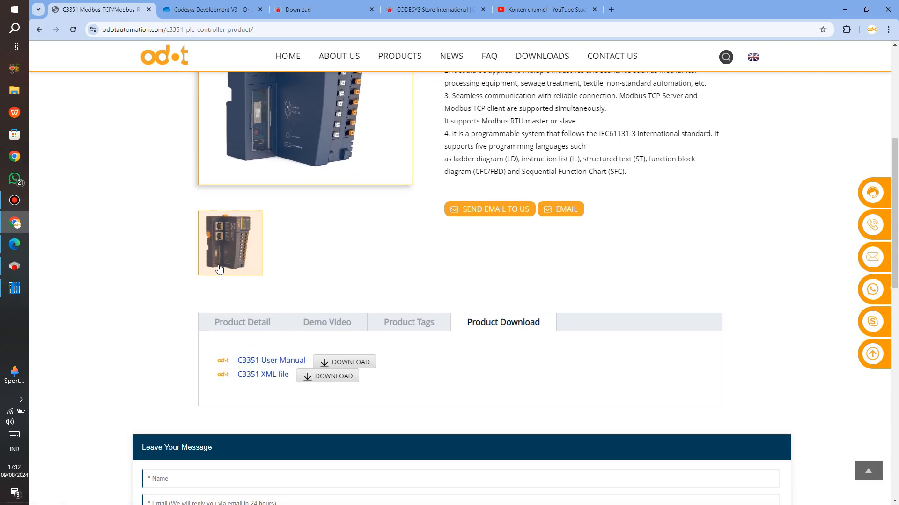
Switch to the C3351 user manual in Edge, show its table of contents and skim the cover and legal statement.
click(18, 251)
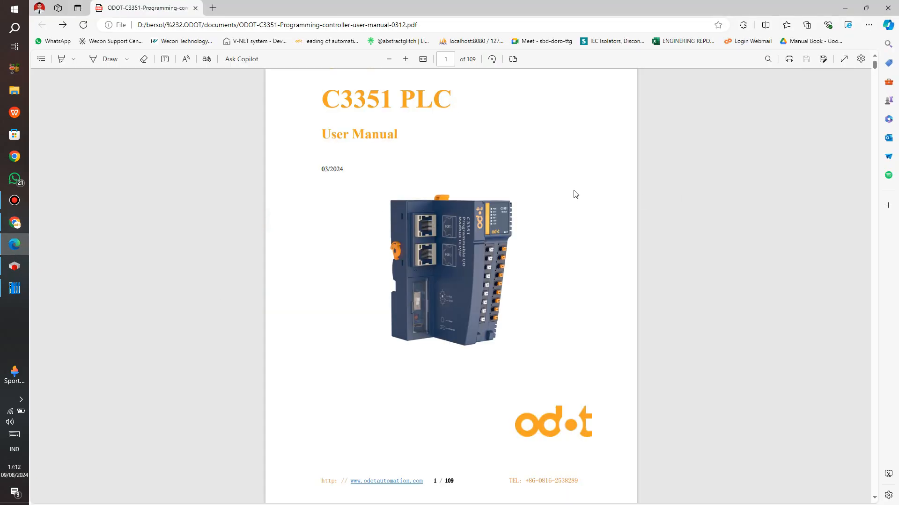
click(41, 59)
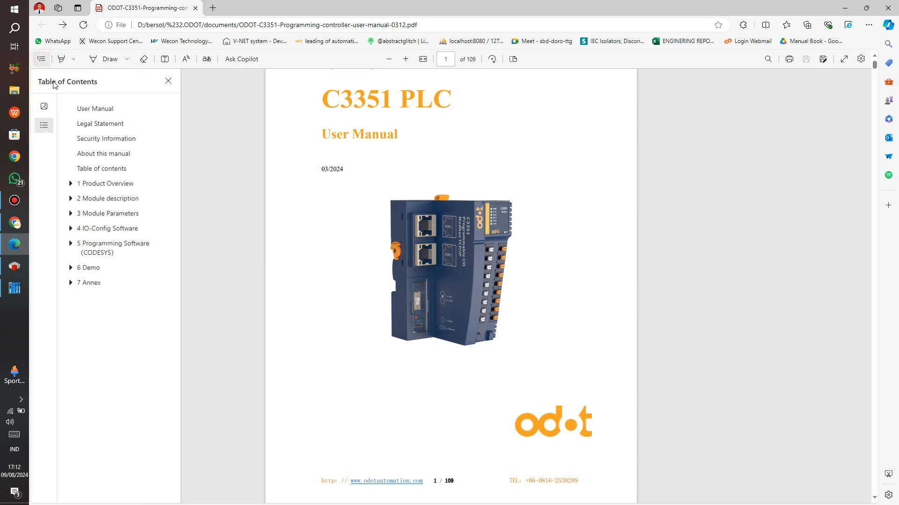
click(116, 108)
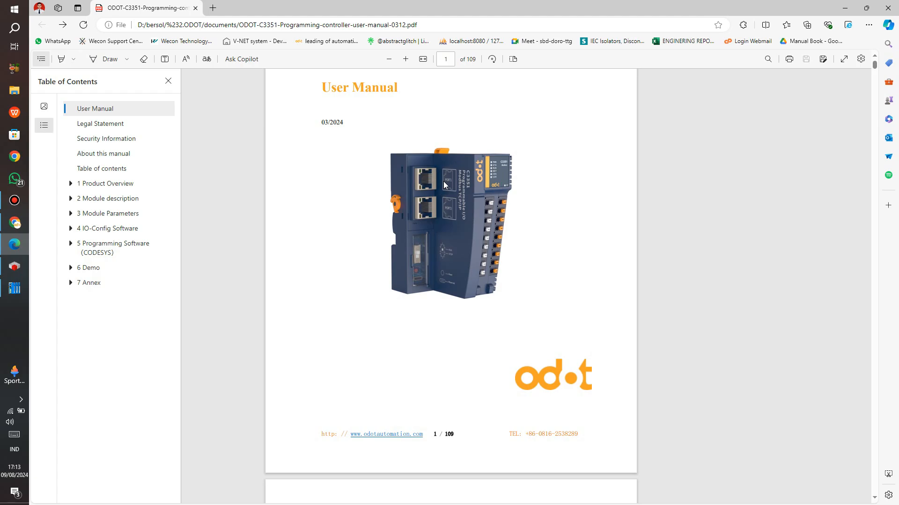
scroll(444, 185, down, 1)
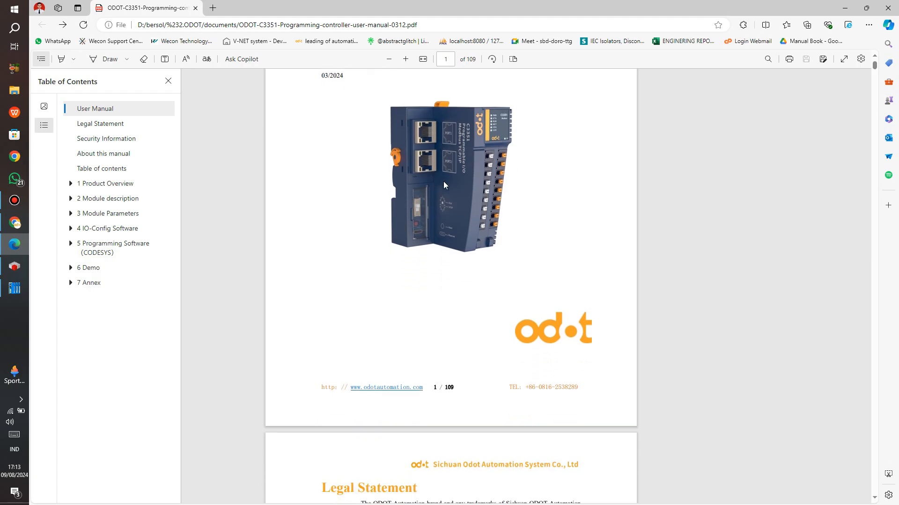
scroll(445, 185, down, 1)
scroll(514, 140, down, 1)
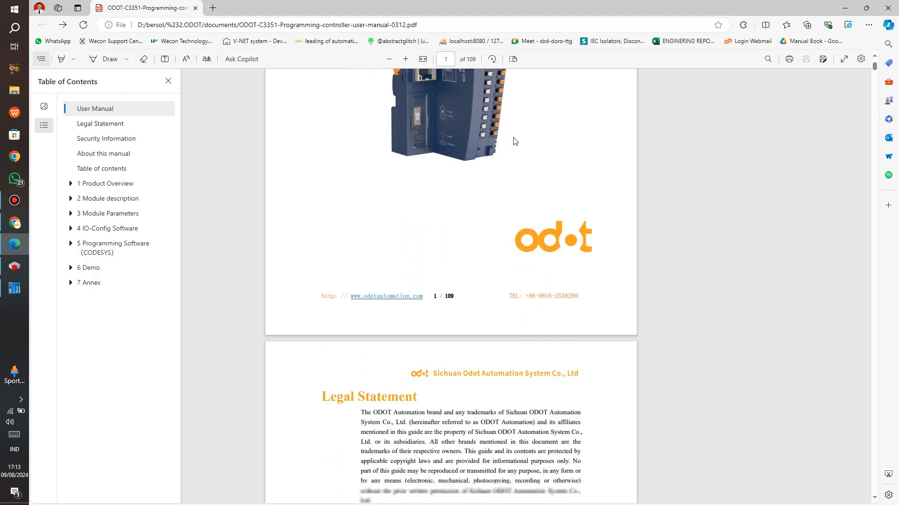
scroll(532, 196, down, 9)
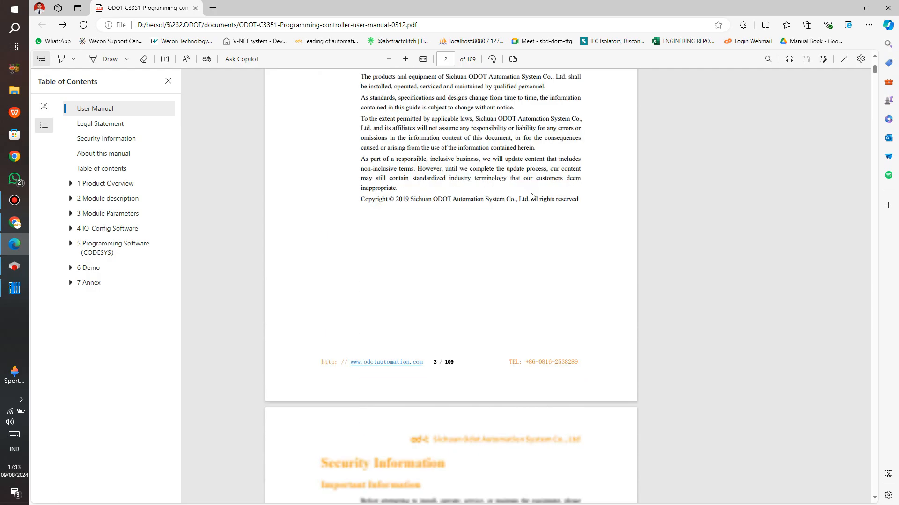
Go through the manual's Legal Statement, Security Information, About this manual and Table of contents sections.
click(114, 124)
click(116, 140)
click(115, 154)
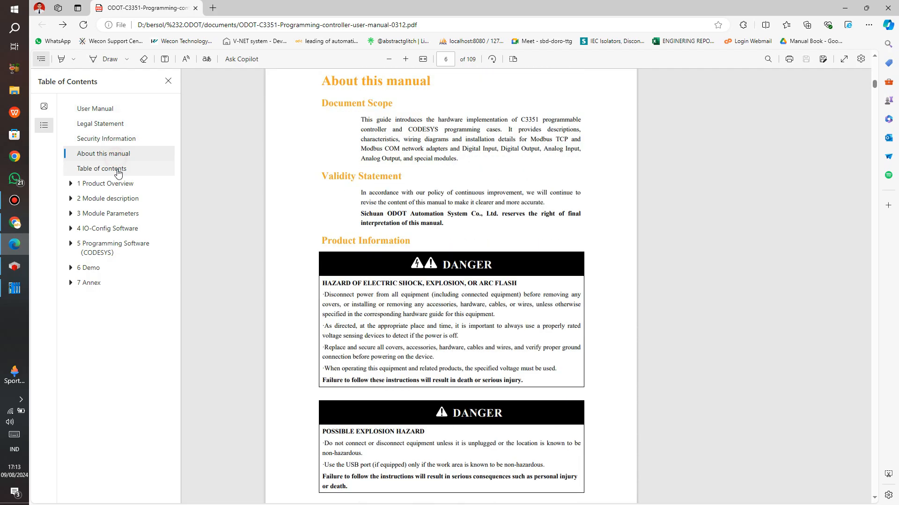
click(116, 169)
Go to the manual's Product Overview chapter and examine the module models in the 1.7 Selection Table.
click(120, 186)
scroll(464, 217, down, 20)
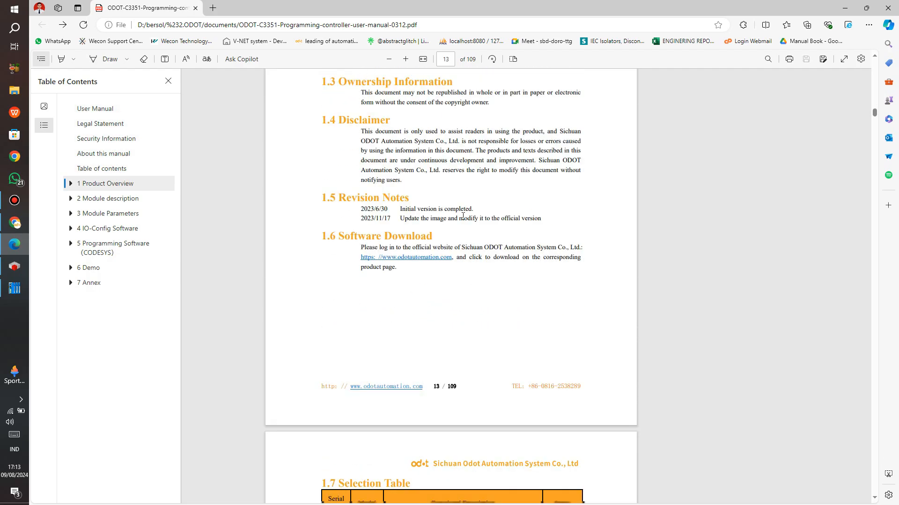
scroll(463, 216, down, 10)
scroll(406, 163, up, 14)
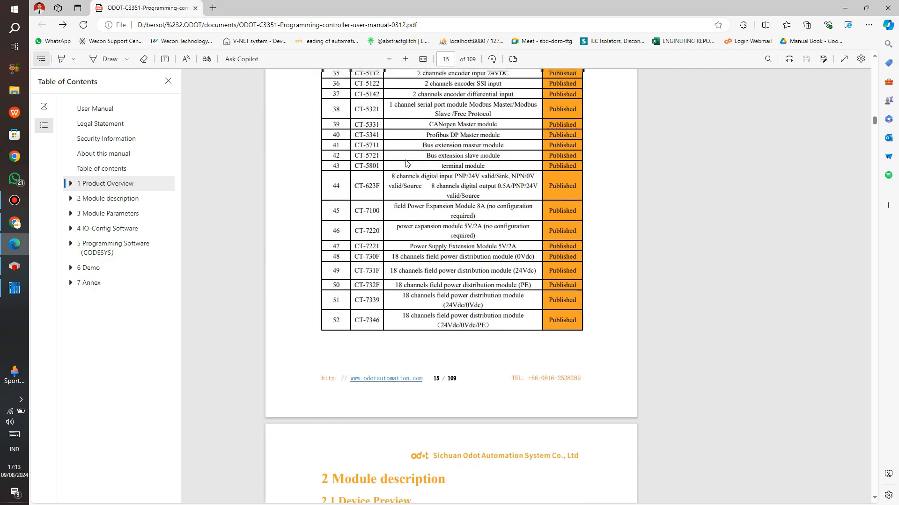
scroll(406, 163, up, 6)
scroll(405, 161, down, 5)
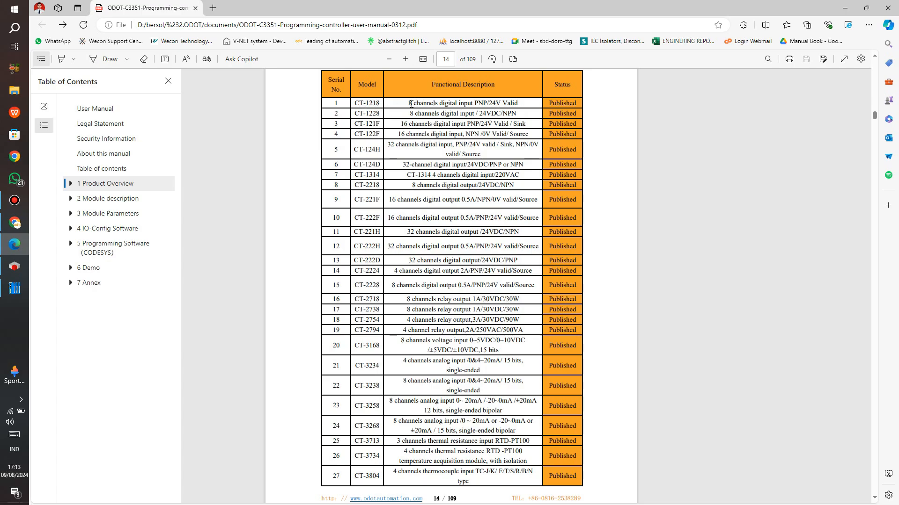
scroll(410, 104, down, 4)
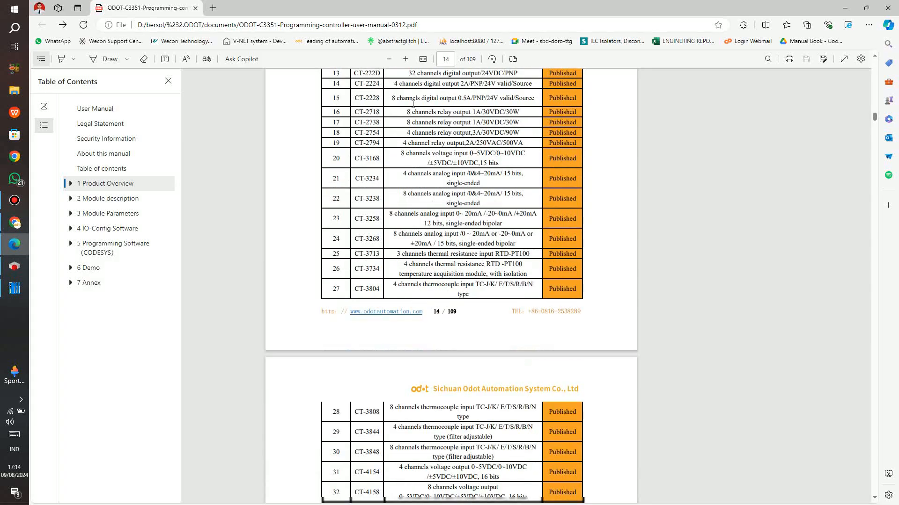
scroll(412, 104, down, 7)
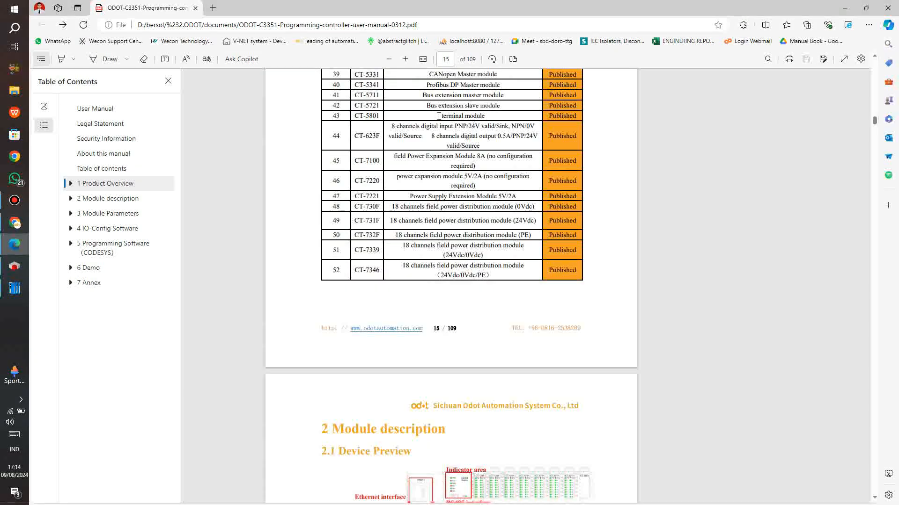
scroll(313, 218, up, 1)
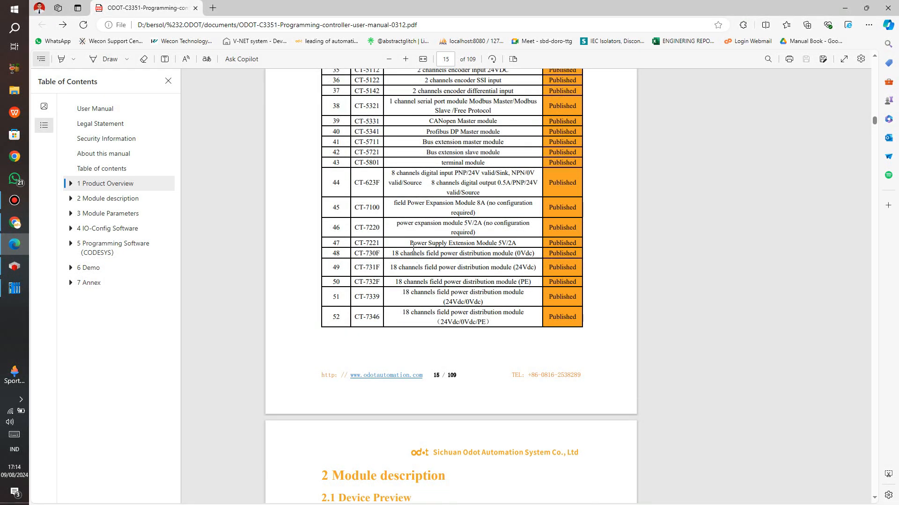
Read the Module description chapter from the device preview through the LED indicators to the RS485 interface pinout.
scroll(413, 248, down, 9)
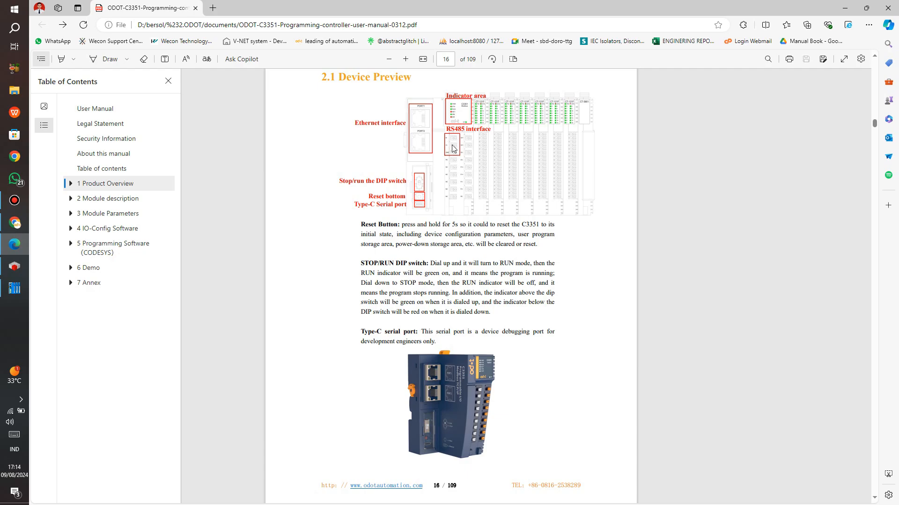
scroll(449, 154, down, 7)
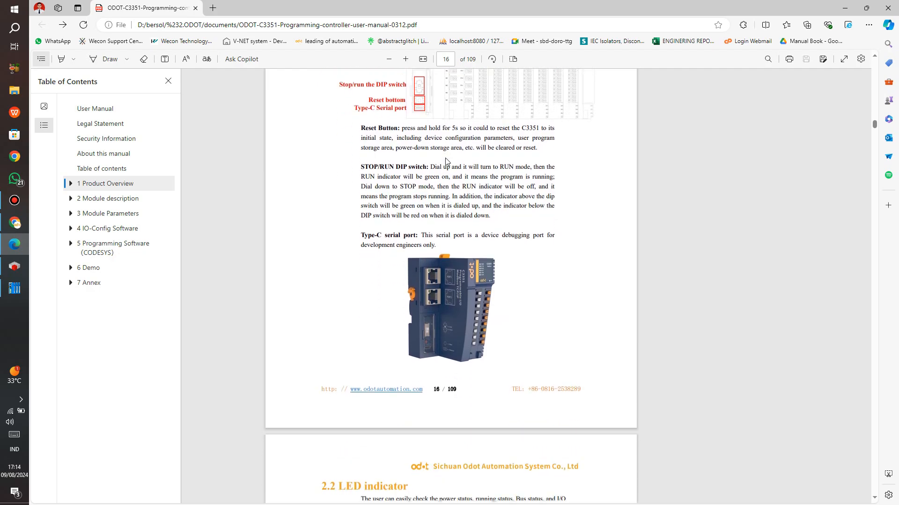
scroll(446, 162, down, 2)
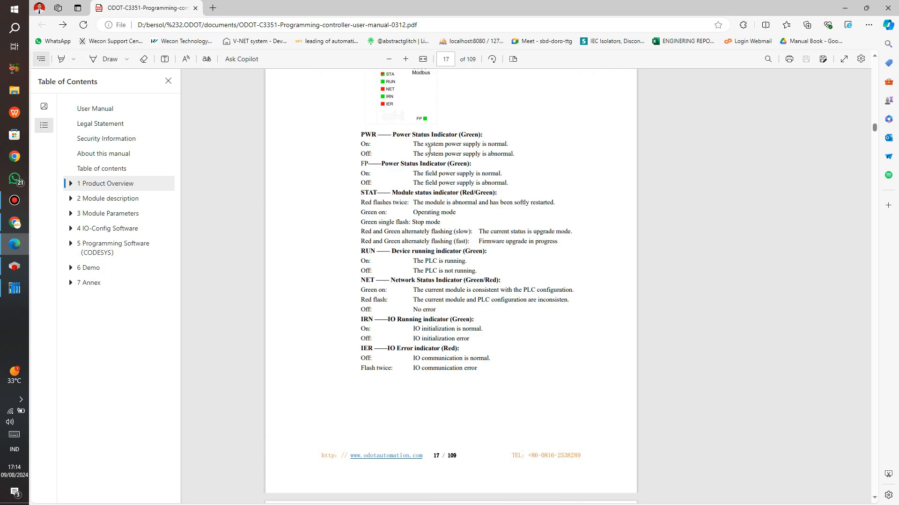
scroll(429, 150, down, 10)
scroll(430, 151, down, 3)
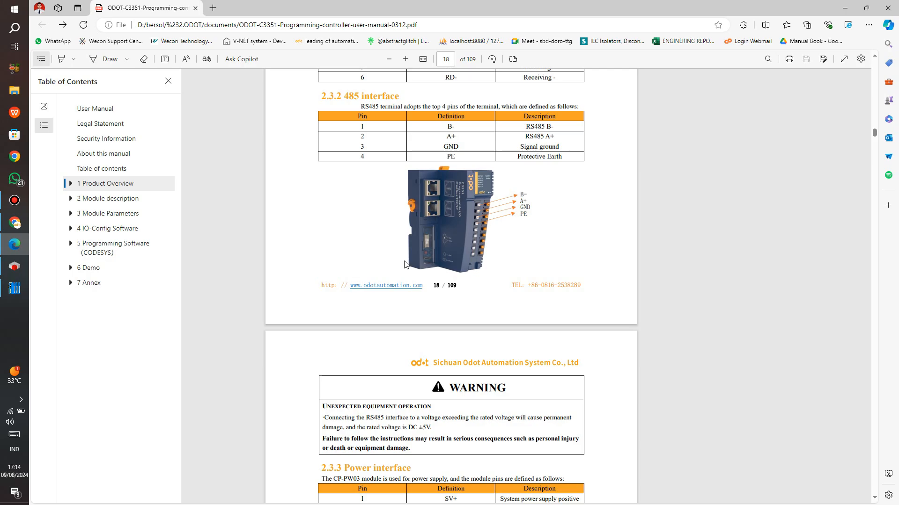
Review the manual's Module Parameters chapter and the IO-Config installation instructions in section 4.1.
click(104, 230)
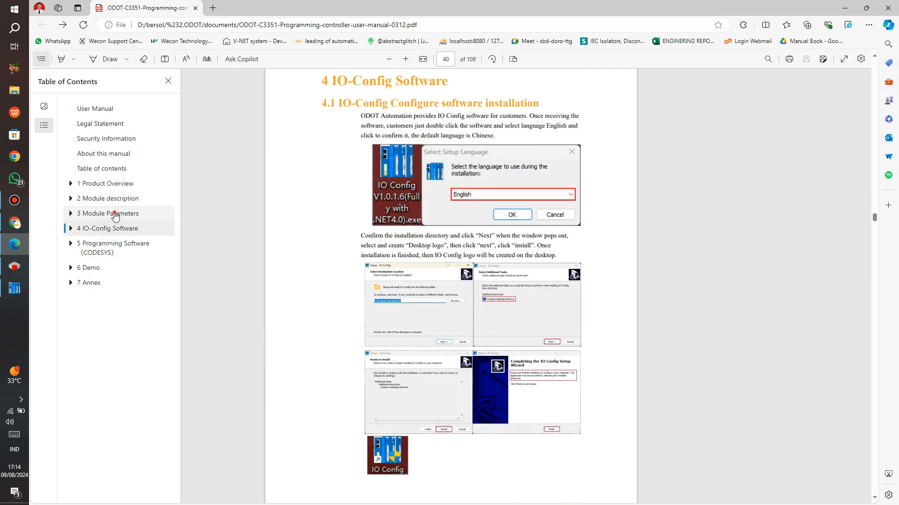
click(115, 214)
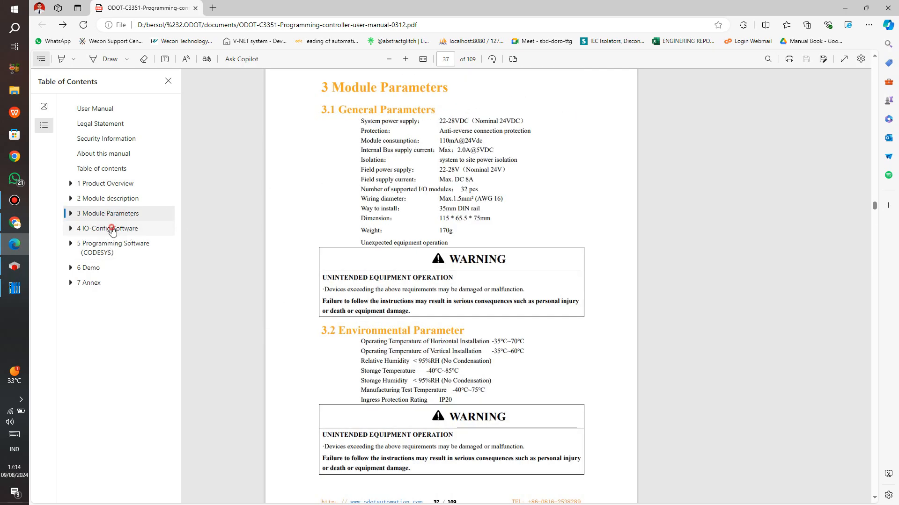
click(113, 230)
scroll(437, 195, down, 4)
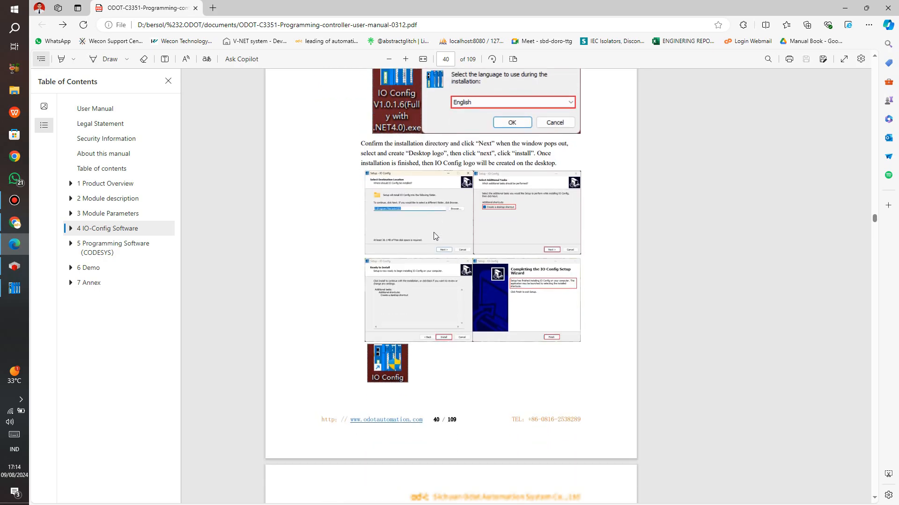
scroll(435, 242, down, 4)
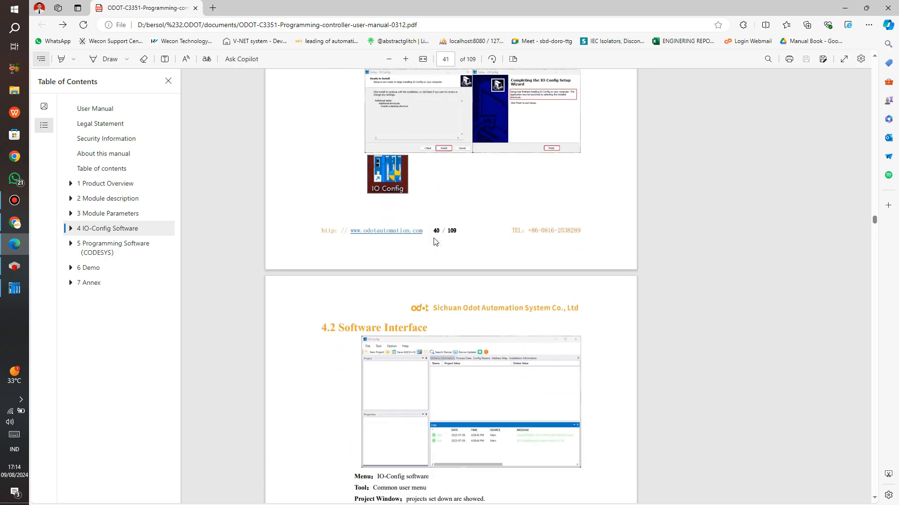
scroll(435, 241, up, 6)
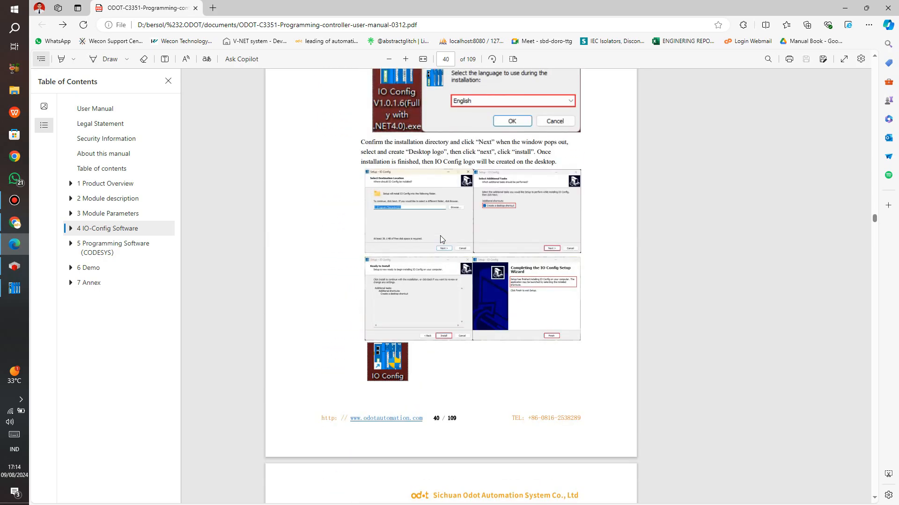
scroll(395, 209, up, 3)
scroll(369, 234, down, 4)
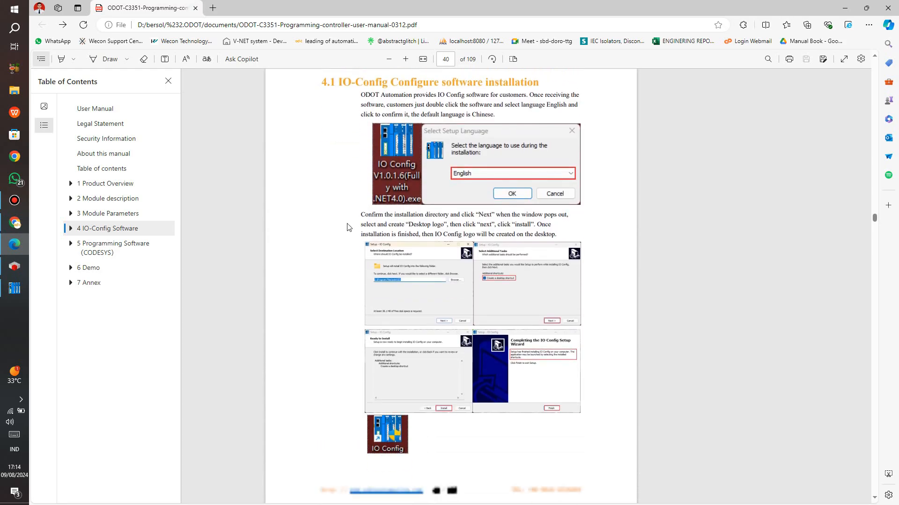
scroll(354, 254, down, 2)
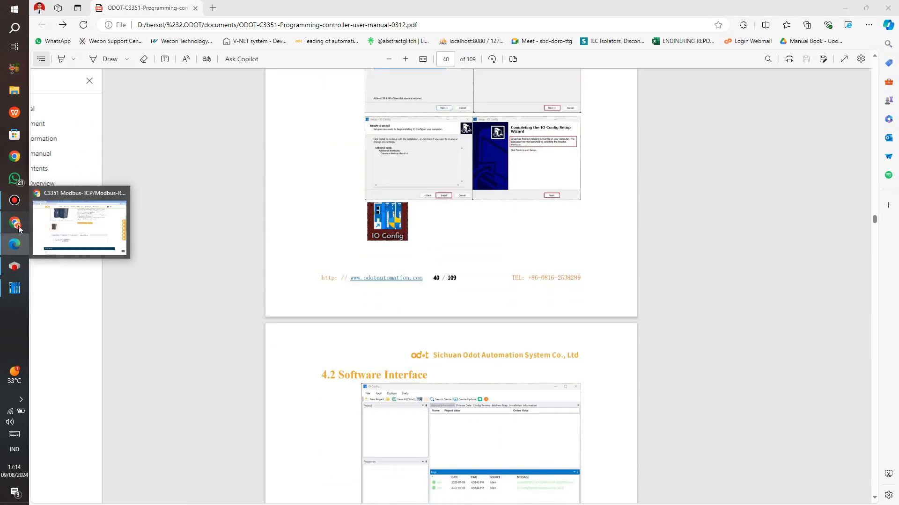
Switch to Chrome and open the ODOT site's IO User Manual & Config Software downloads page.
click(15, 223)
scroll(593, 255, up, 6)
mouse_move(510, 82)
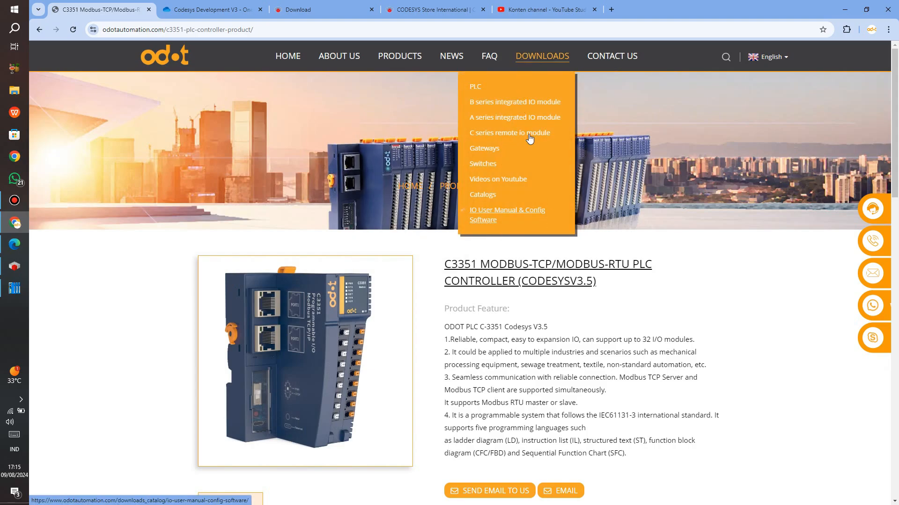
click(507, 217)
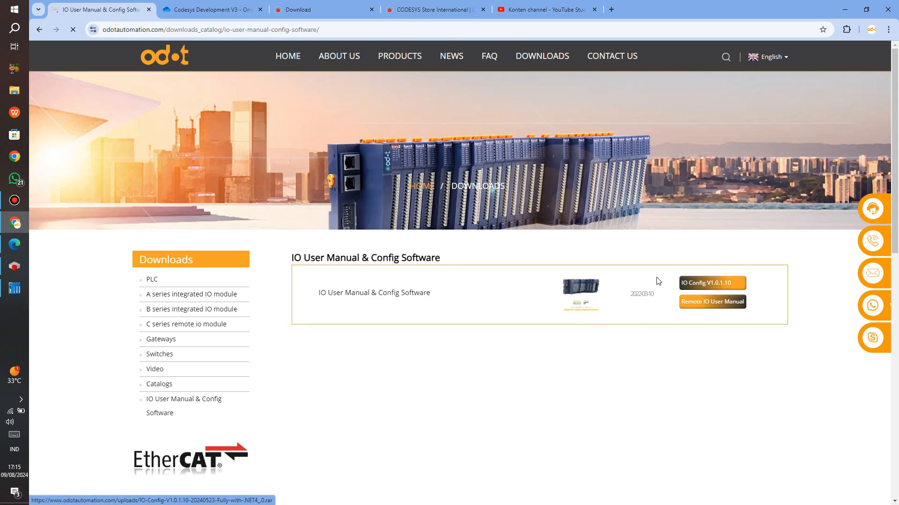
Return to the manual in Edge and read section 4.2 Software Interface through the 4.2.2 Tool descriptions.
click(14, 244)
scroll(450, 260, down, 7)
scroll(451, 261, down, 6)
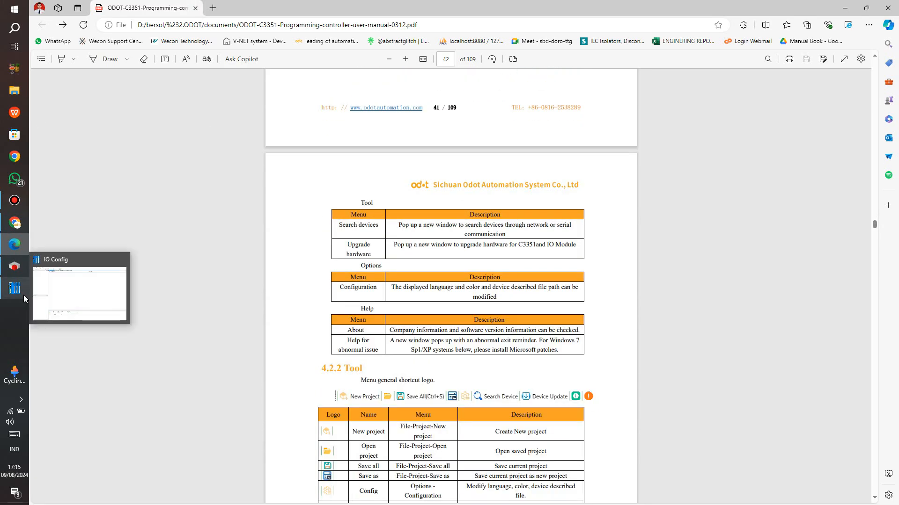
scroll(213, 319, down, 8)
Switch to IO Config and create a new project named PLC C3351.
click(13, 290)
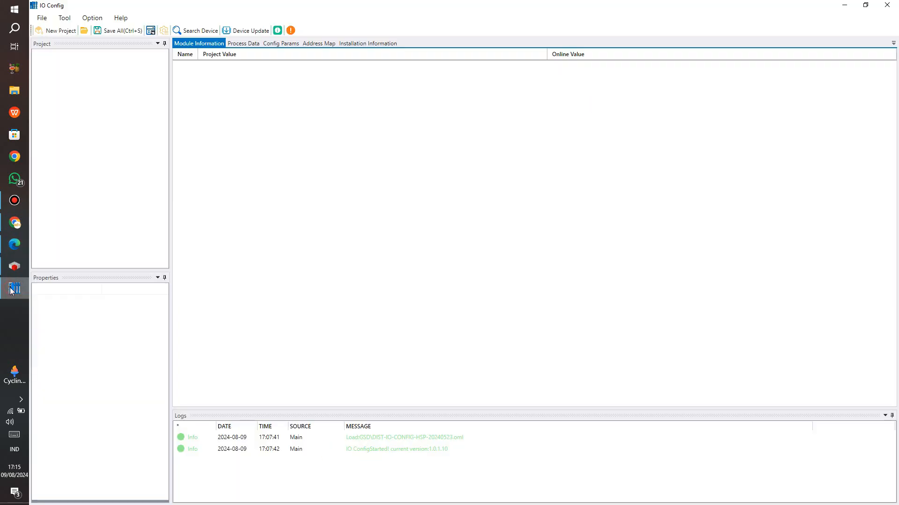
right_click(93, 96)
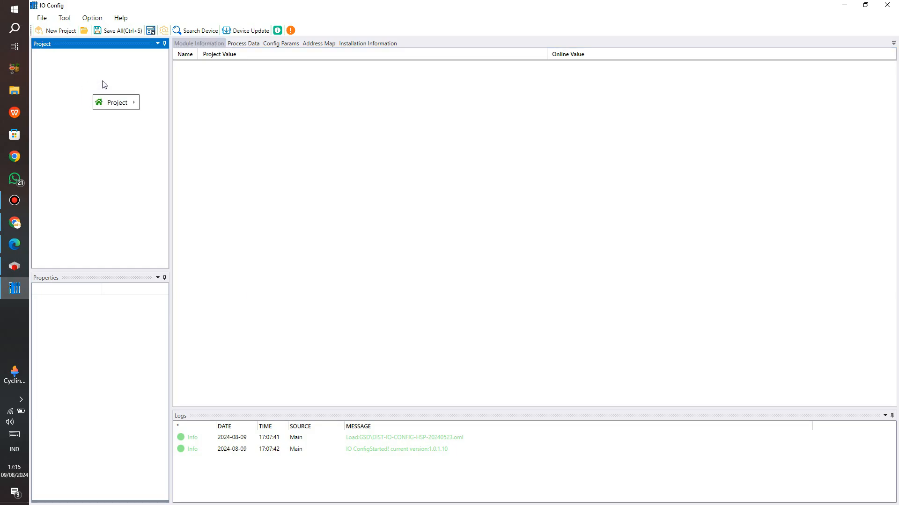
mouse_move(117, 101)
click(159, 101)
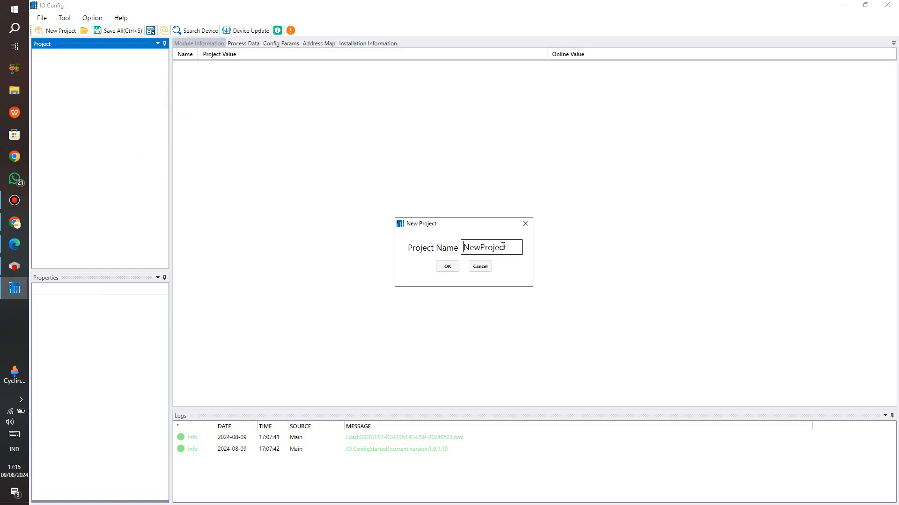
double_click(473, 243)
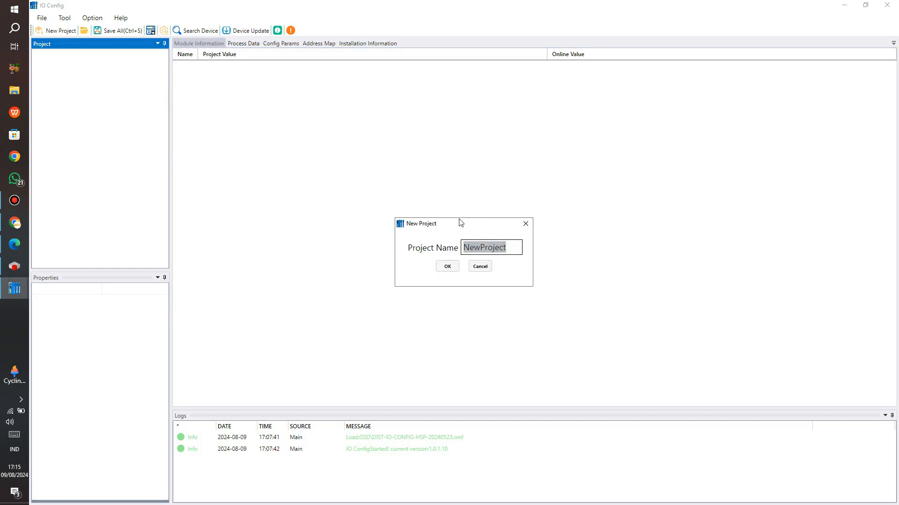
text(PLC C3351)
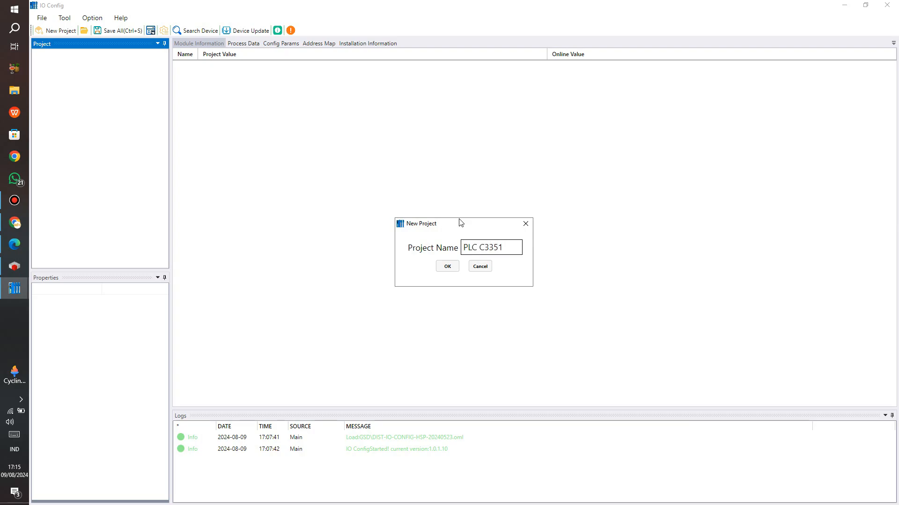
key(Return)
Select the PLC C3351 project and search for connected devices through the Ethernet 2 network card.
click(92, 55)
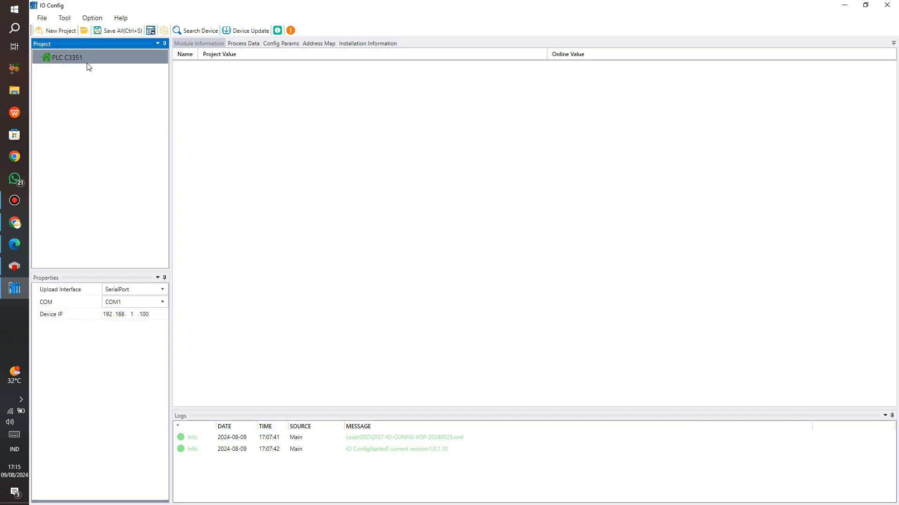
click(177, 30)
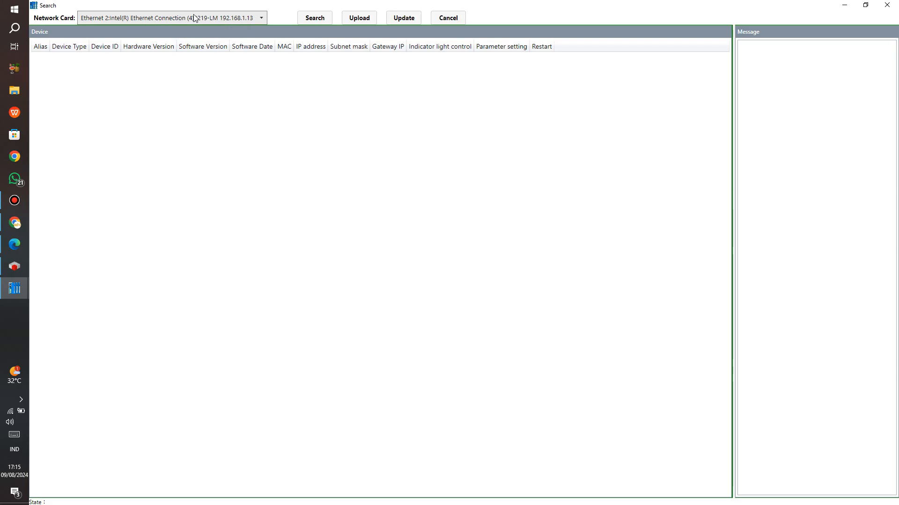
click(316, 18)
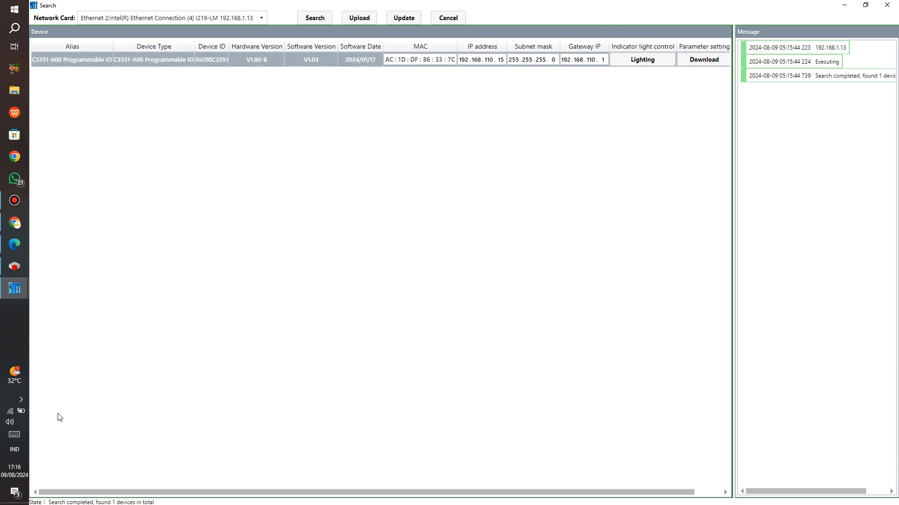
Open the Internet Protocol Version 4 properties of the Ethernet 2 adapter from the Windows network settings.
click(10, 412)
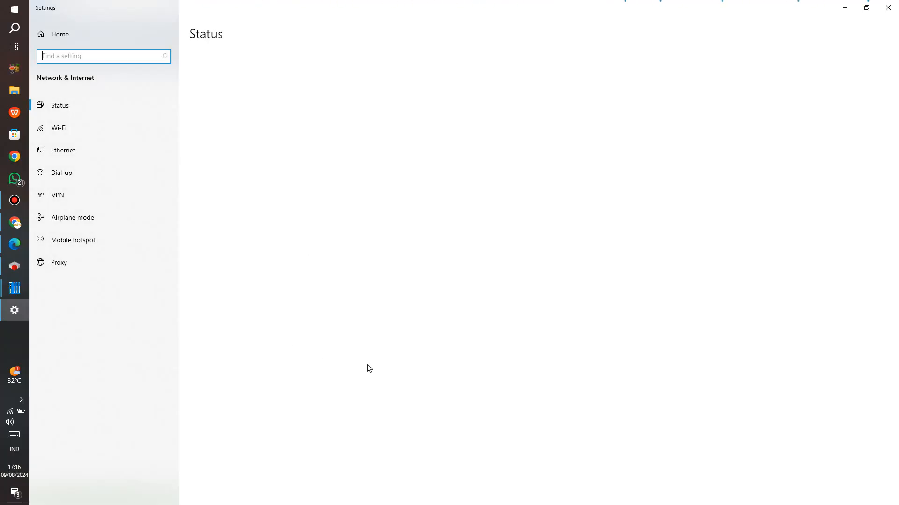
click(260, 345)
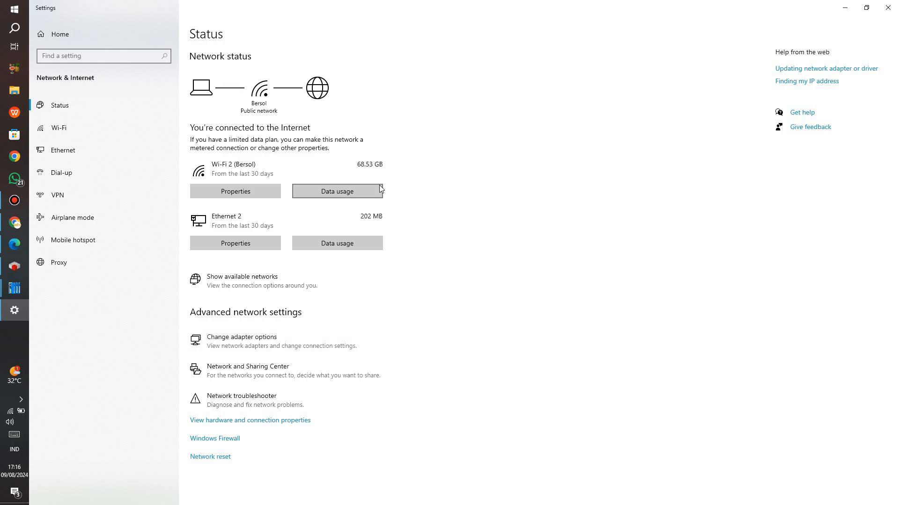
double_click(118, 90)
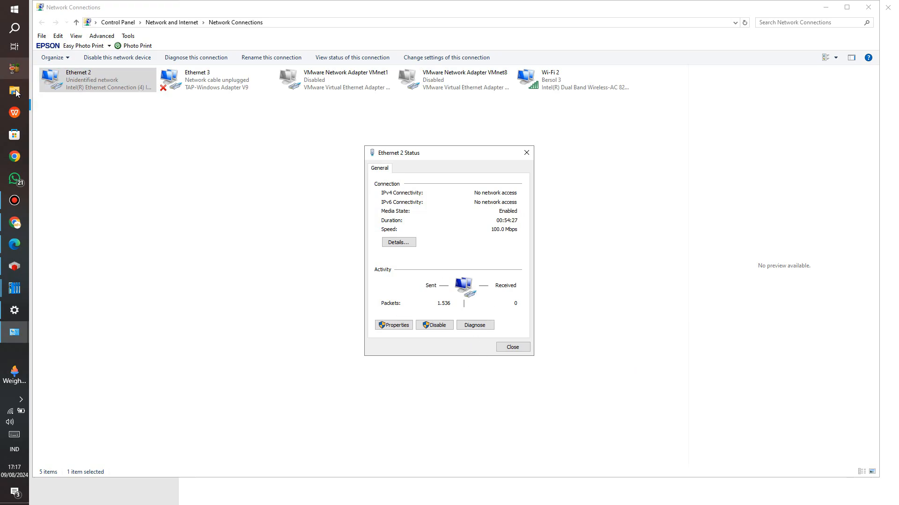
click(398, 325)
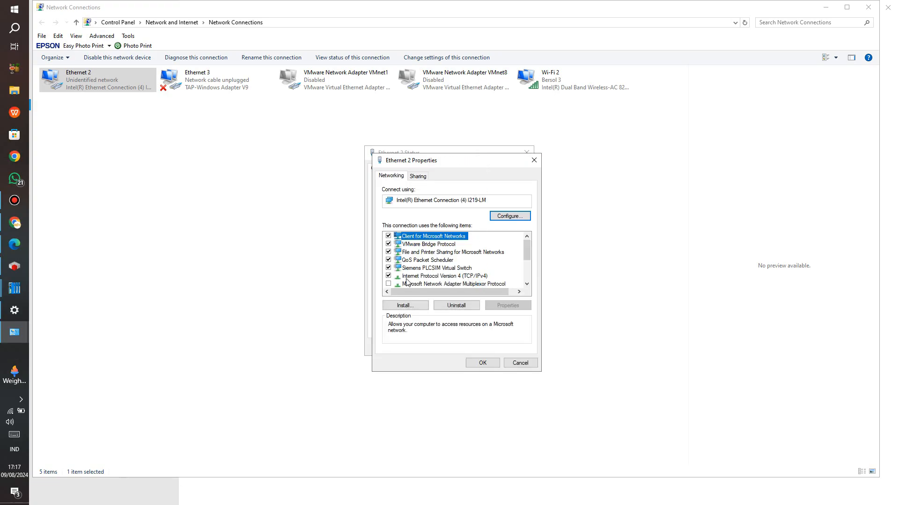
double_click(439, 277)
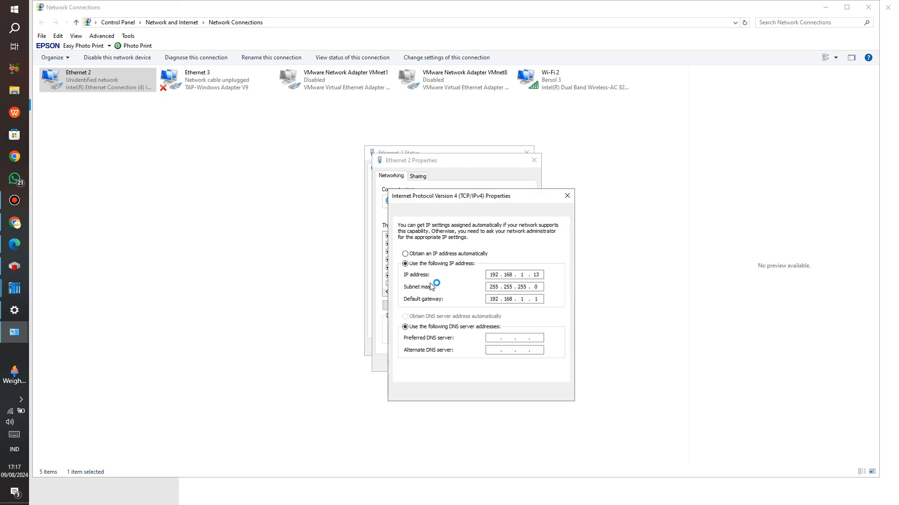
Set Ethernet 2's IP address to 192.168.110.13 and gateway to 192.168.110.1, checking the subnet against the PLC's address, and apply the settings.
click(524, 274)
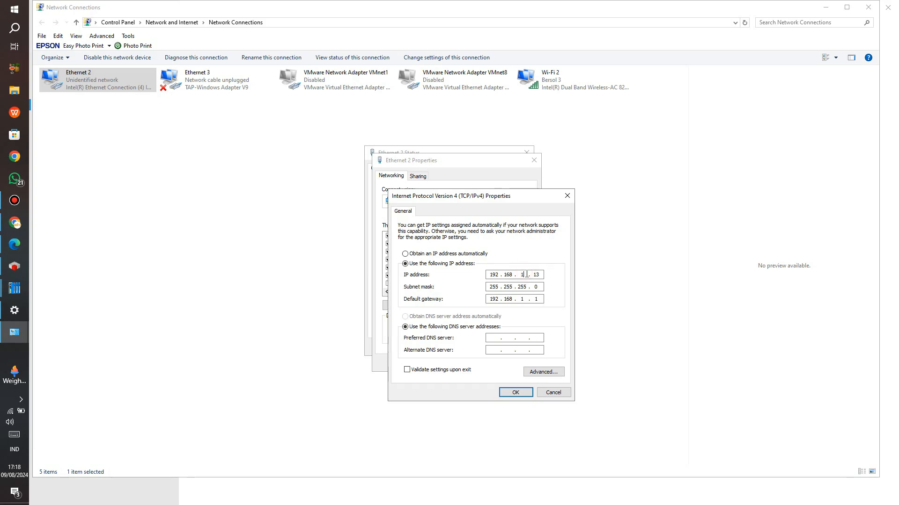
text(10)
click(525, 300)
text(1)
drag(518, 274, 541, 274)
mouse_move(15, 289)
click(66, 245)
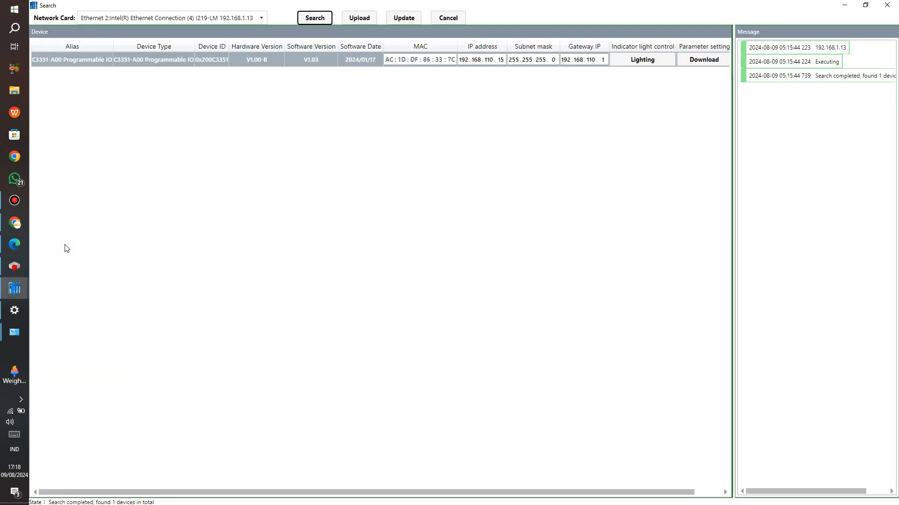
click(14, 332)
click(76, 363)
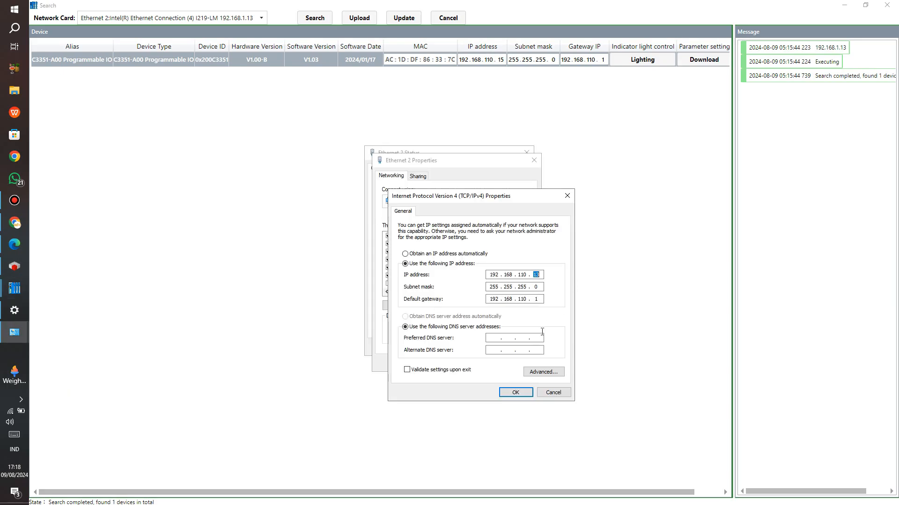
click(510, 392)
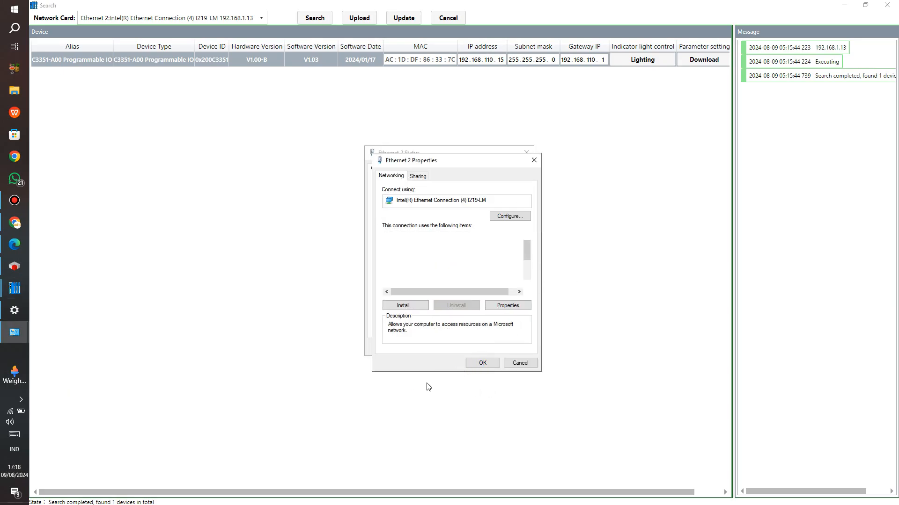
click(512, 346)
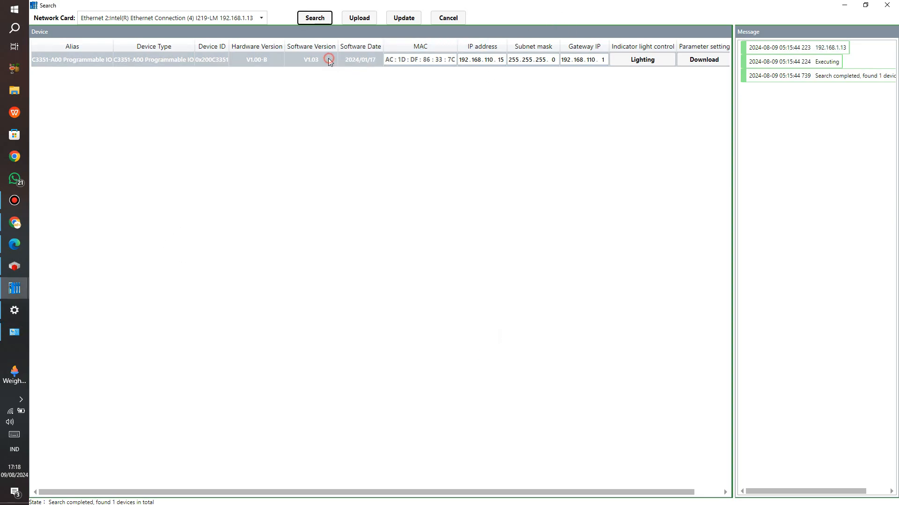
Refresh the network card selection to Ethernet 2 at 192.168.110.13 and upload the found C3351 device's configuration into the project.
click(251, 20)
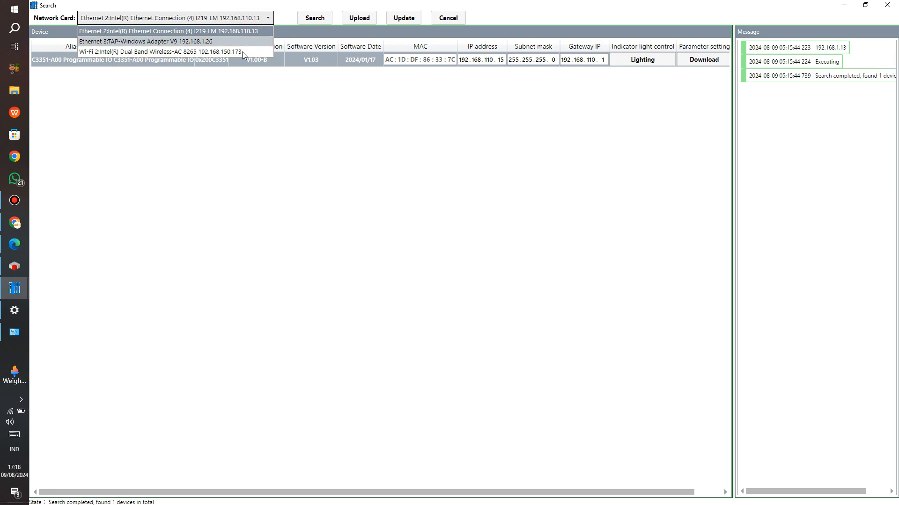
click(220, 41)
click(222, 18)
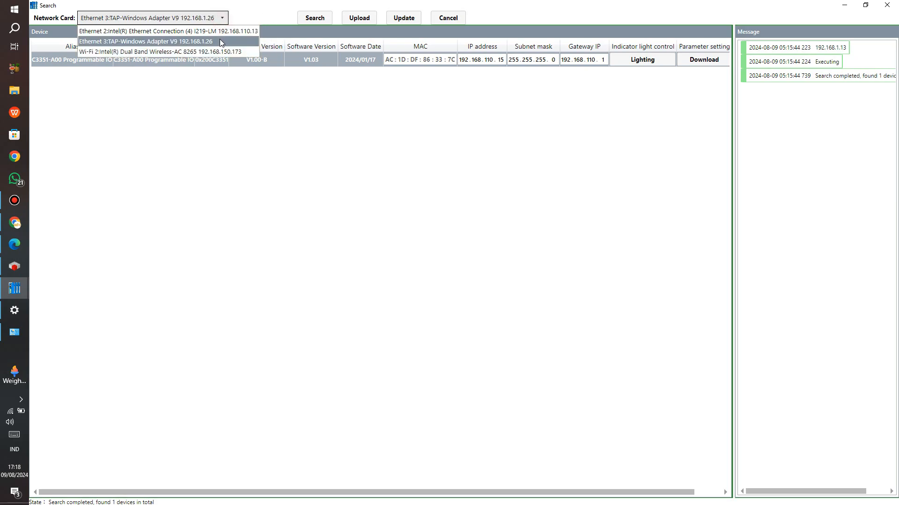
click(224, 30)
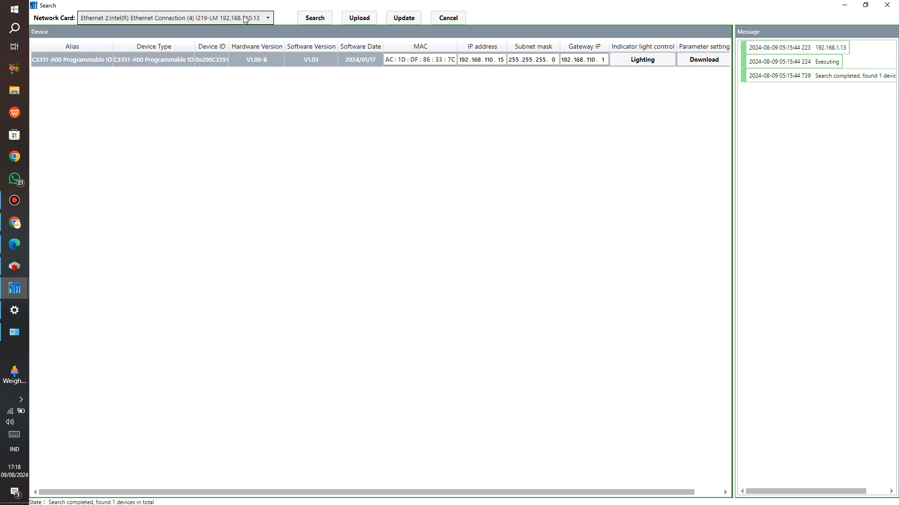
click(361, 18)
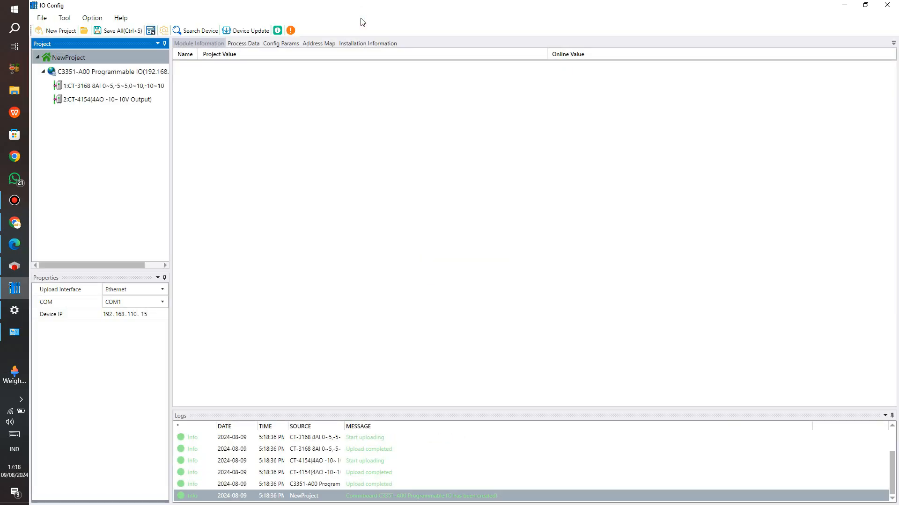
Review the module information of the C3351-A00, CT-3168 and CT-4154, plus the C3351-A00's configuration parameters.
click(125, 73)
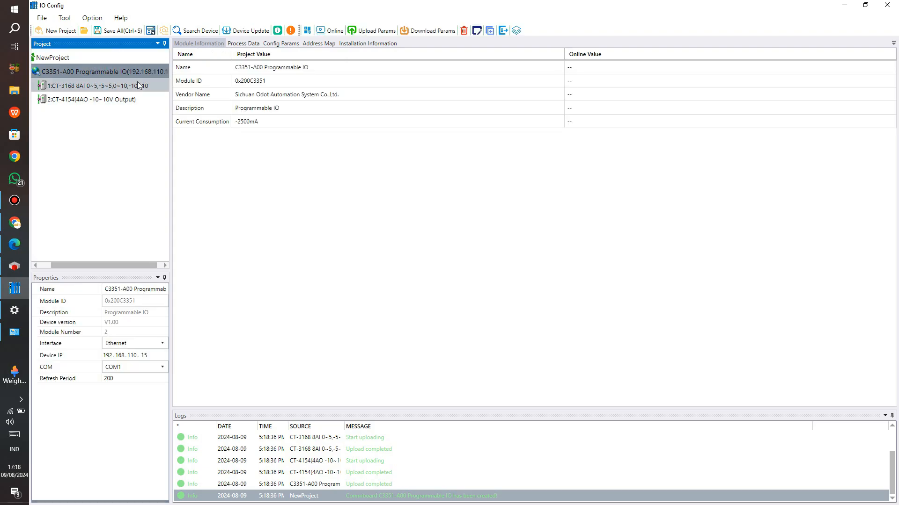
click(84, 91)
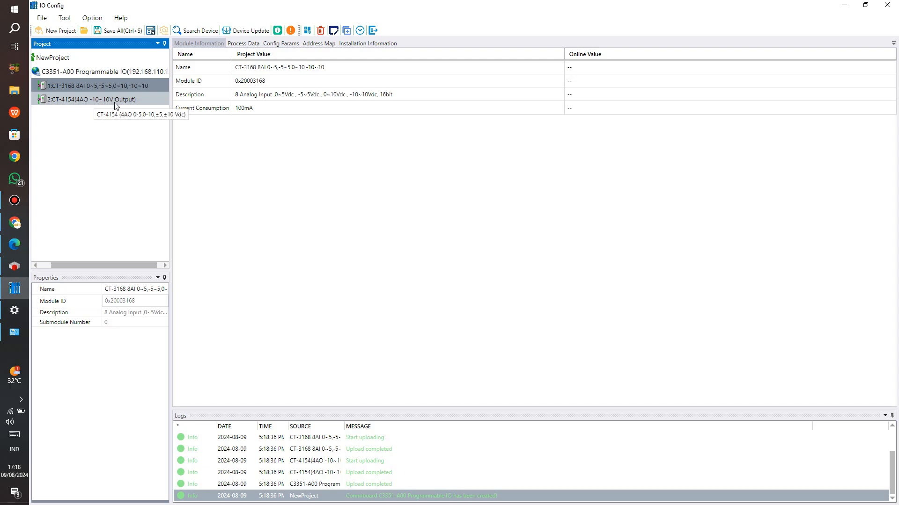
click(89, 100)
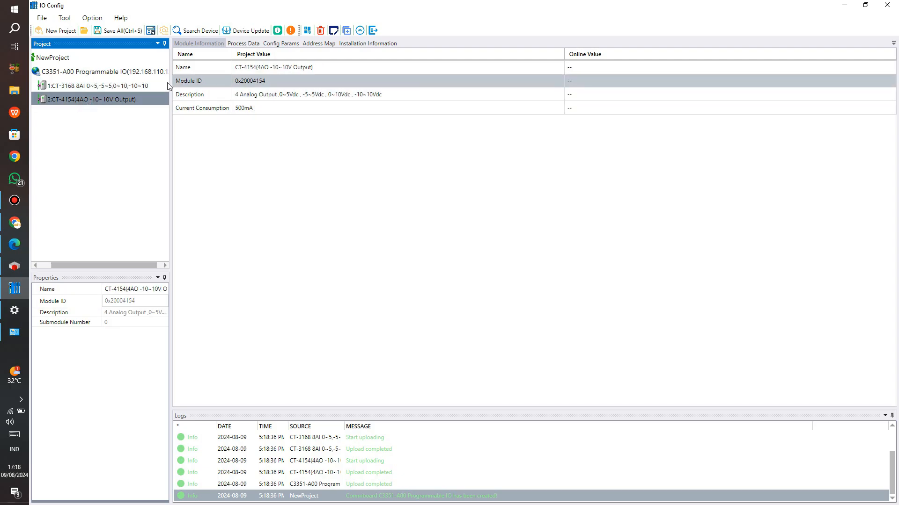
click(106, 72)
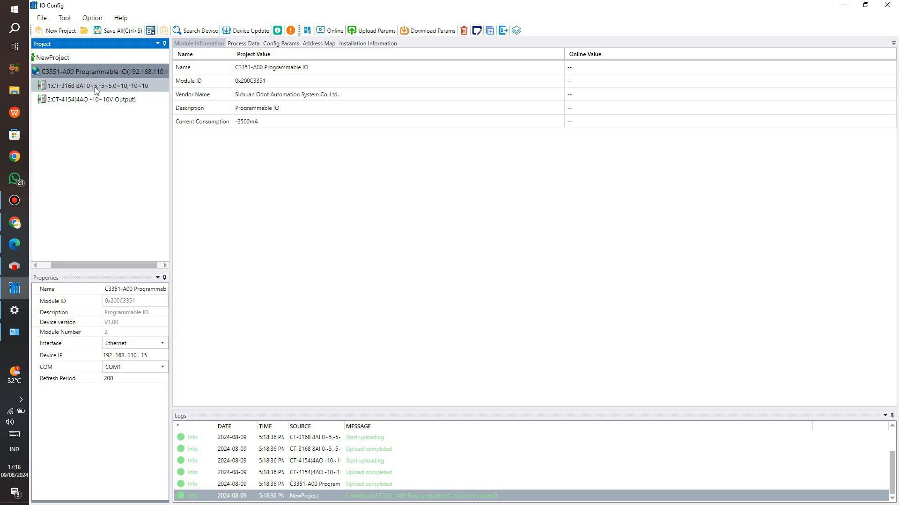
click(276, 47)
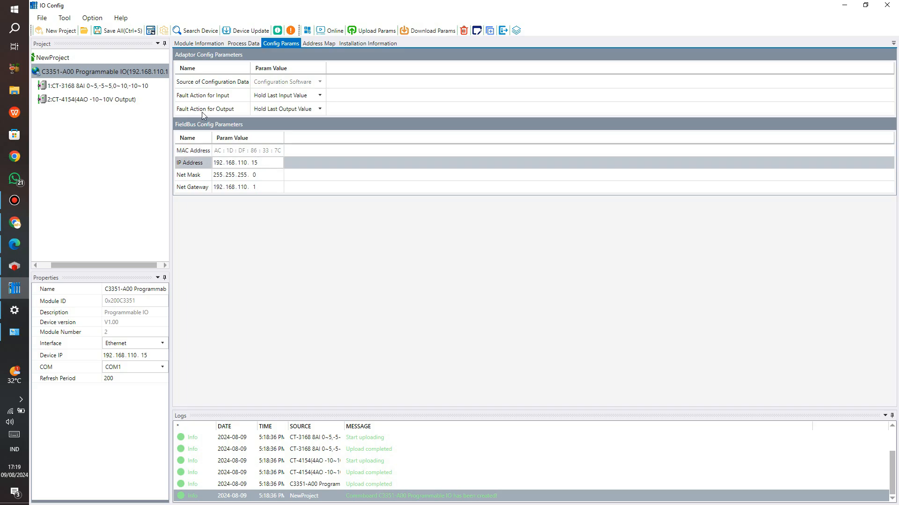
Download the parameters to the C3351-A00 Programmable IO and check the log entries.
click(125, 70)
right_click(125, 70)
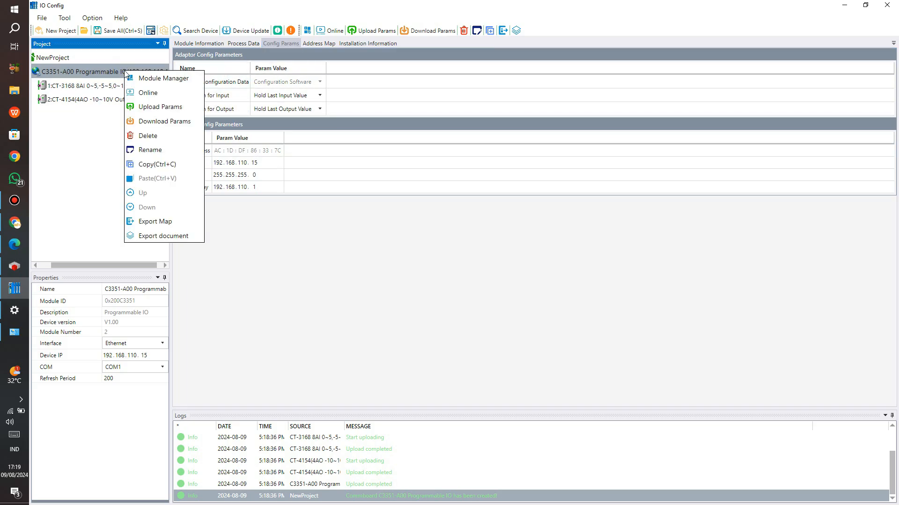
click(145, 121)
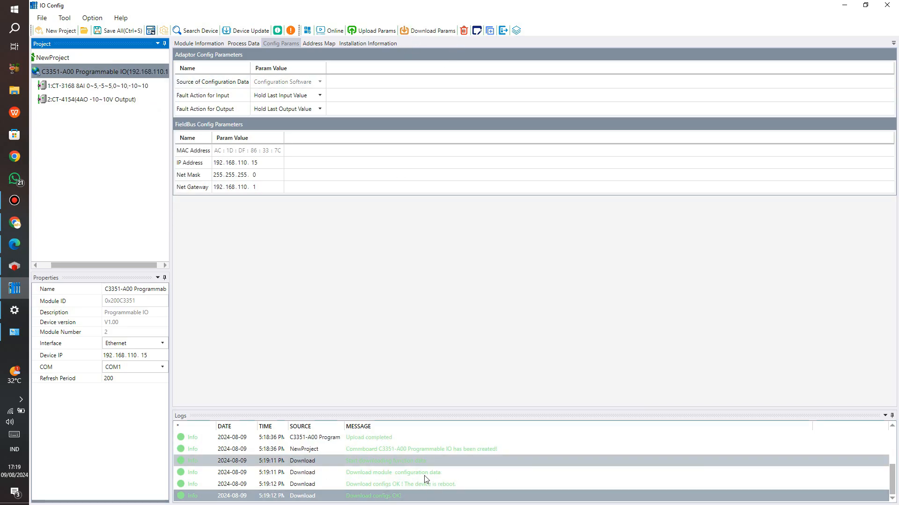
click(394, 492)
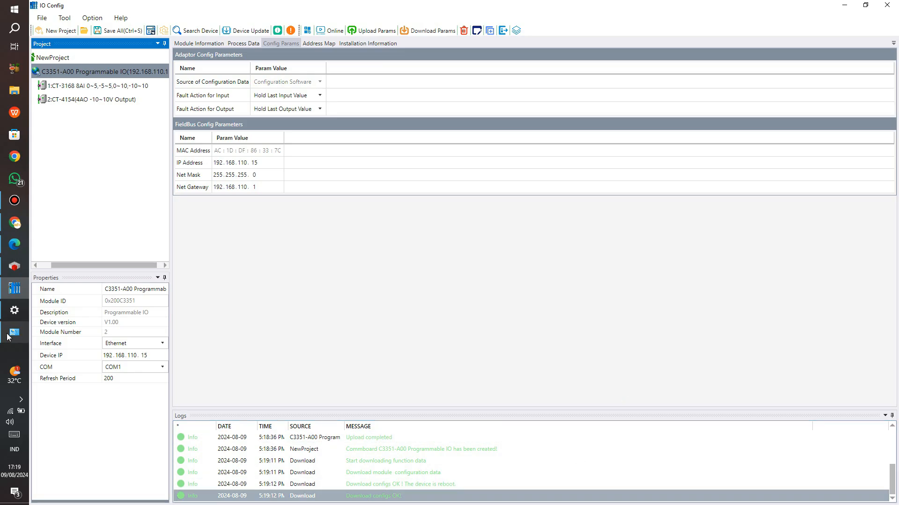
Switch to the C3351 user manual in Edge and go to chapter 5, Programming Software (CODESYS), through its table of contents.
click(15, 250)
scroll(347, 300, down, 10)
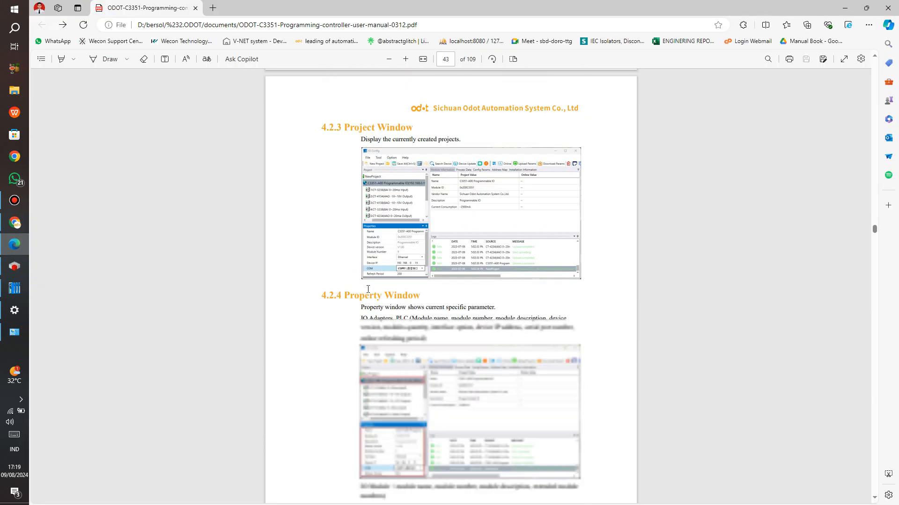
scroll(369, 290, down, 15)
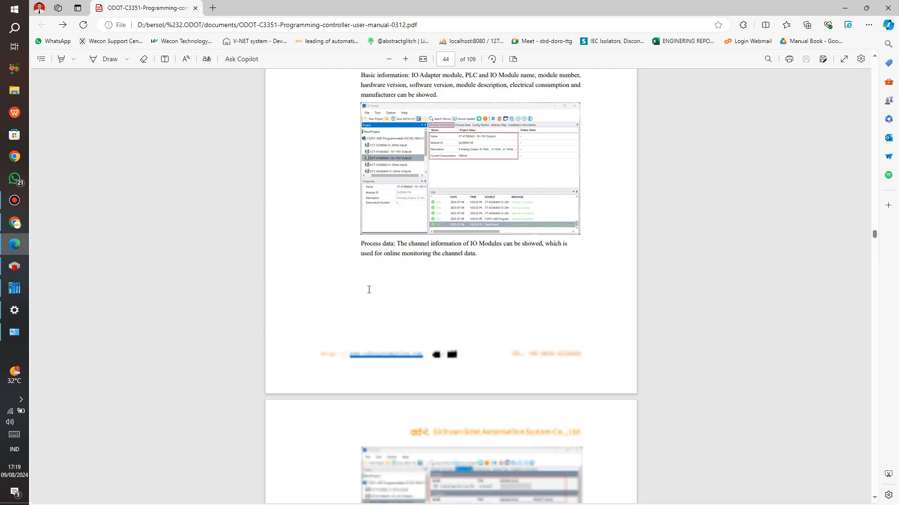
click(40, 59)
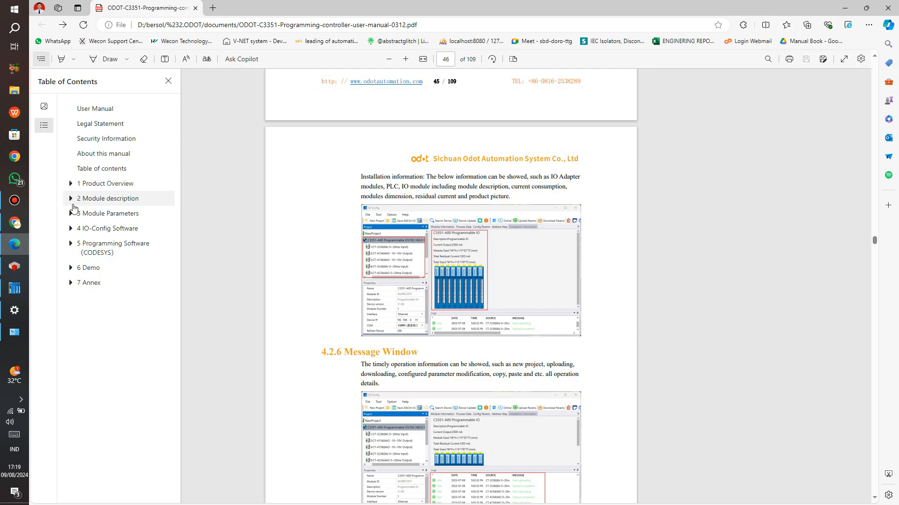
click(99, 245)
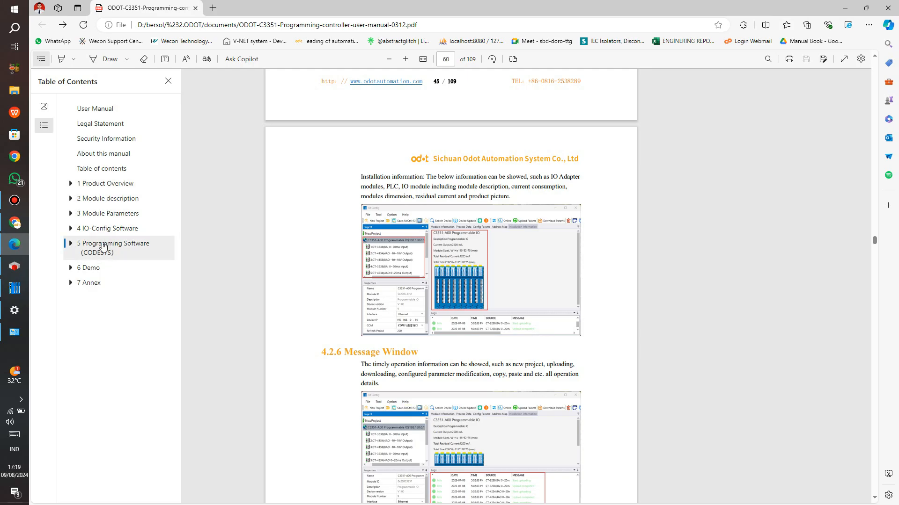
Review the manual's CODESYS 64 3.5.19.0 installation wizard steps, from the requirements and license agreement through to the final install page.
scroll(593, 271, down, 15)
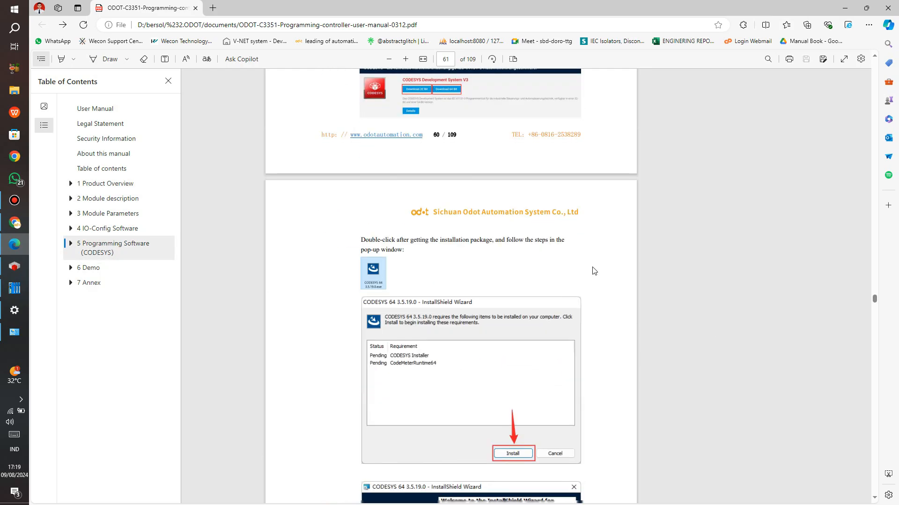
scroll(440, 269, up, 1)
scroll(432, 267, down, 2)
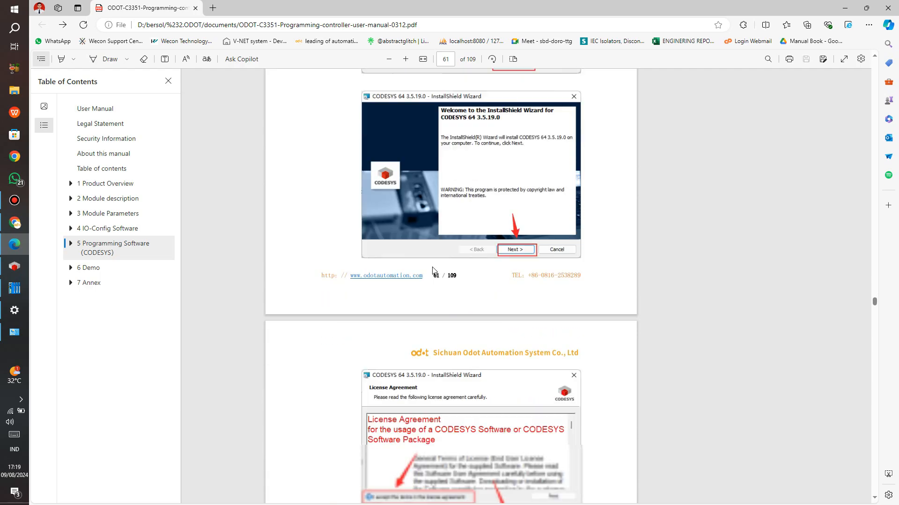
scroll(432, 267, up, 2)
scroll(431, 267, down, 20)
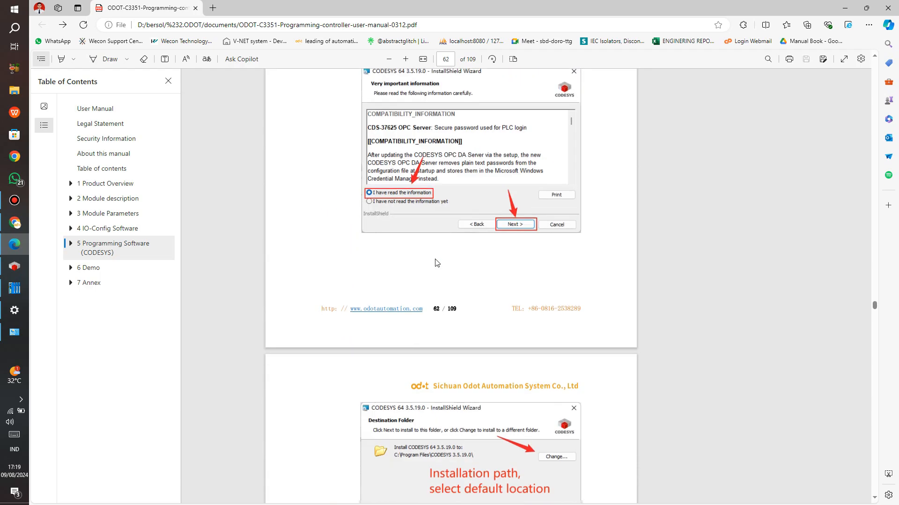
scroll(494, 308, up, 20)
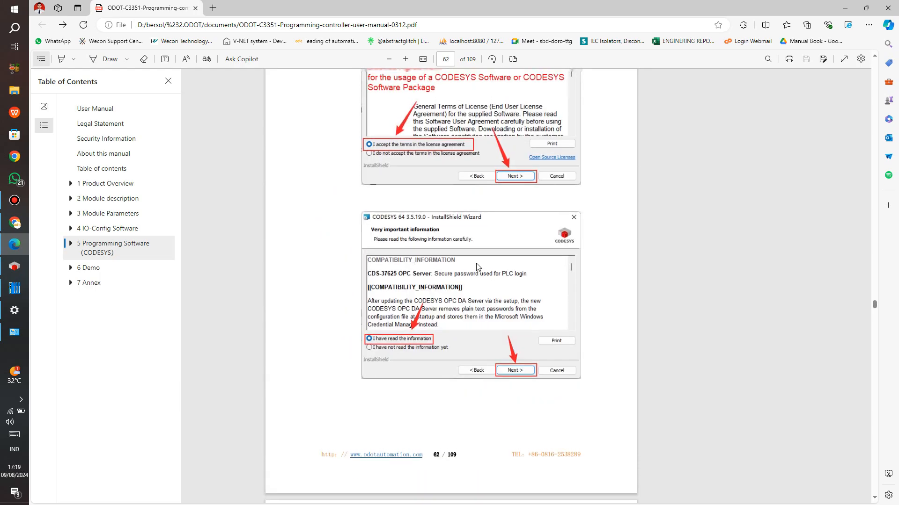
scroll(478, 267, up, 3)
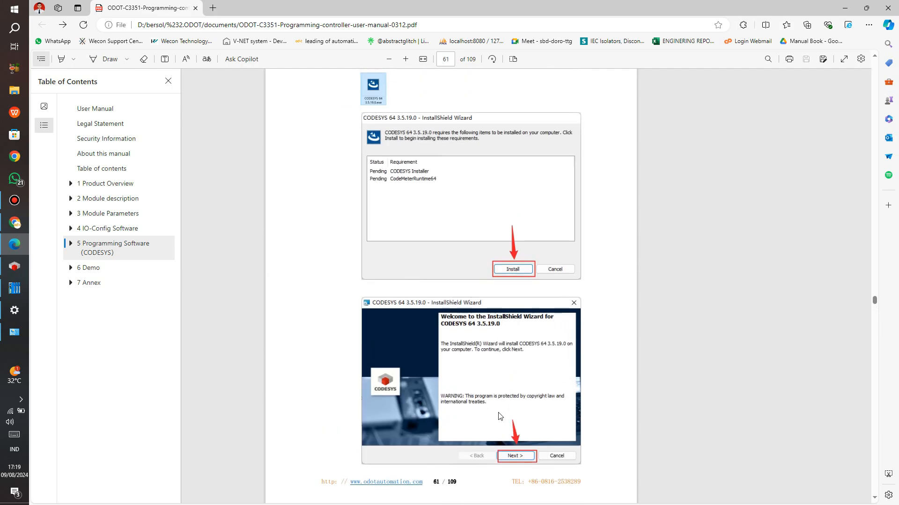
scroll(420, 209, up, 2)
scroll(419, 206, down, 10)
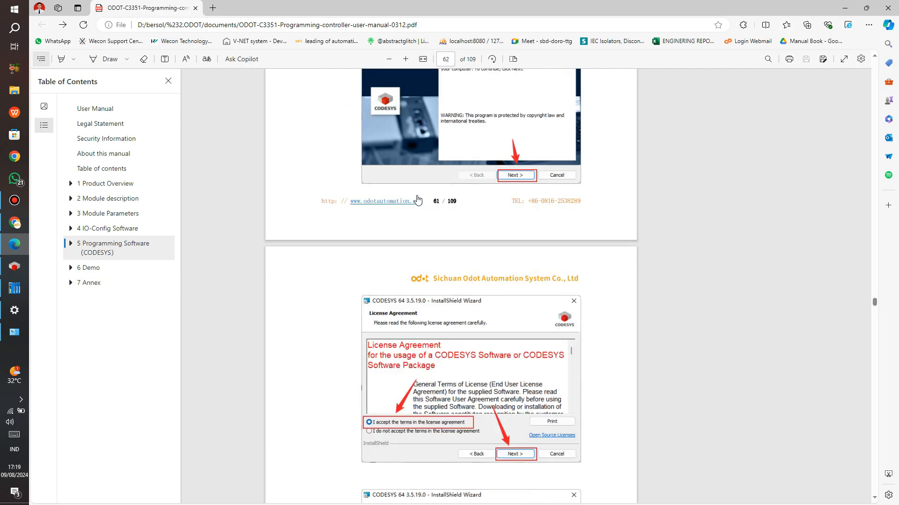
scroll(419, 200, down, 15)
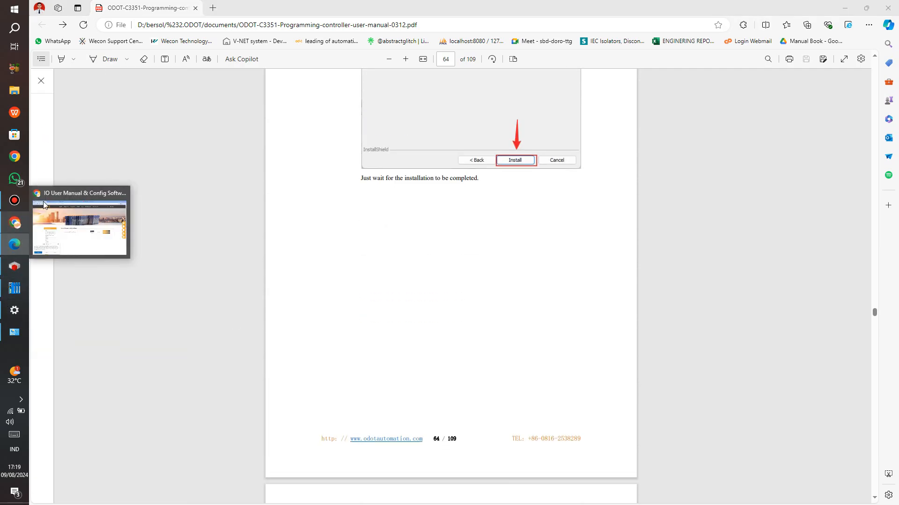
View the CODESYS website's download page in Chrome and examine the manual's section 5.1 instructions for downloading the installation package.
click(70, 220)
click(339, 6)
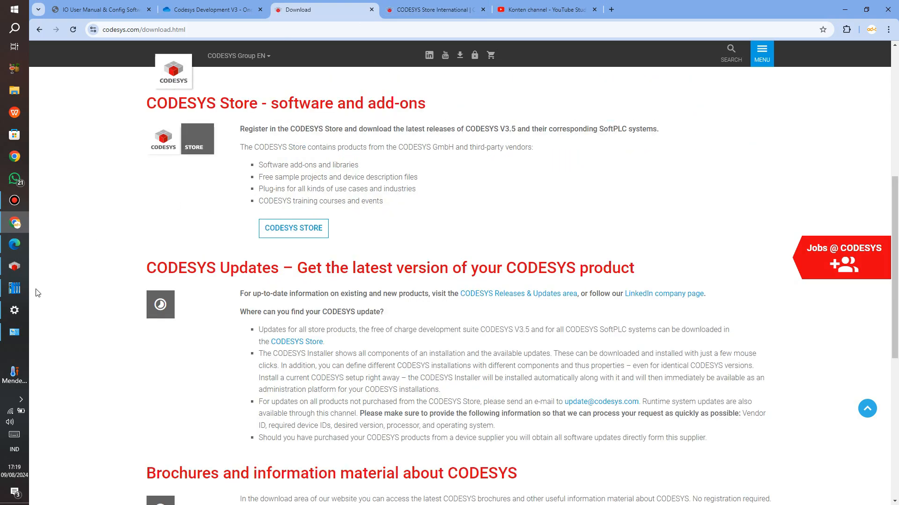
scroll(409, 217, up, 20)
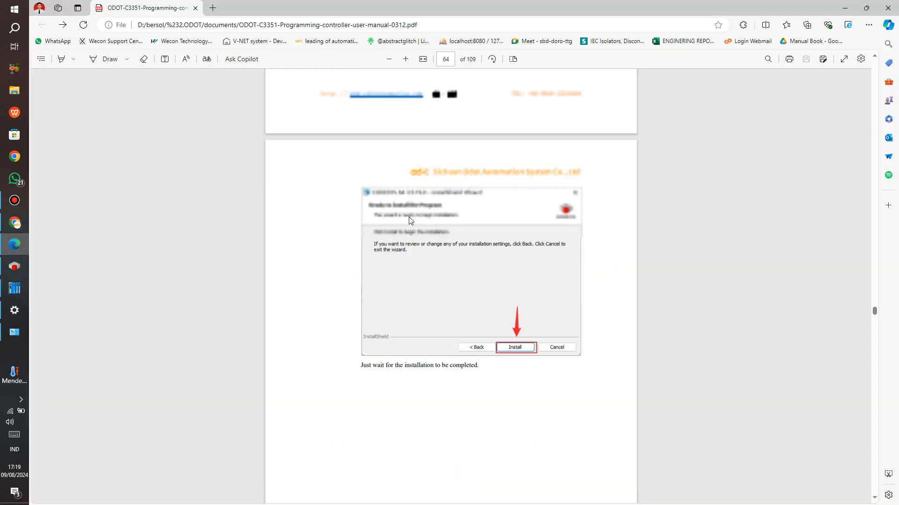
scroll(409, 217, up, 5)
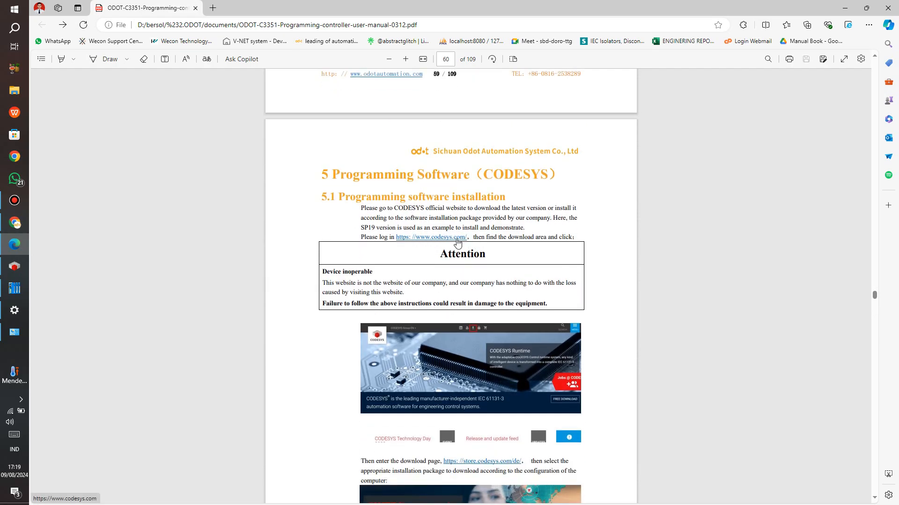
scroll(485, 167, down, 3)
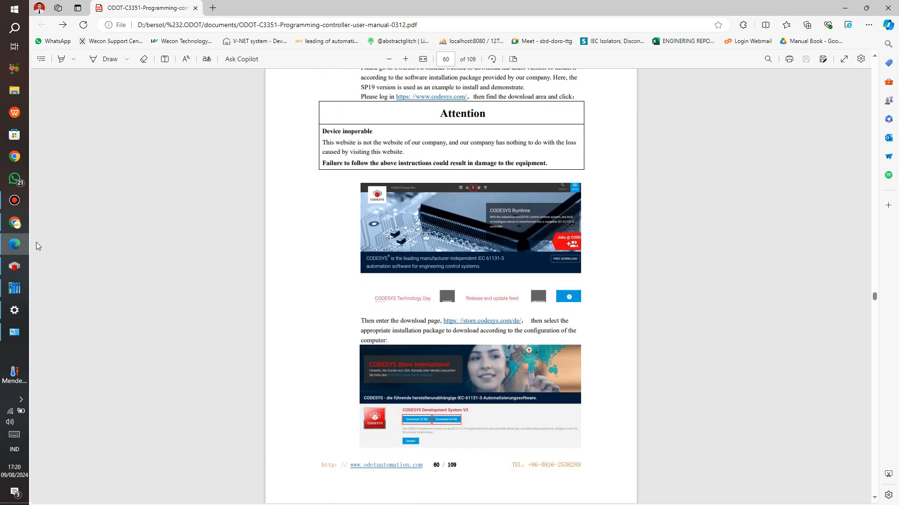
Read manual section 5.2 on using CODESYS, including the Device Repository instructions under 5.2.1 Create a project.
scroll(398, 237, down, 20)
scroll(402, 232, down, 20)
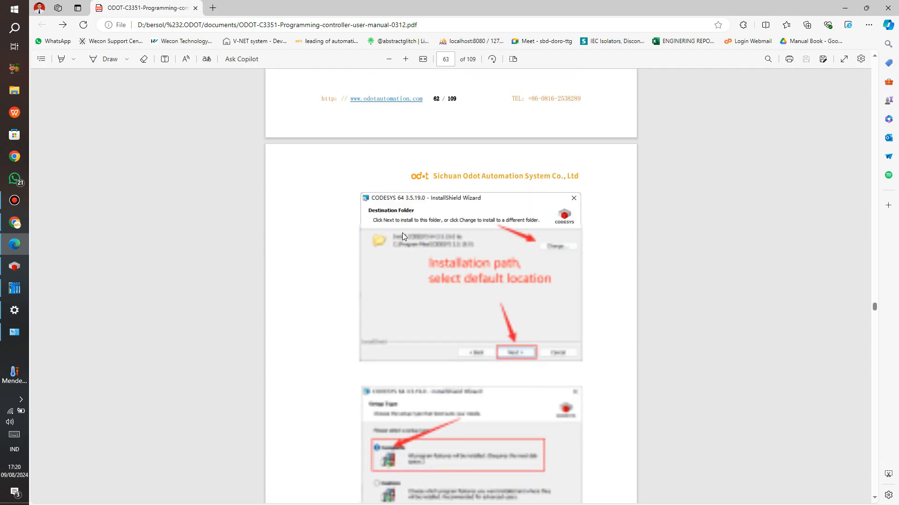
scroll(409, 228, down, 7)
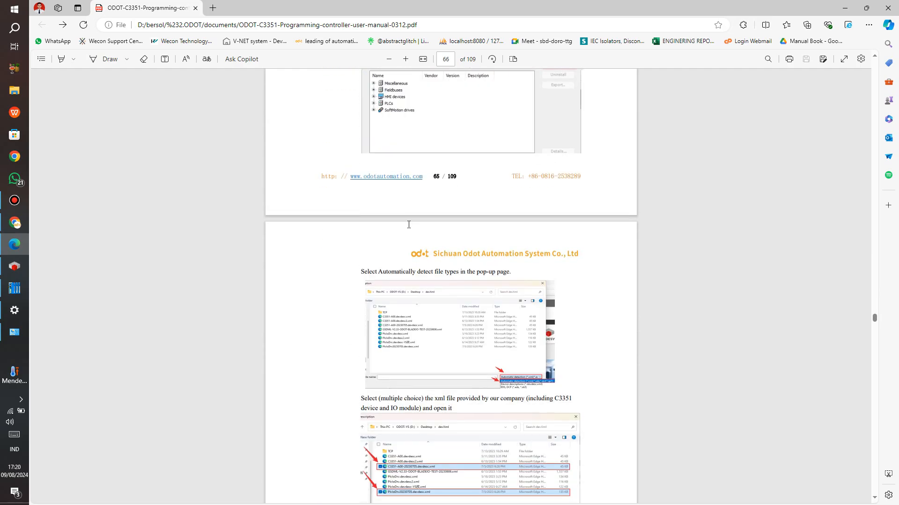
scroll(408, 226, up, 13)
scroll(409, 224, up, 6)
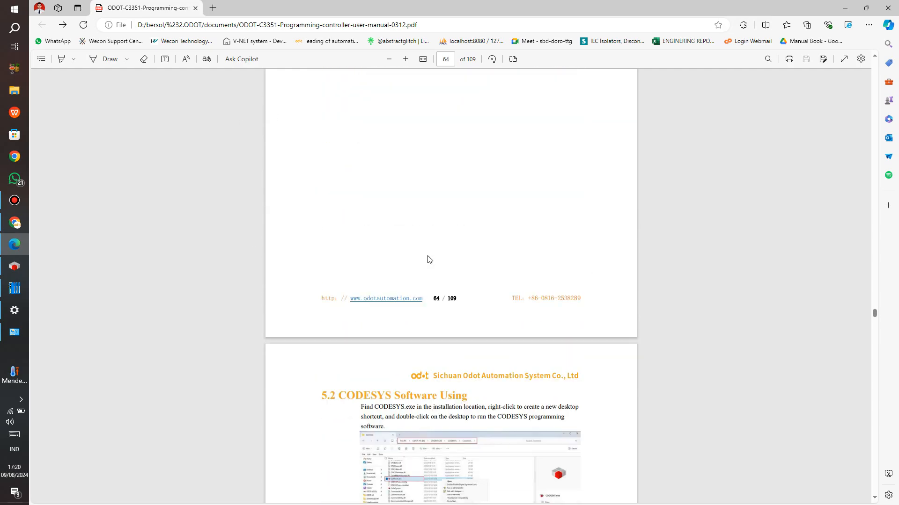
scroll(427, 257, down, 5)
scroll(434, 332, down, 1)
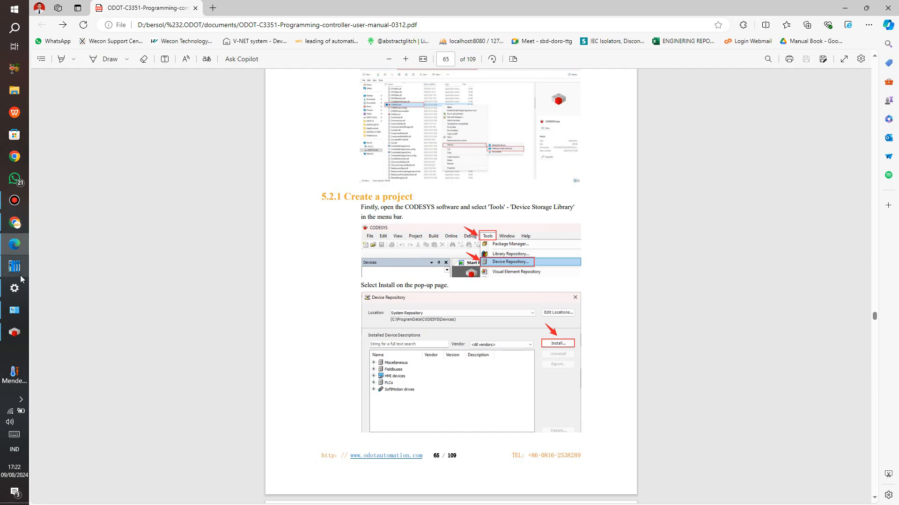
Switch to CODESYS and open the Device Repository, checking it against the manual's instructions.
click(15, 335)
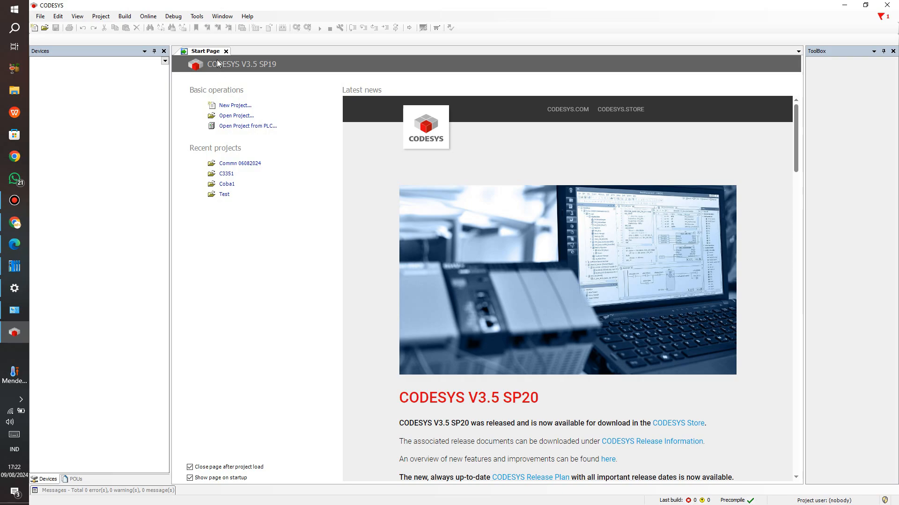
click(203, 19)
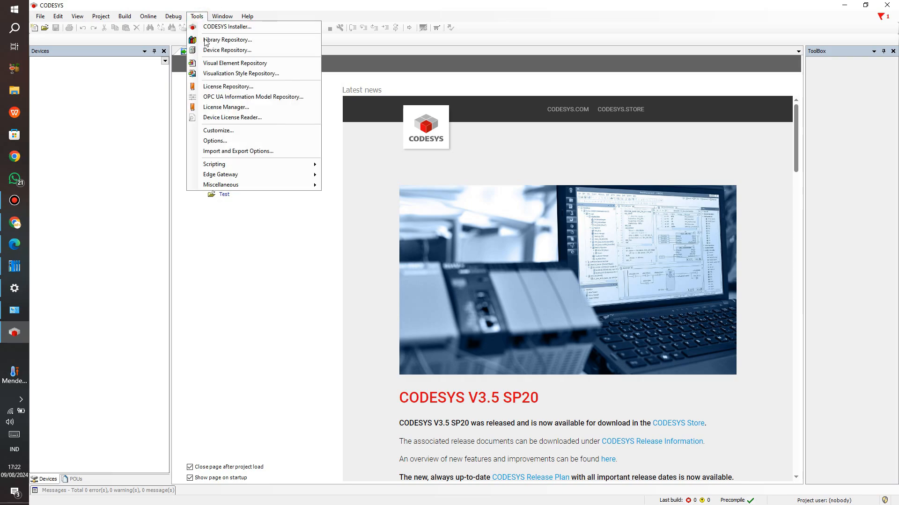
click(264, 53)
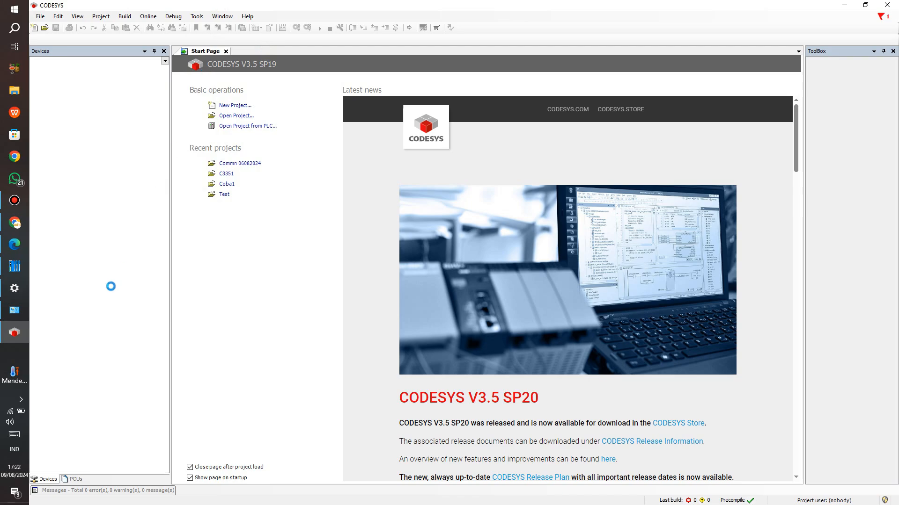
click(18, 243)
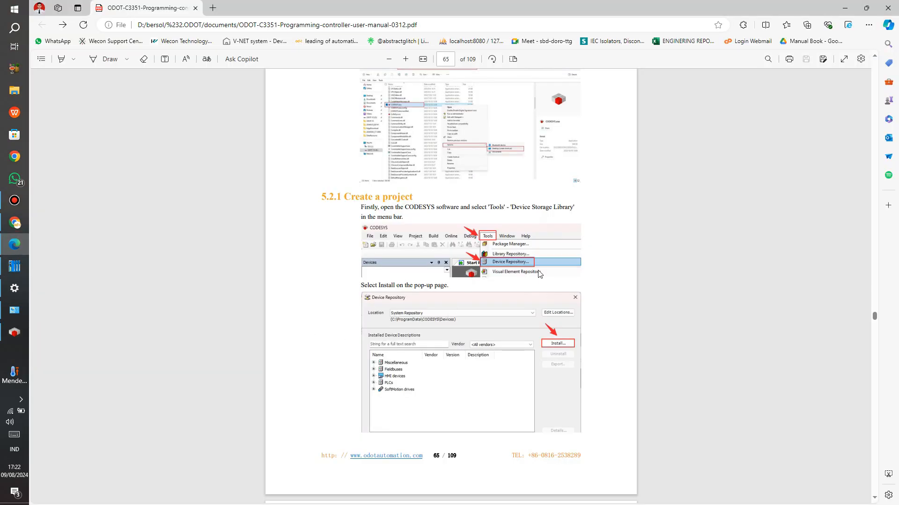
click(14, 332)
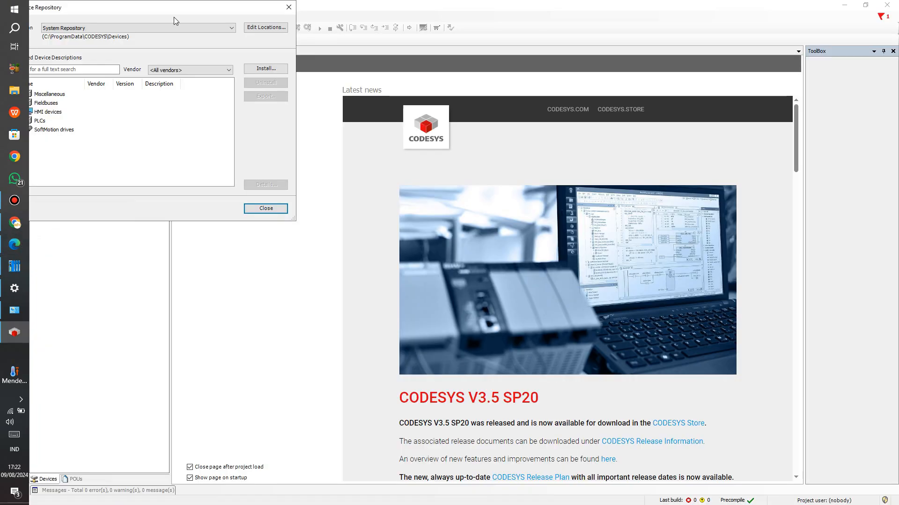
Start installing device descriptions and select both C3351-A00-20230705.devdesc.xml and PlcIoDrv20231227.devdesc.xml in the C3351-XML-file folder.
click(160, 13)
drag(160, 13, 256, 32)
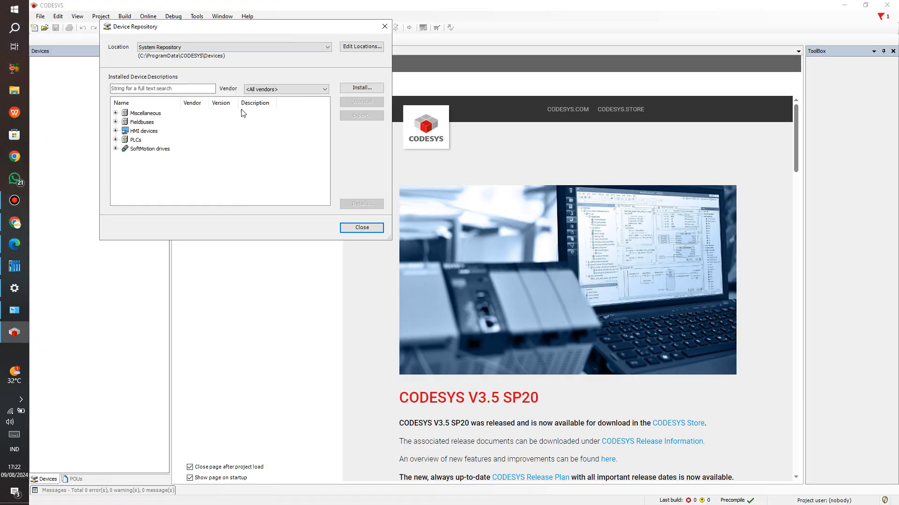
click(357, 87)
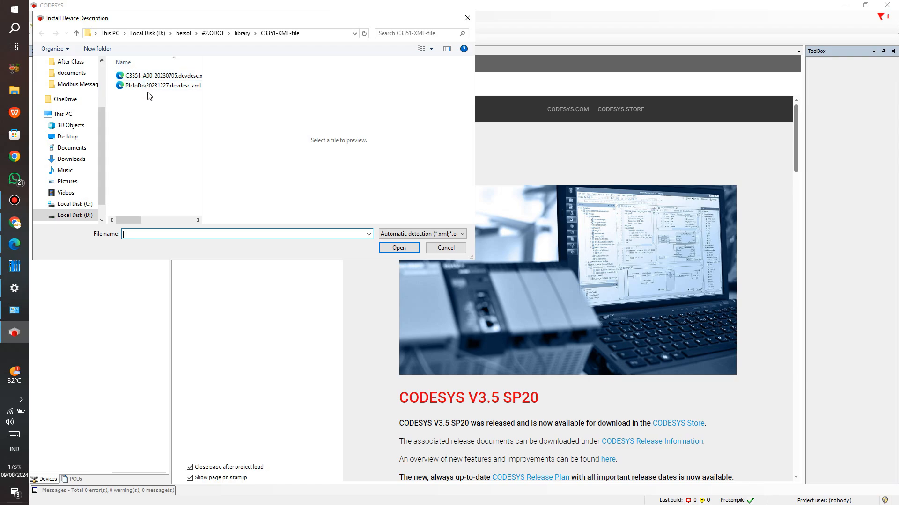
drag(134, 102, 135, 80)
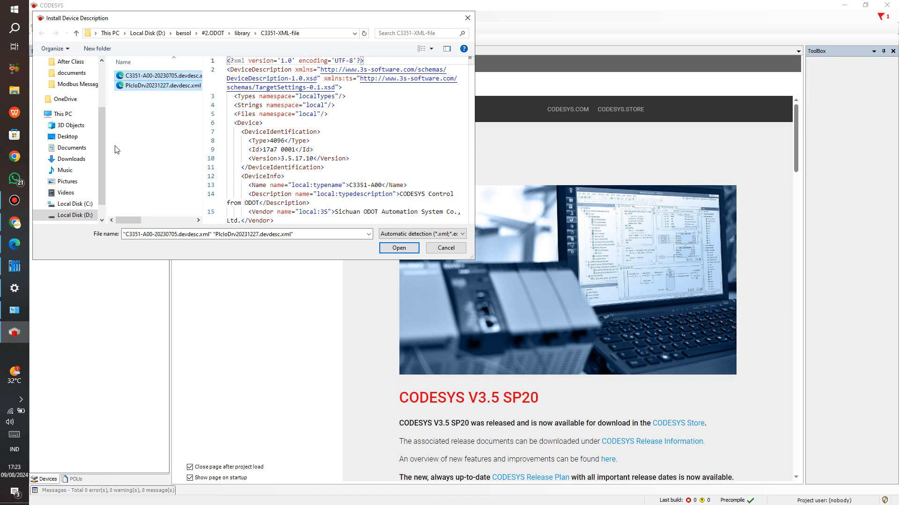
Check the manual's instructions for choosing the device XML files, closing the repository and creating a standard project.
mouse_move(18, 290)
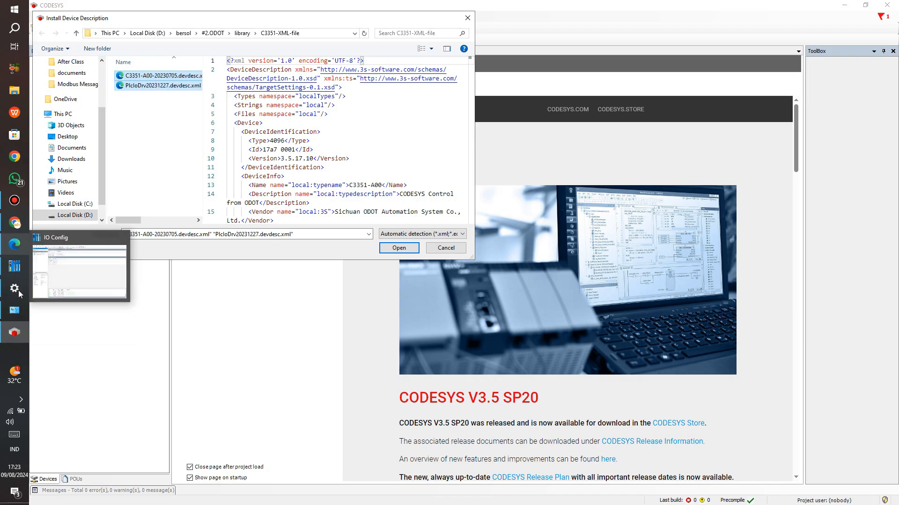
click(14, 244)
scroll(488, 248, down, 10)
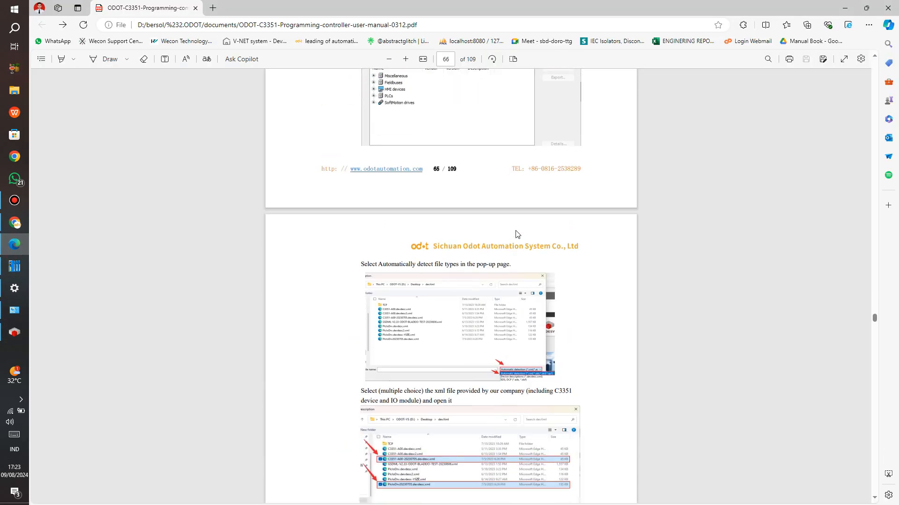
scroll(517, 234, down, 1)
scroll(513, 243, down, 2)
scroll(426, 151, down, 3)
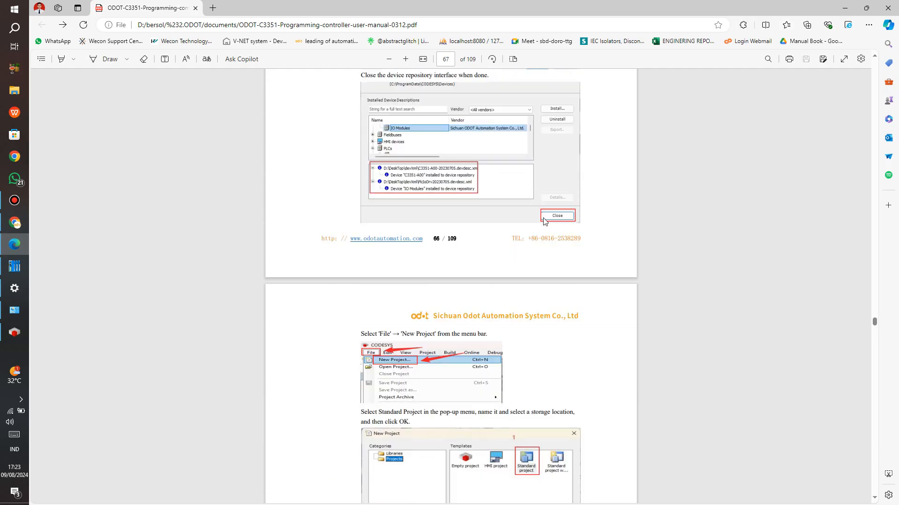
scroll(694, 273, down, 3)
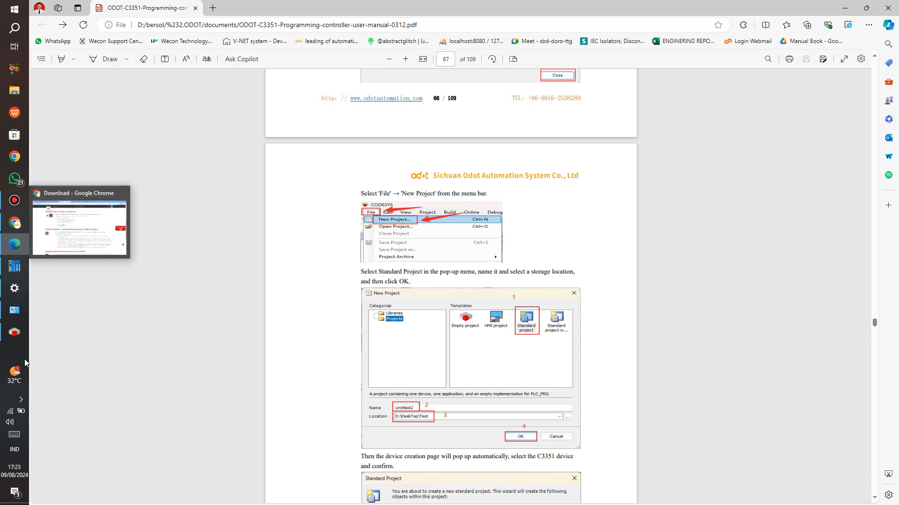
Return to CODESYS, install the two selected device description files and close the Device Repository.
click(15, 332)
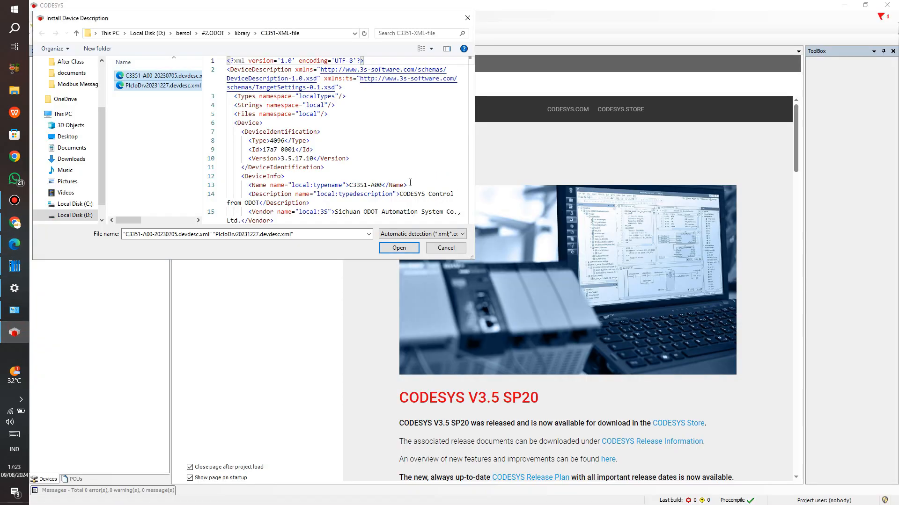
click(398, 247)
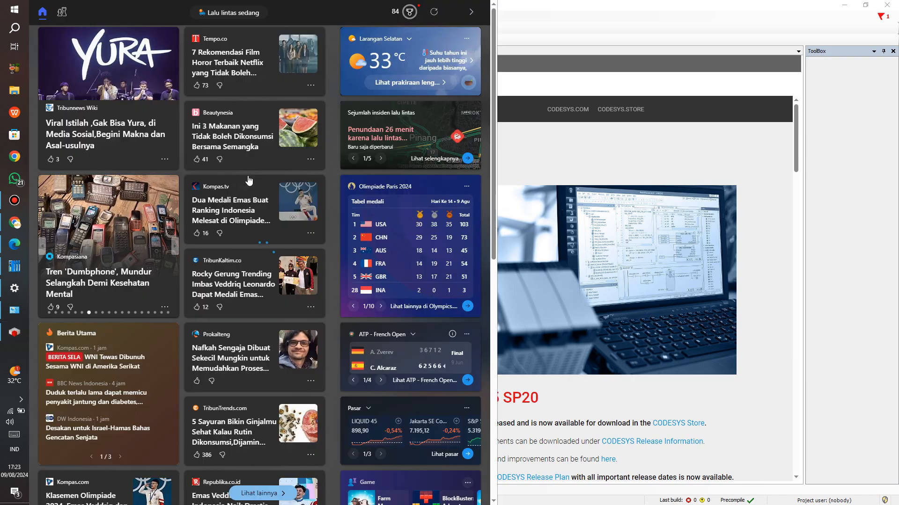
click(668, 141)
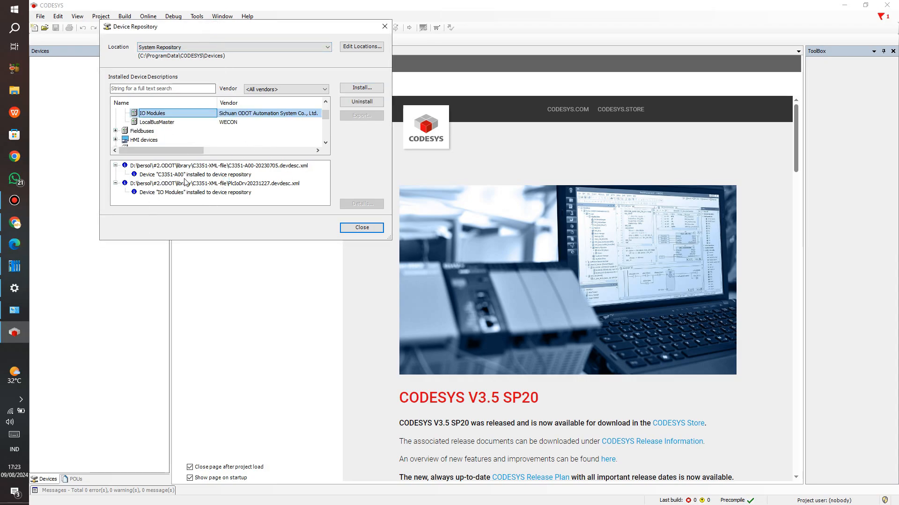
click(362, 230)
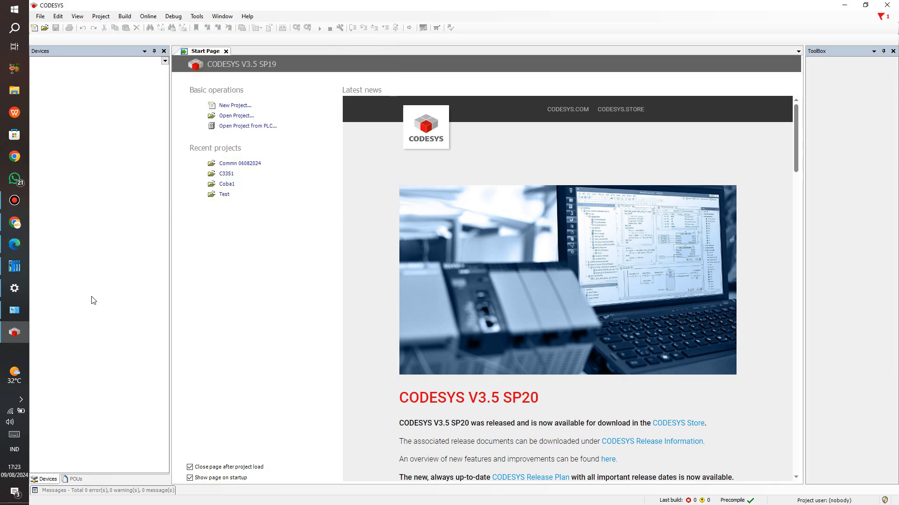
Bring up the user manual in the browser, return to CODESYS and start a new project.
click(14, 244)
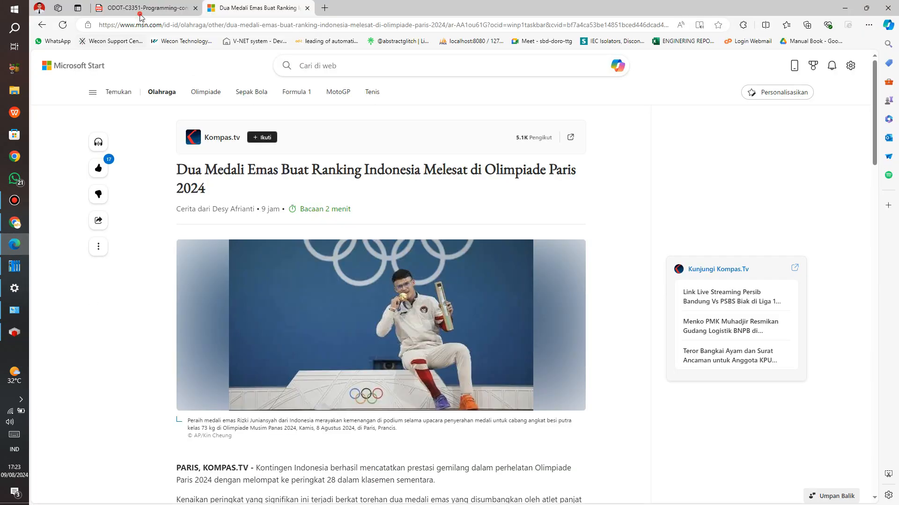
click(138, 10)
click(19, 330)
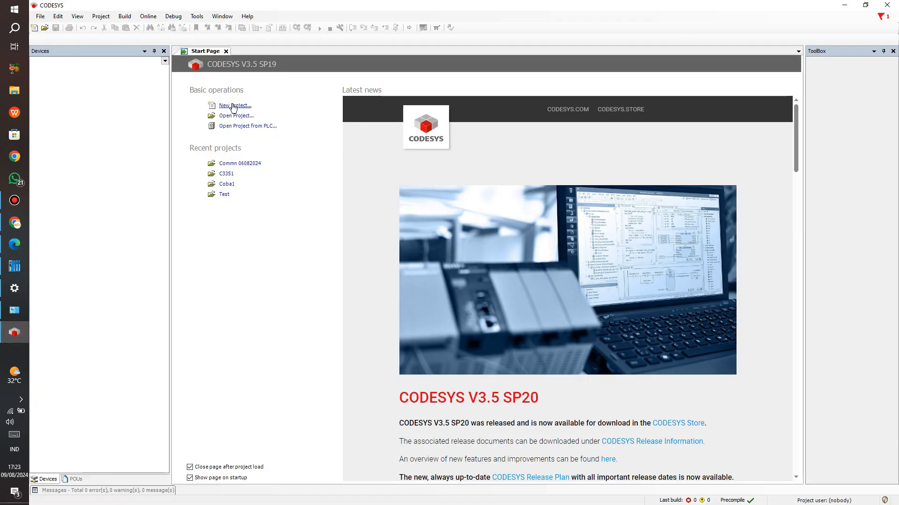
click(233, 108)
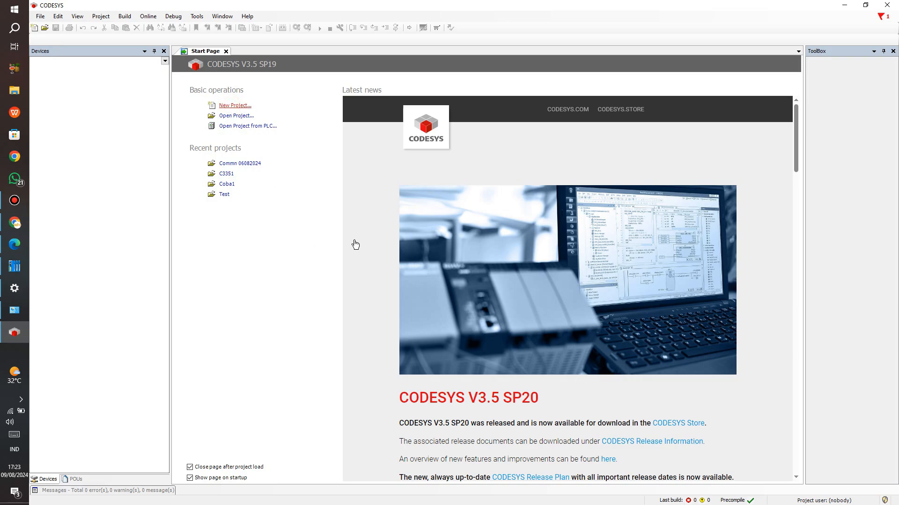
Check the manual's instructions for choosing the standard project template, its name and location, and the C3351 device.
click(15, 243)
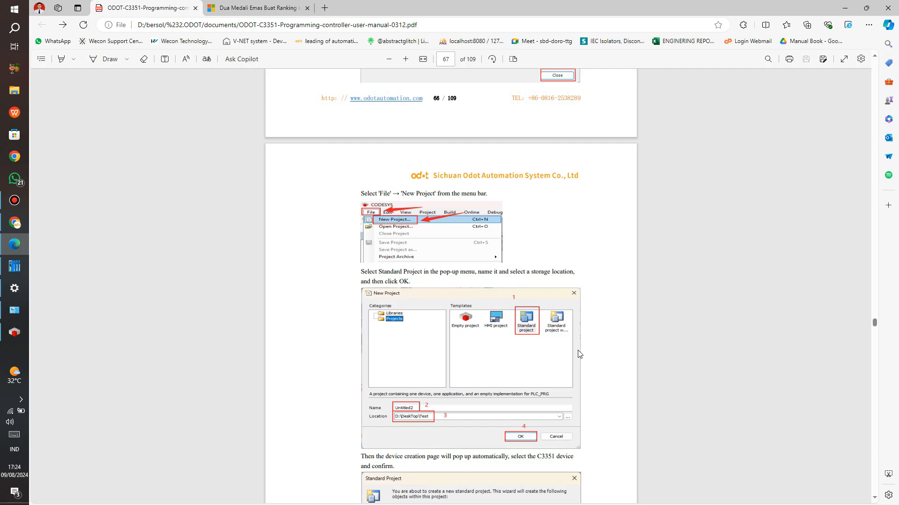
scroll(384, 264, down, 2)
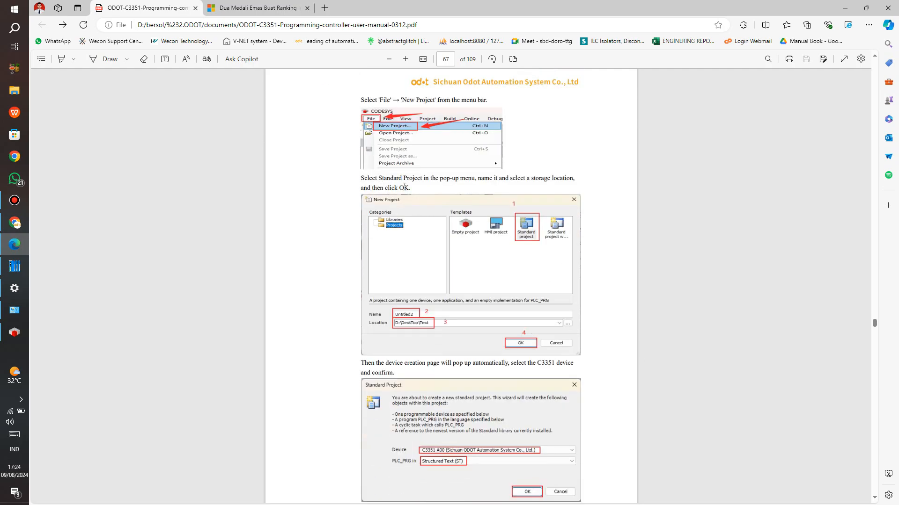
scroll(404, 187, down, 2)
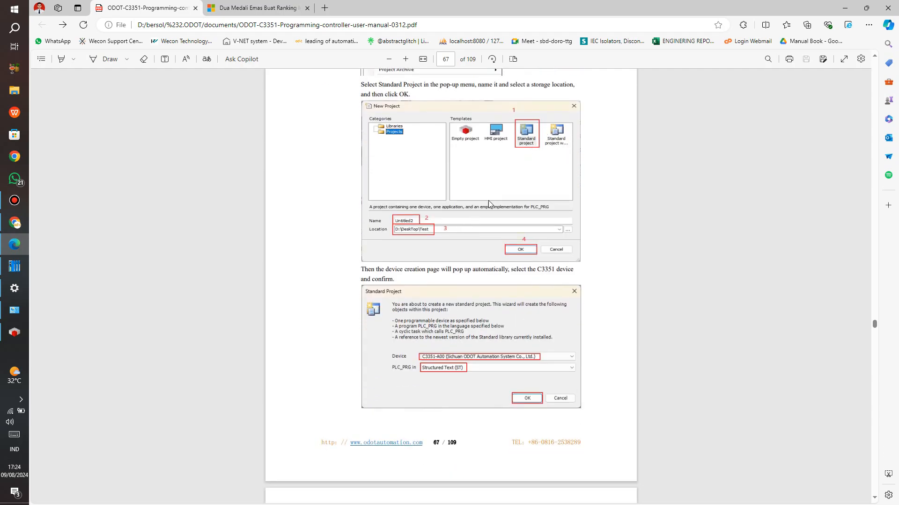
scroll(512, 265, down, 1)
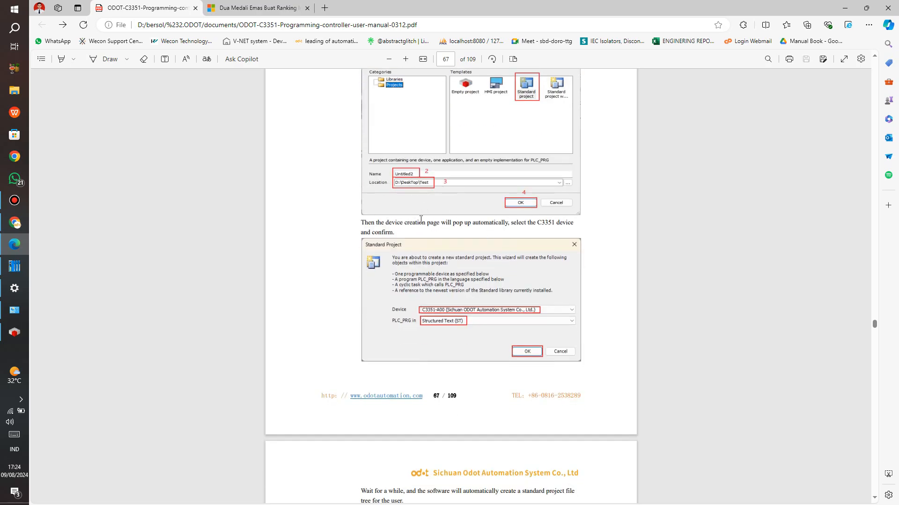
Return to CODESYS and create a project from the Standard project template, named PLC C3351.
click(15, 332)
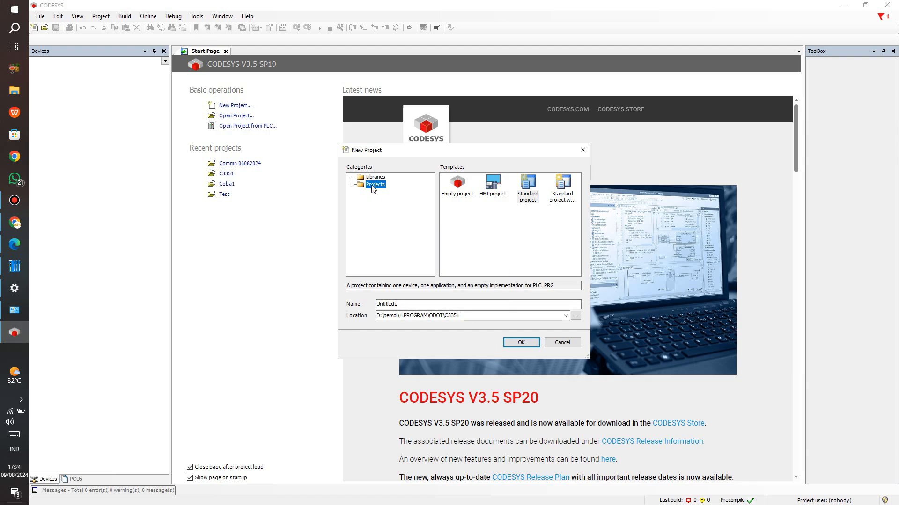
click(531, 191)
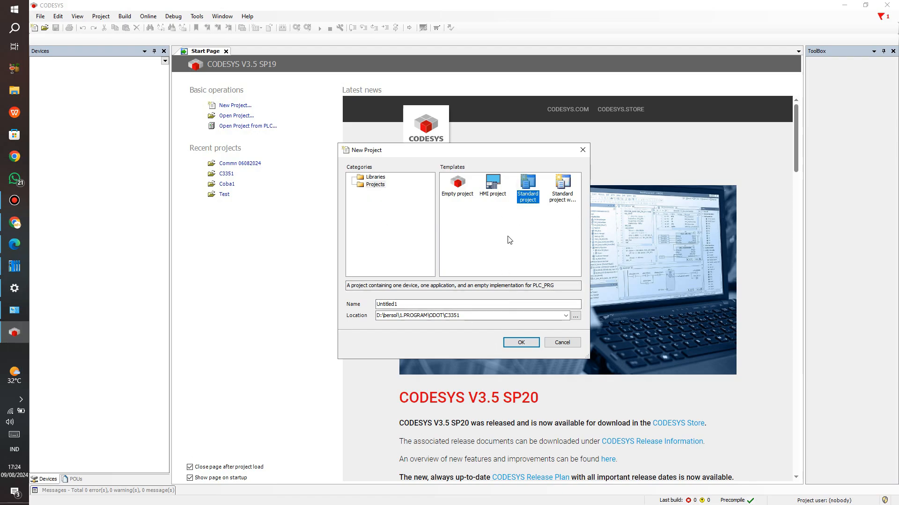
double_click(464, 304)
text(PLC)
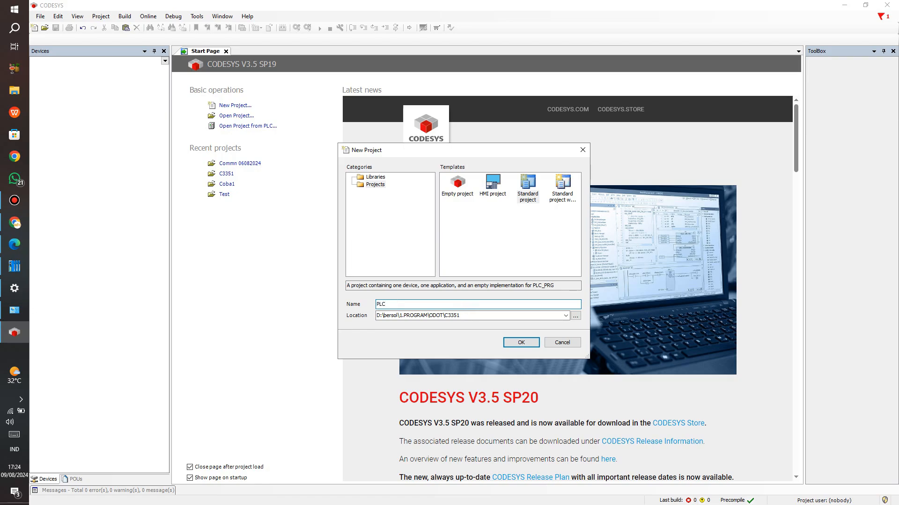
text( C3351)
click(521, 342)
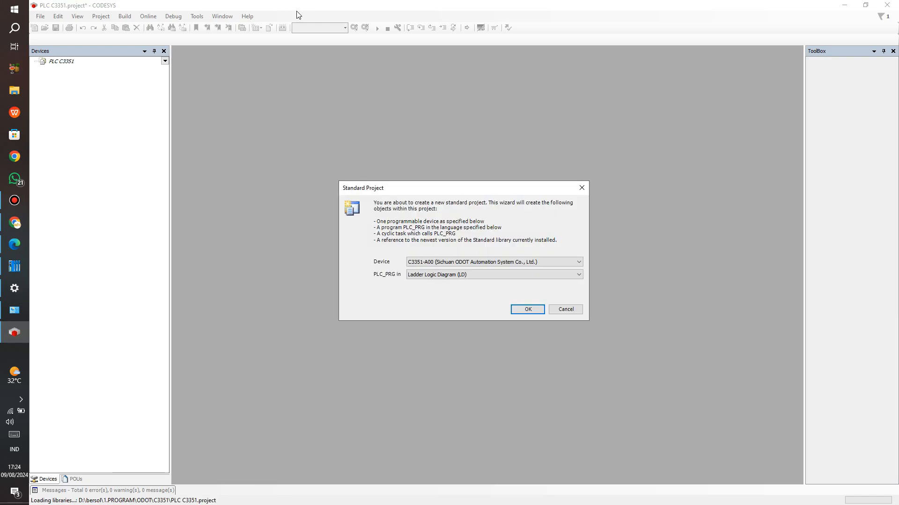
Set the device to C3351-A00 (Sichuan ODOT Automation System Co., Ltd.) and PLC_PRG to Ladder Logic Diagram (LD), and confirm the standard project.
click(425, 263)
click(438, 264)
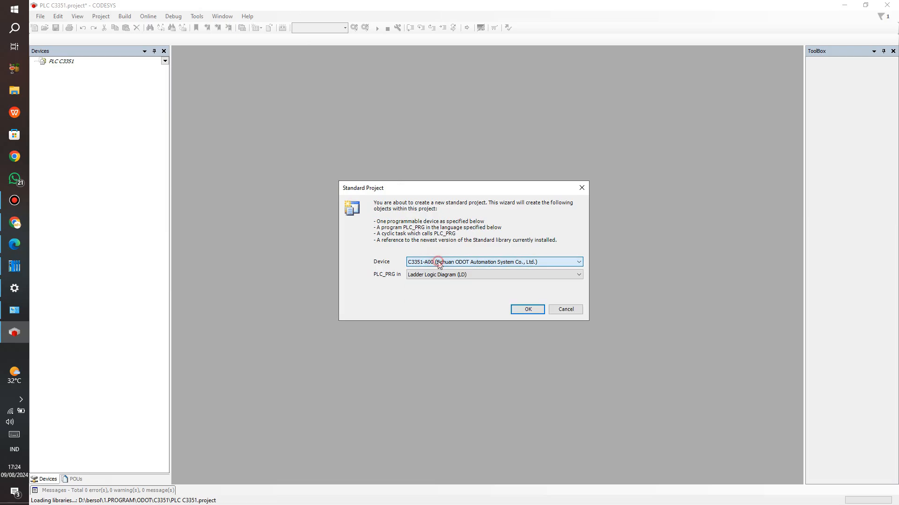
click(487, 263)
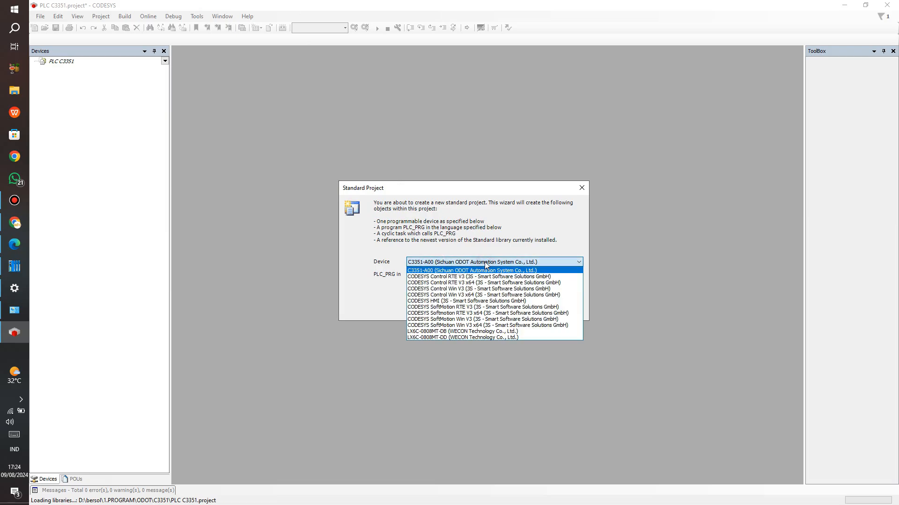
click(429, 271)
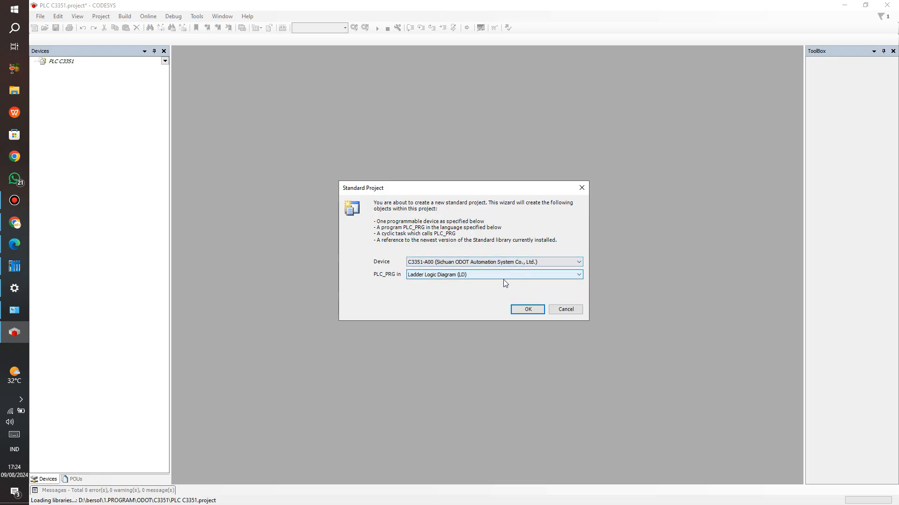
click(441, 276)
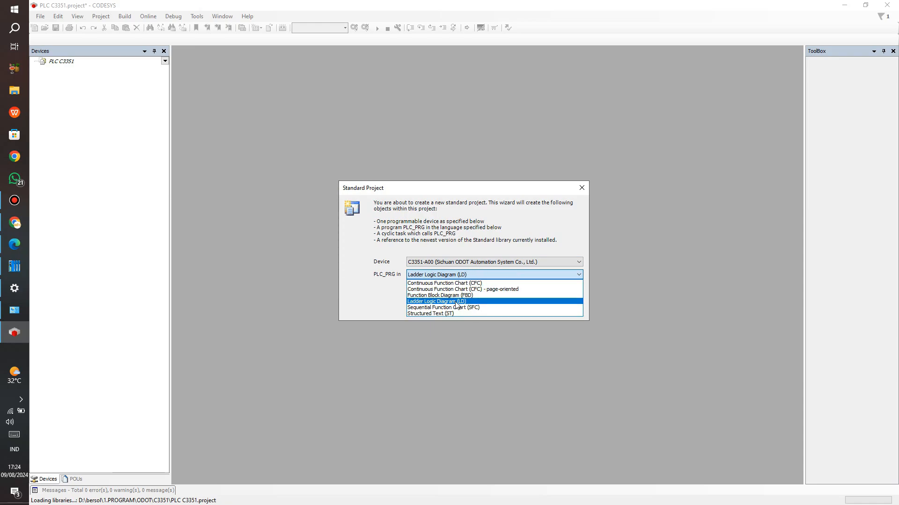
click(423, 303)
click(523, 311)
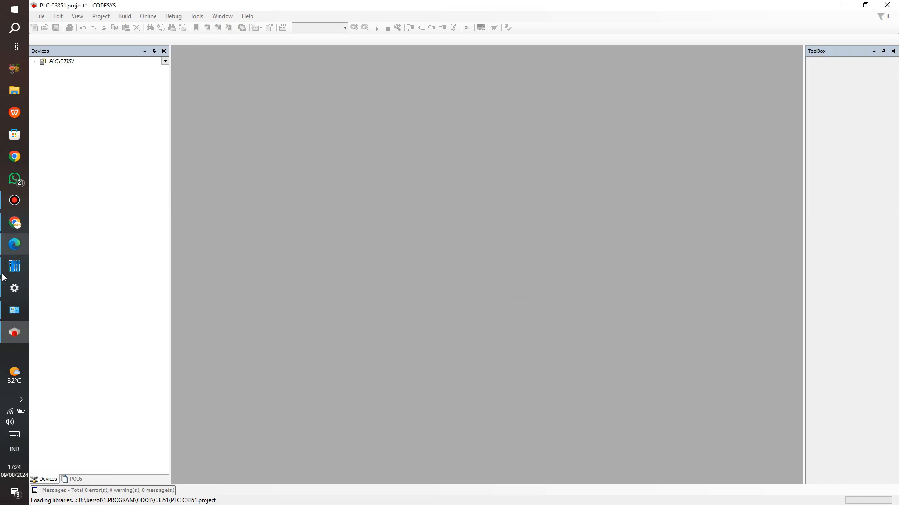
Read the manual's notes on the project tree and downloading missing libraries, and open the application's Library Manager in CODESYS.
mouse_move(15, 243)
click(77, 255)
scroll(577, 274, down, 10)
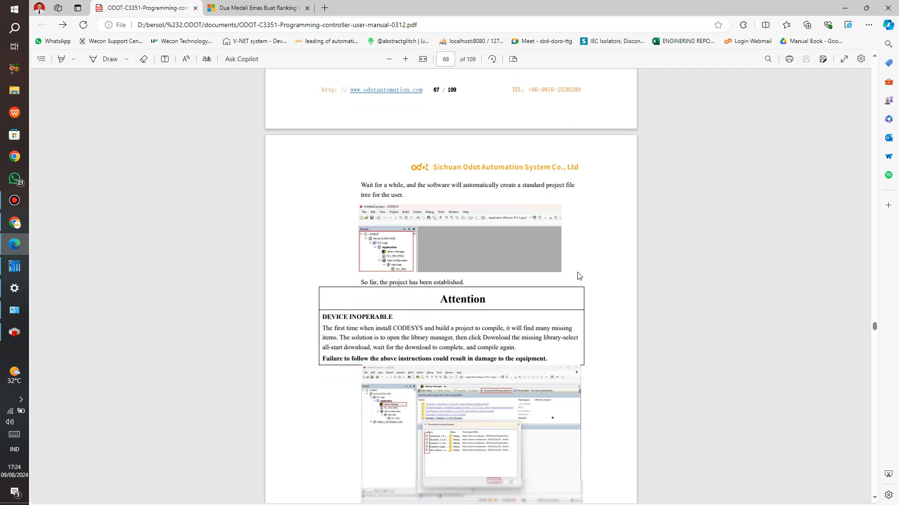
scroll(577, 272, up, 1)
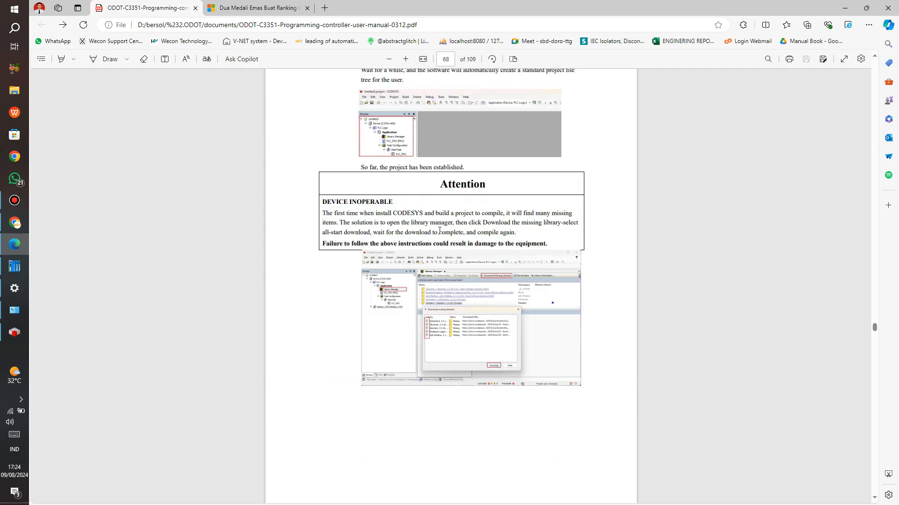
scroll(473, 263, down, 1)
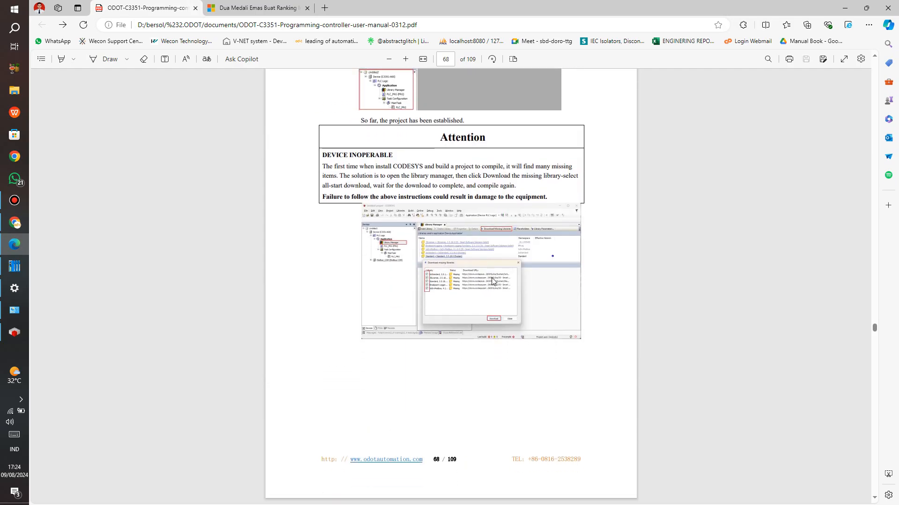
scroll(492, 281, down, 1)
scroll(493, 280, up, 4)
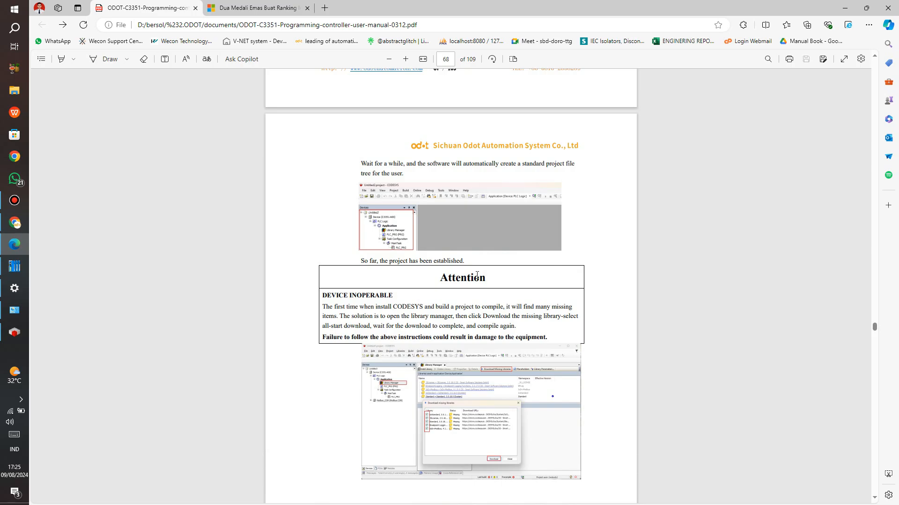
scroll(476, 275, down, 3)
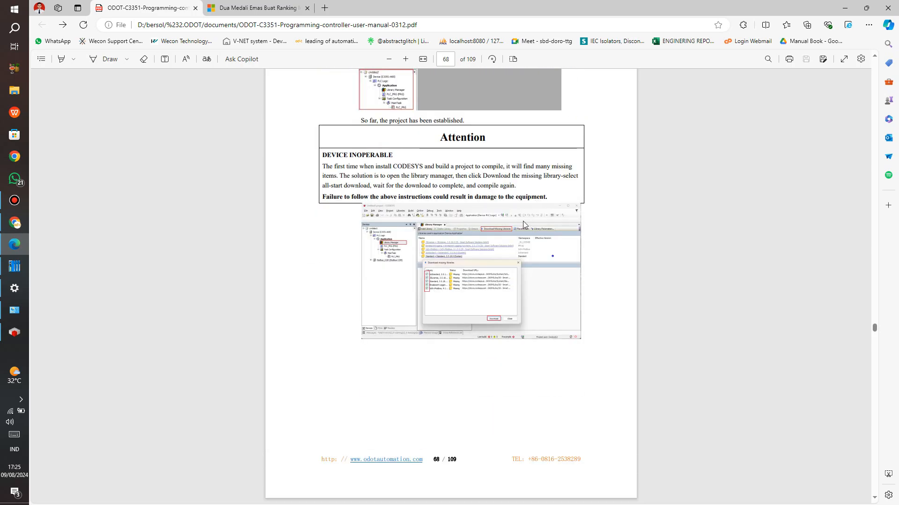
scroll(513, 243, down, 1)
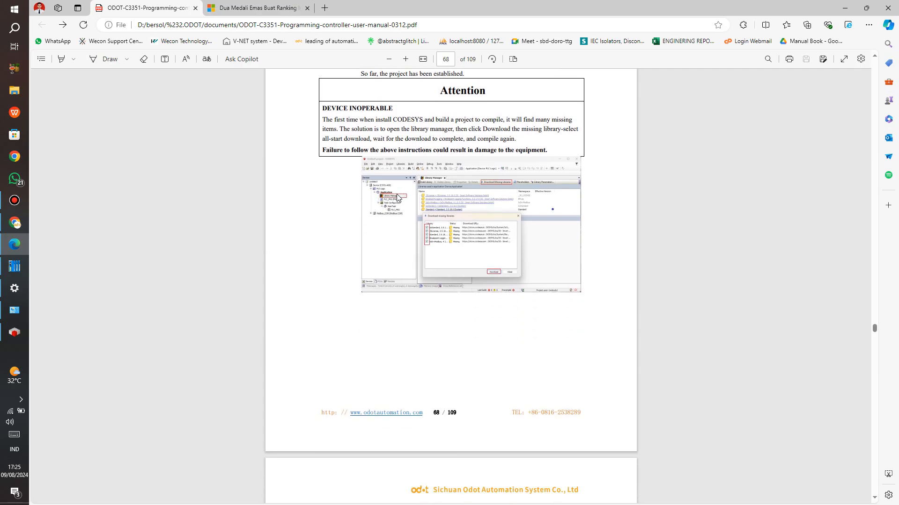
scroll(397, 193, up, 2)
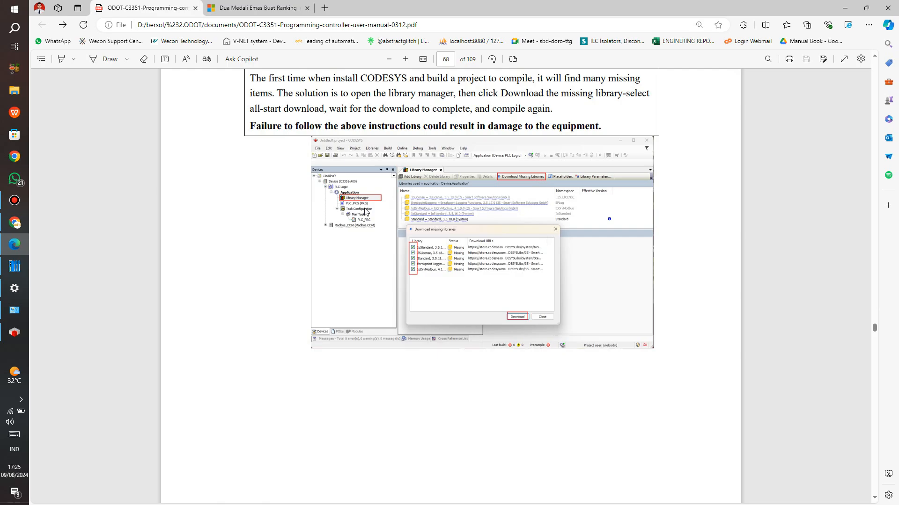
scroll(365, 212, up, 1)
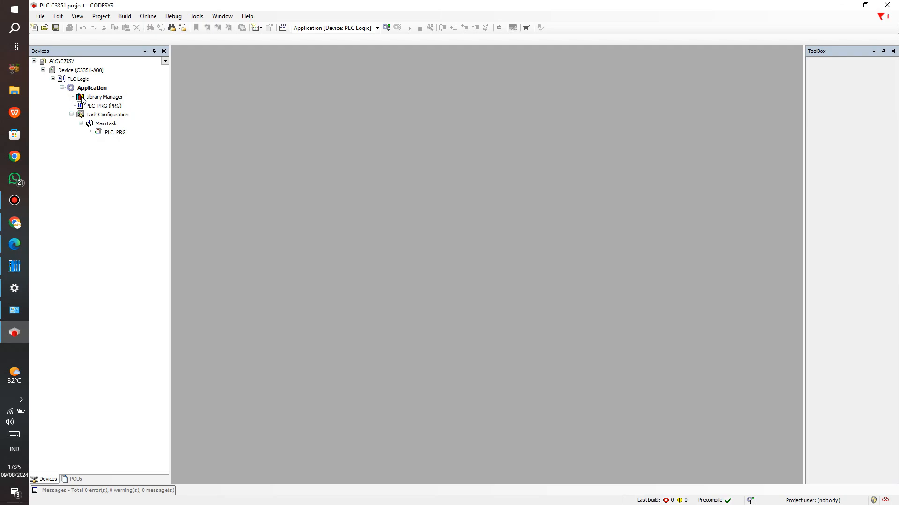
double_click(106, 96)
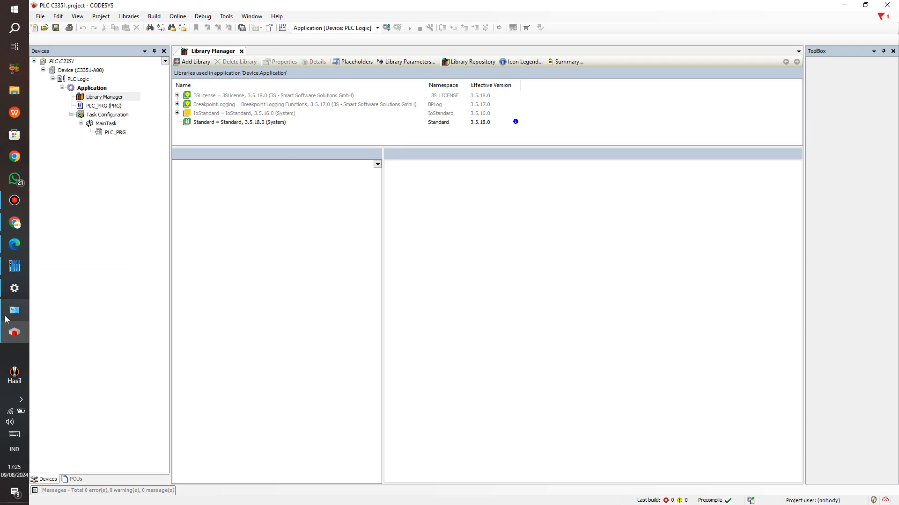
Read the manual's section 5.2.3 on configuring the IO module, including how to add a device to the C3351.
click(89, 241)
scroll(458, 314, down, 10)
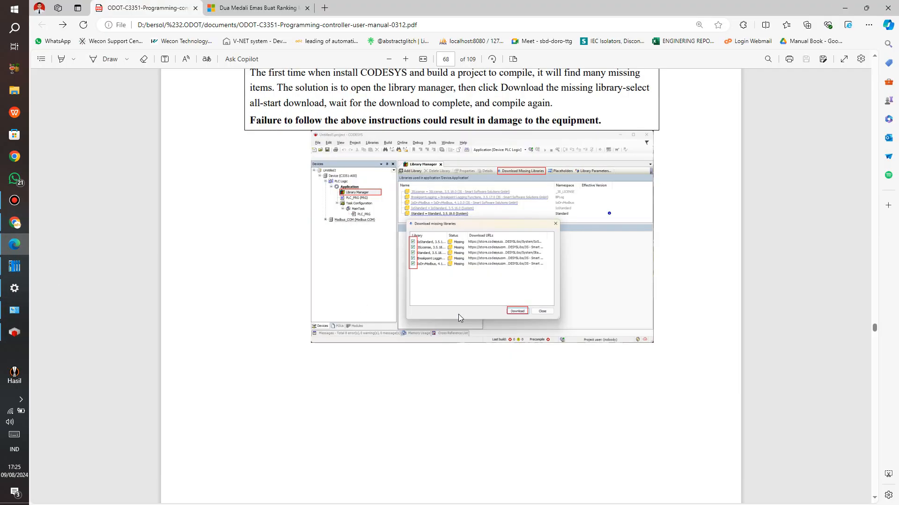
scroll(469, 311, down, 1)
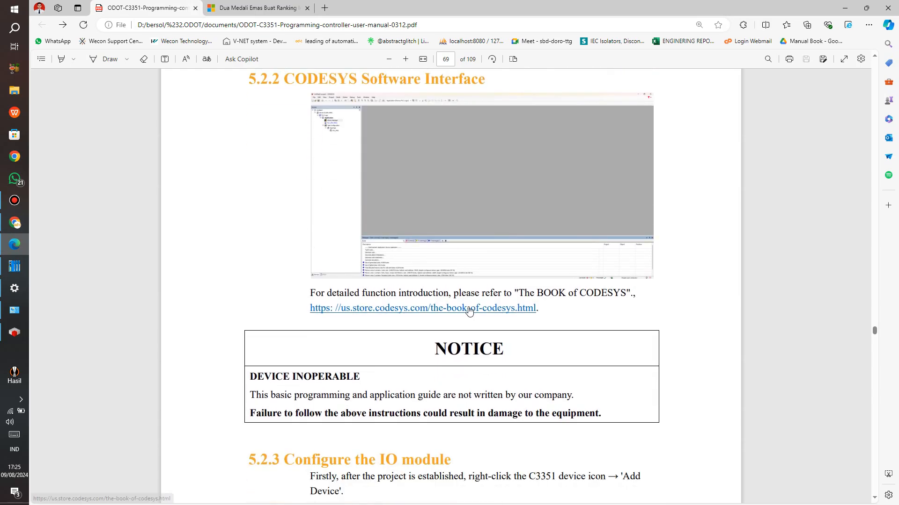
scroll(616, 298, down, 6)
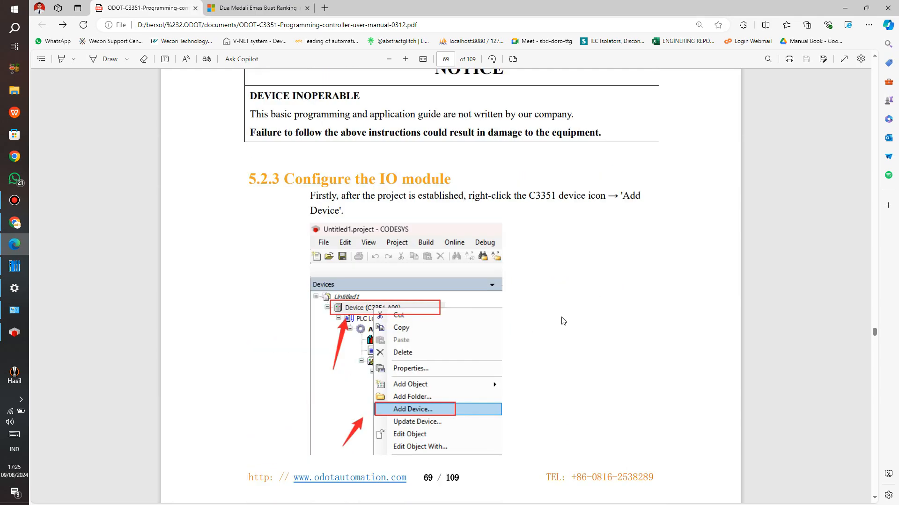
scroll(475, 331, down, 2)
scroll(468, 328, up, 1)
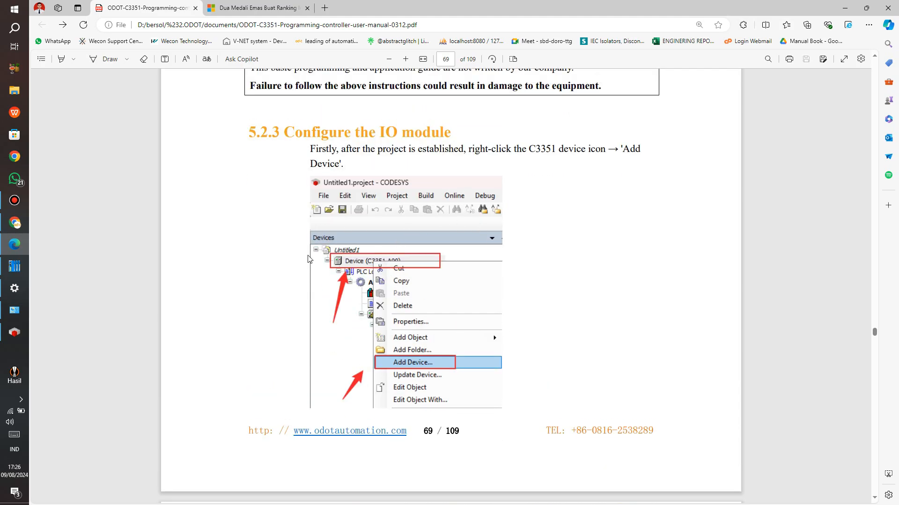
scroll(363, 230, down, 1)
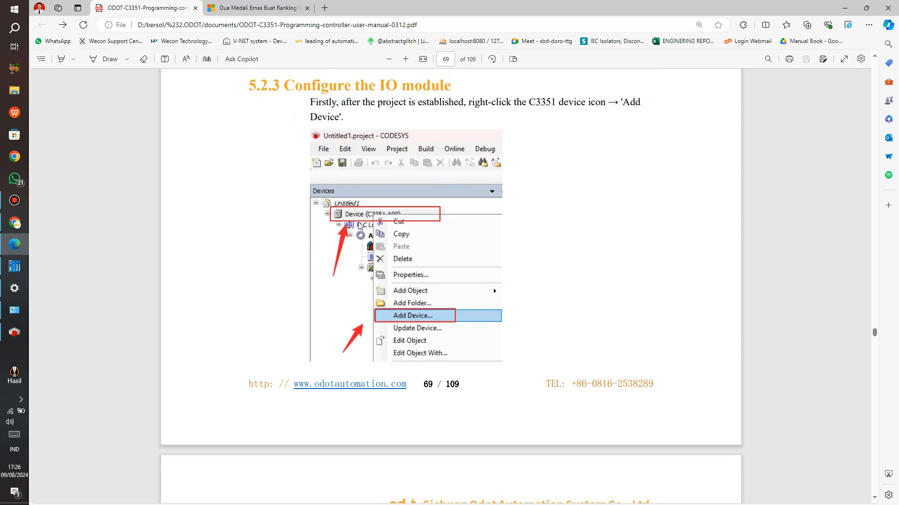
scroll(412, 281, down, 2)
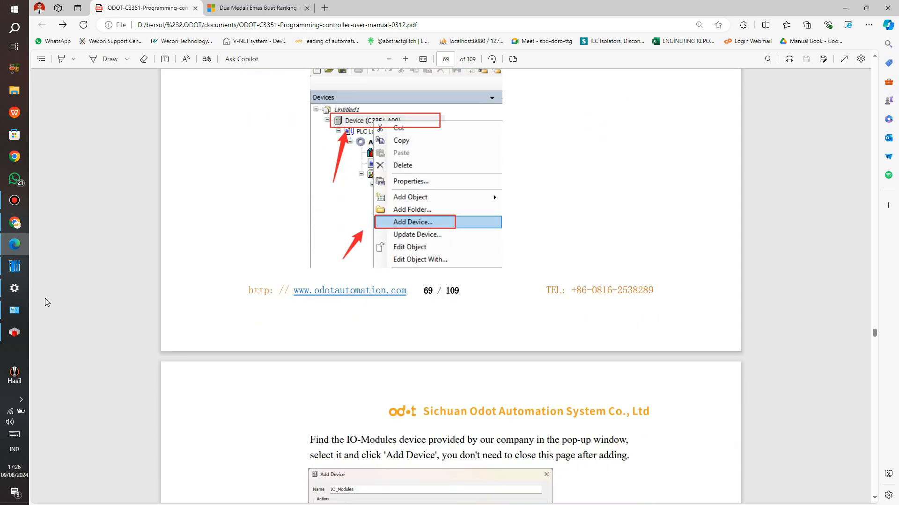
Switch to CODESYS, search the addable devices for odot, and append IO Modules from Sichuan ODOT Automation System Co., Ltd. to Device (C3351-A00).
click(19, 341)
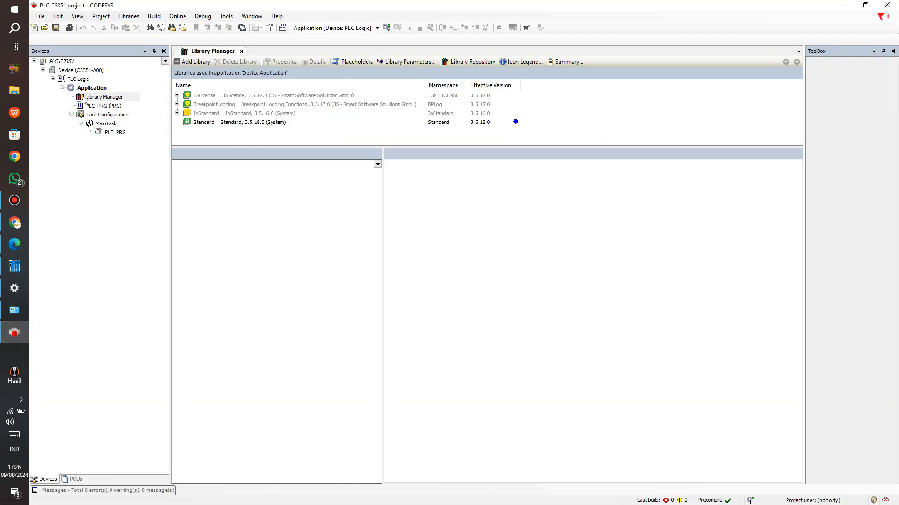
click(73, 71)
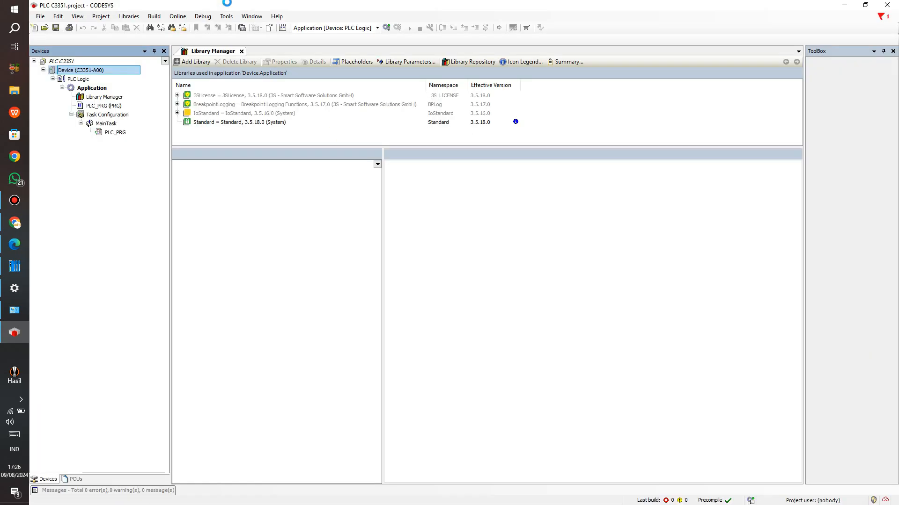
right_click(135, 102)
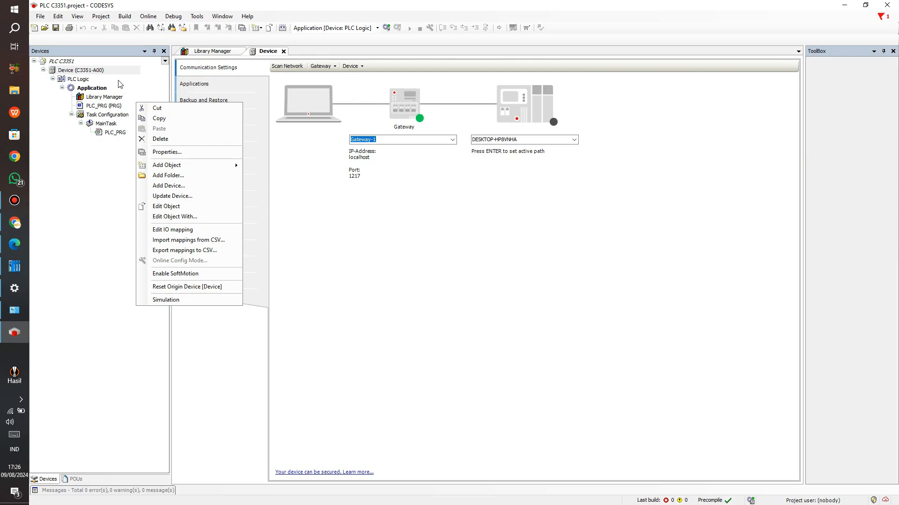
right_click(108, 71)
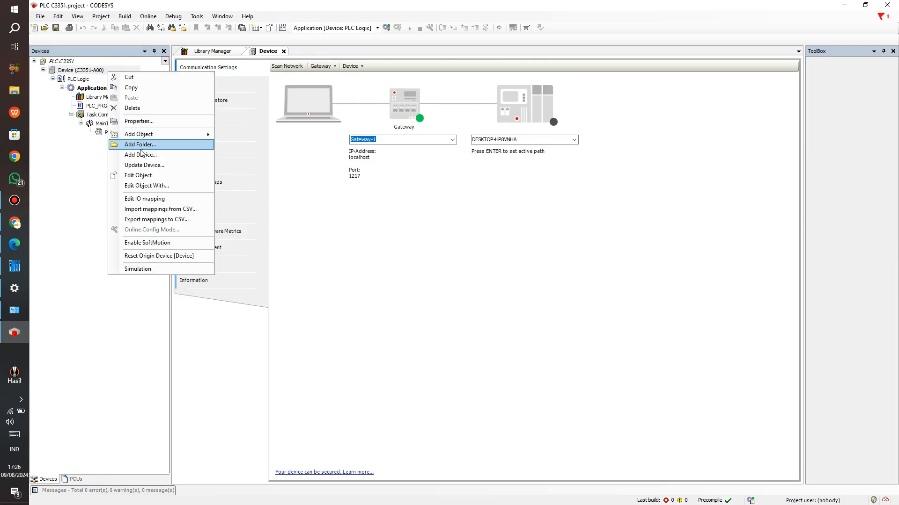
click(143, 155)
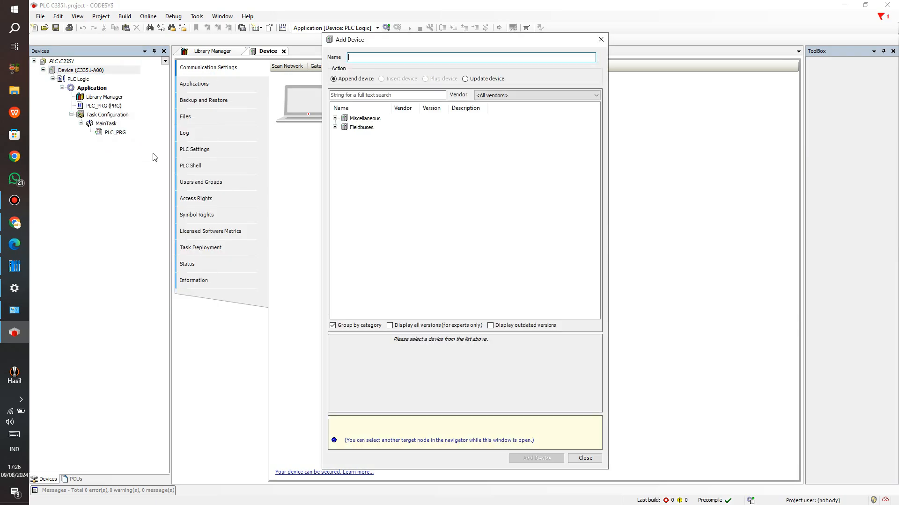
click(409, 96)
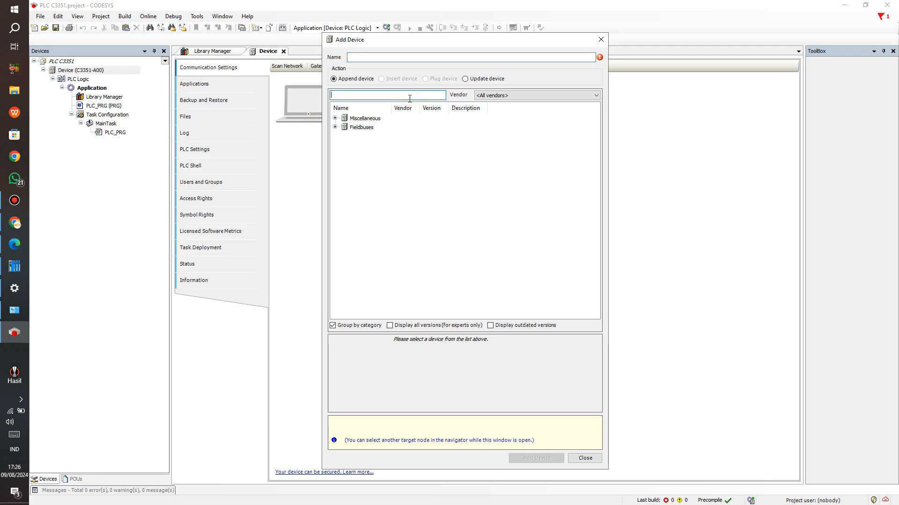
text(odot)
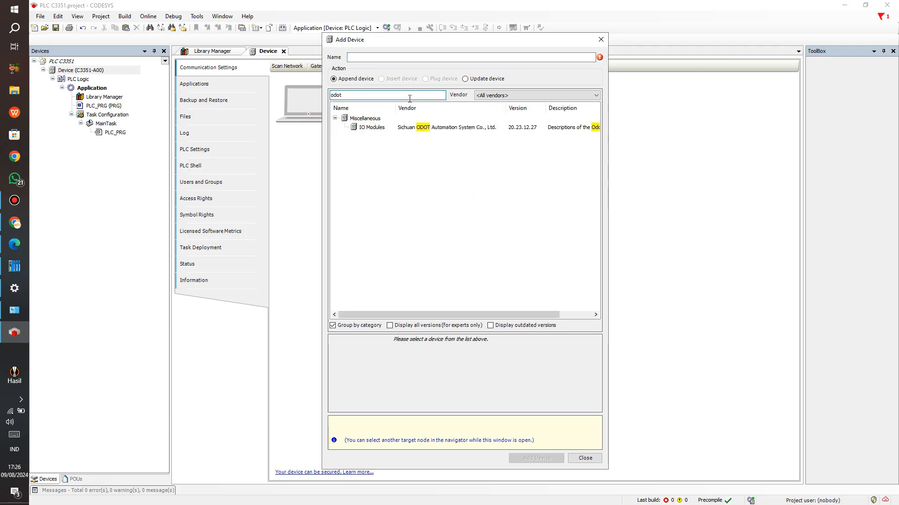
click(374, 129)
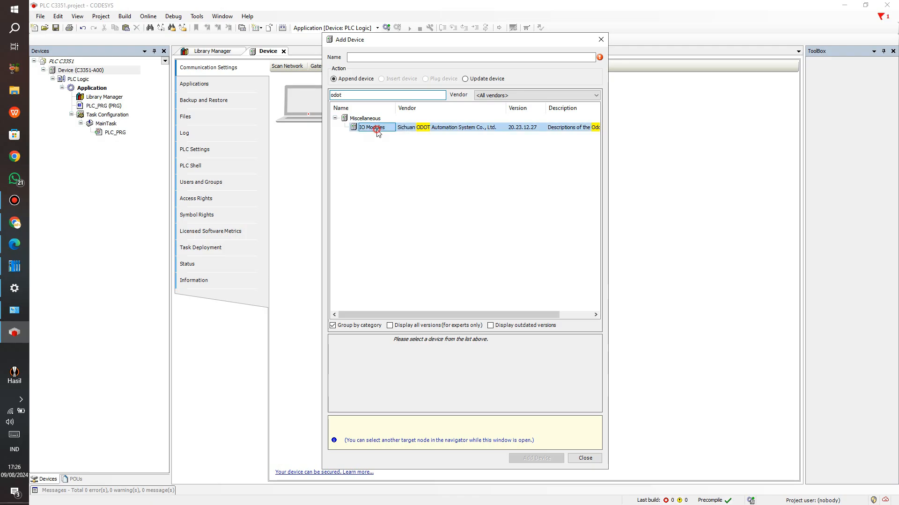
click(417, 130)
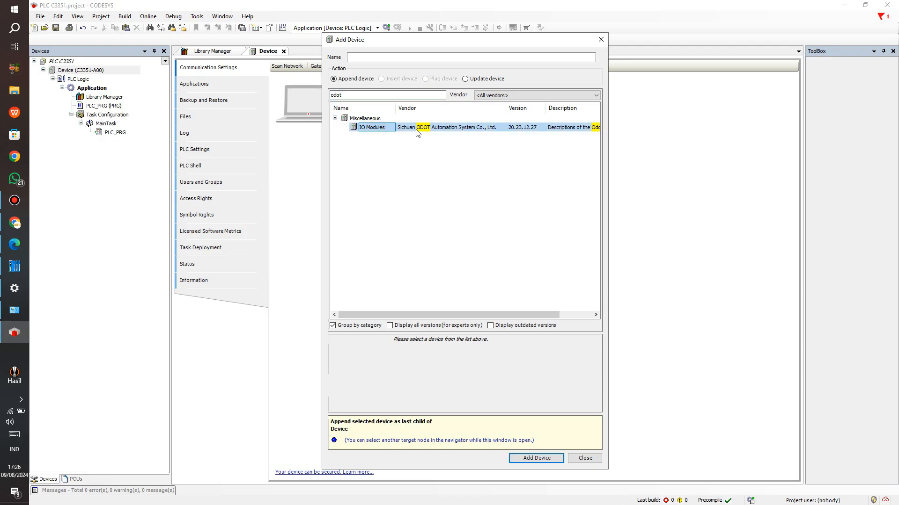
click(525, 459)
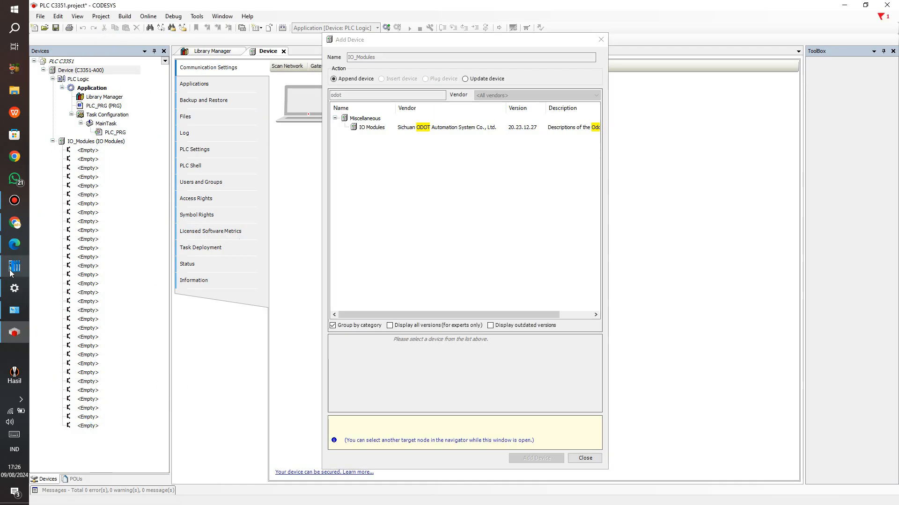
Read page 70 of the manual in the browser on adding the IO-Modules device and plugging modules into empty slots.
click(14, 244)
scroll(394, 178, down, 5)
scroll(394, 178, down, 7)
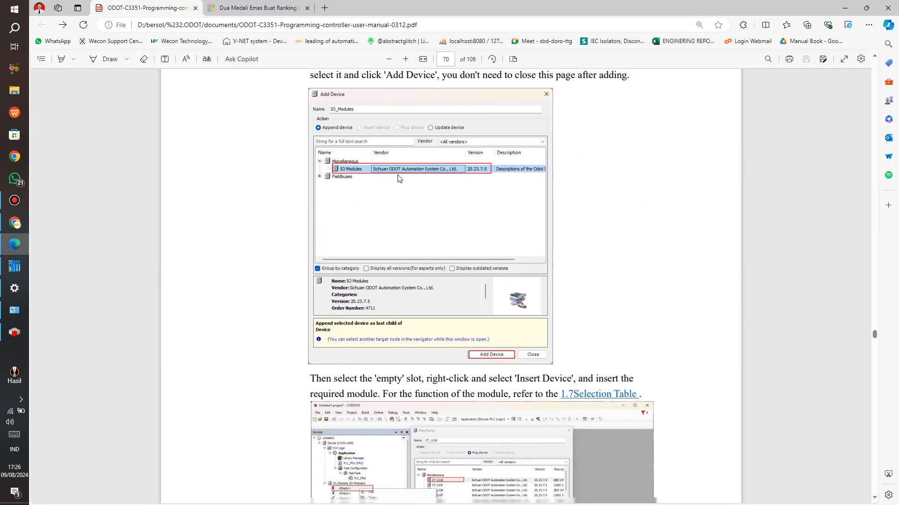
scroll(387, 301, down, 3)
scroll(388, 304, up, 2)
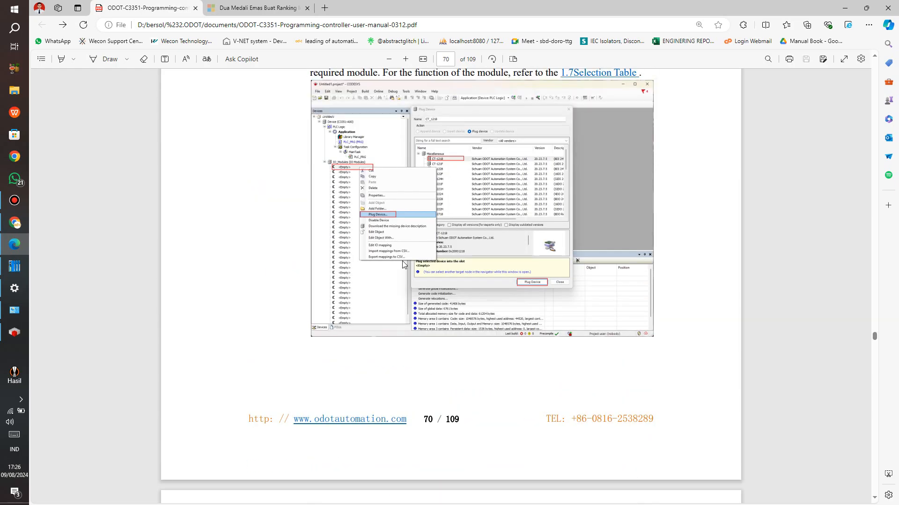
scroll(436, 250, down, 4)
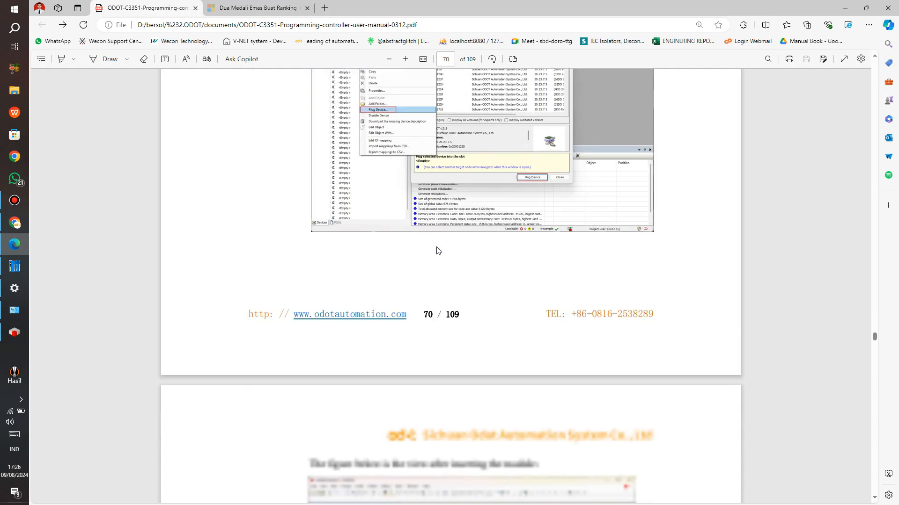
scroll(436, 250, up, 5)
scroll(339, 231, down, 1)
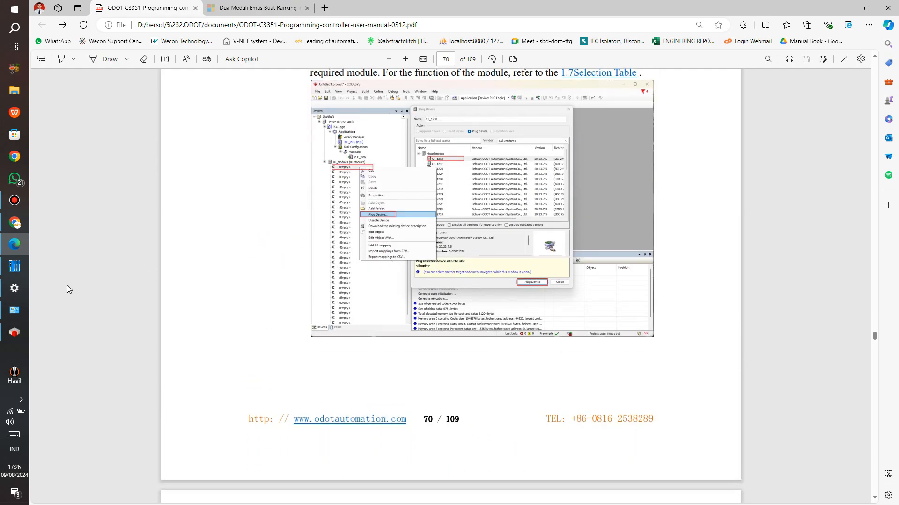
Return to CODESYS and open the internal parameters of the IO_Modules device.
click(14, 333)
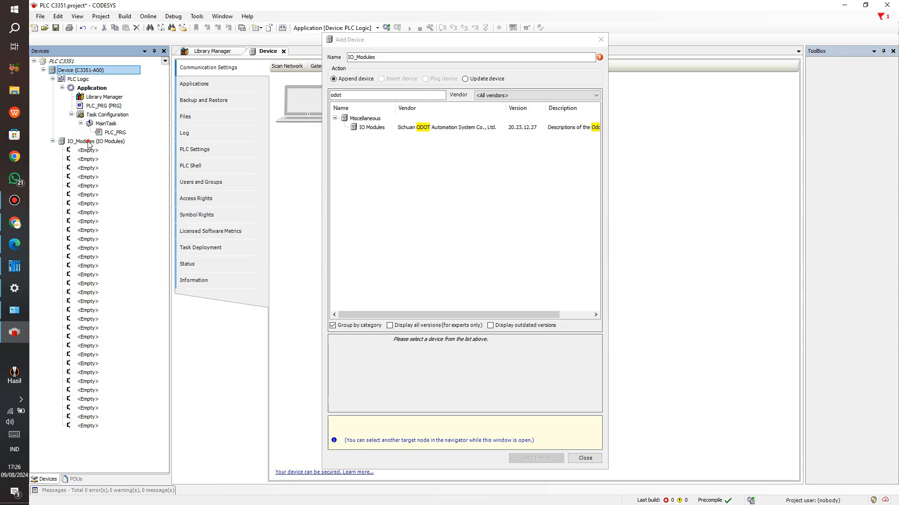
click(89, 143)
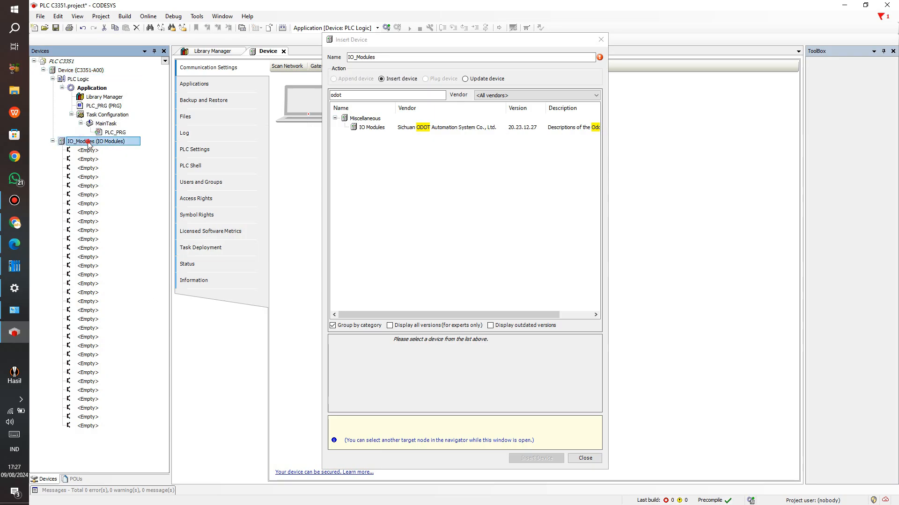
double_click(87, 141)
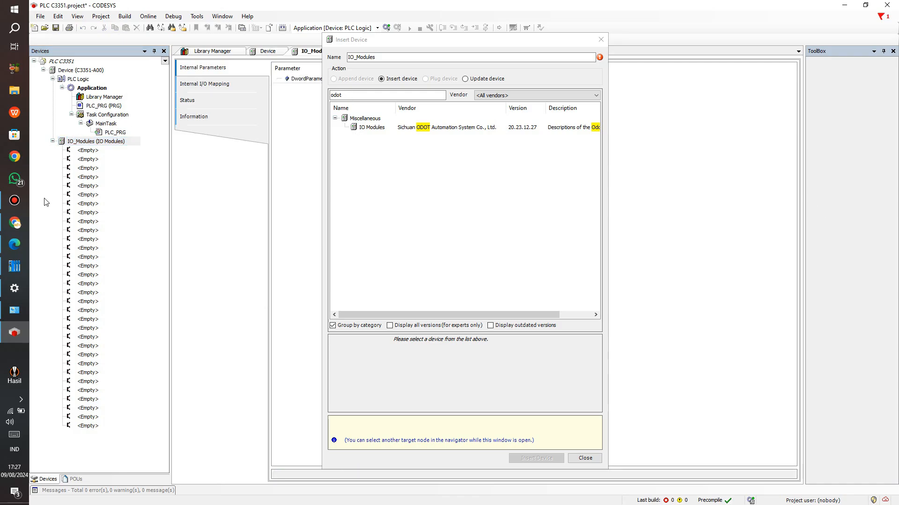
click(119, 142)
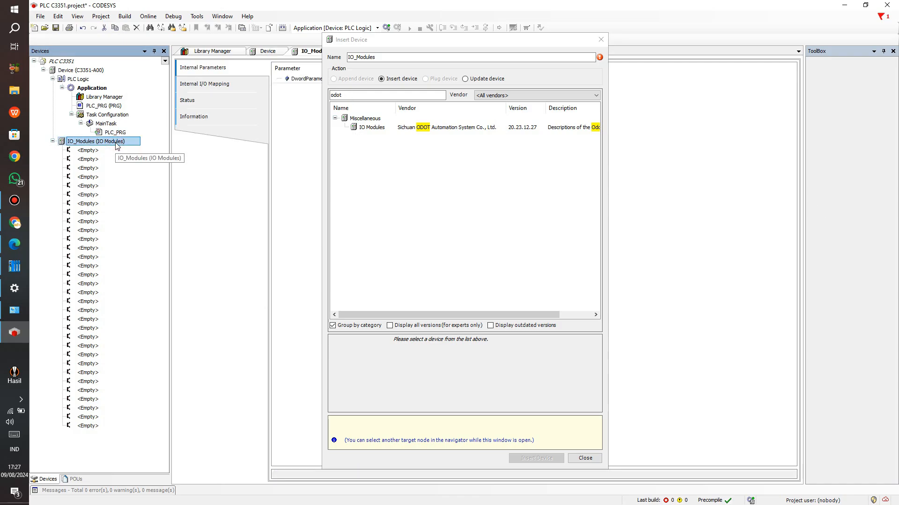
right_click(117, 143)
Plug the CT-3168 module into the first empty slot under IO_Modules, checking the module order in IO Config.
click(87, 159)
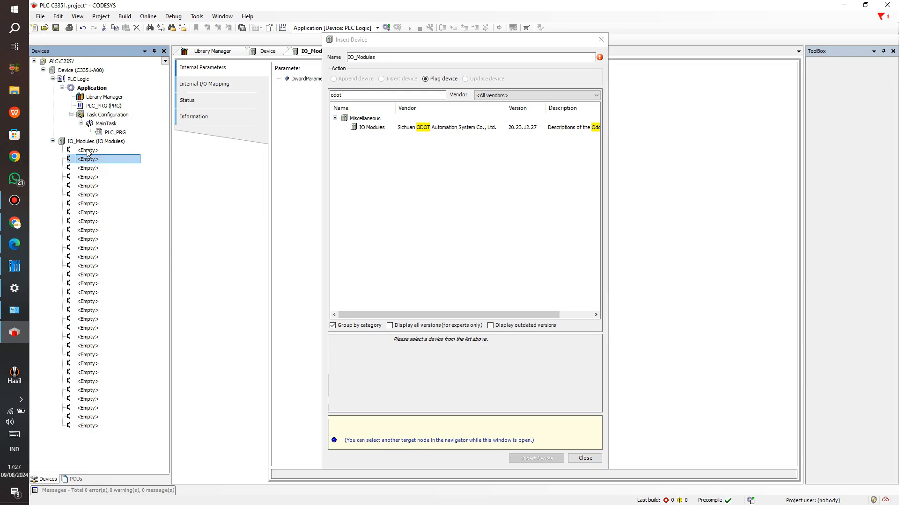
click(81, 140)
click(83, 151)
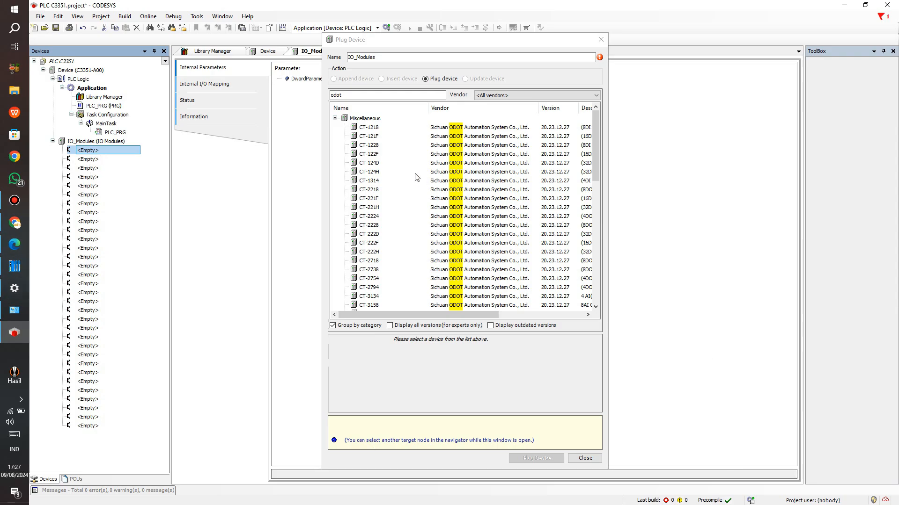
scroll(417, 206, down, 6)
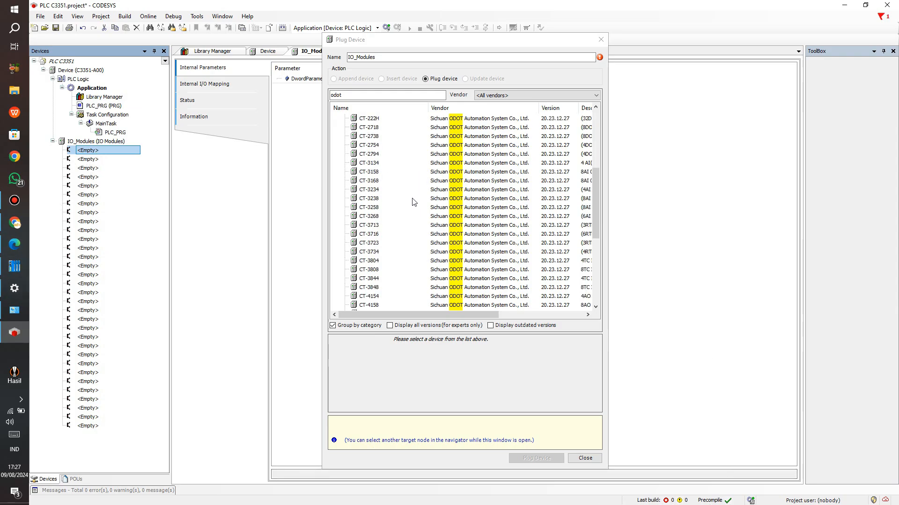
click(14, 266)
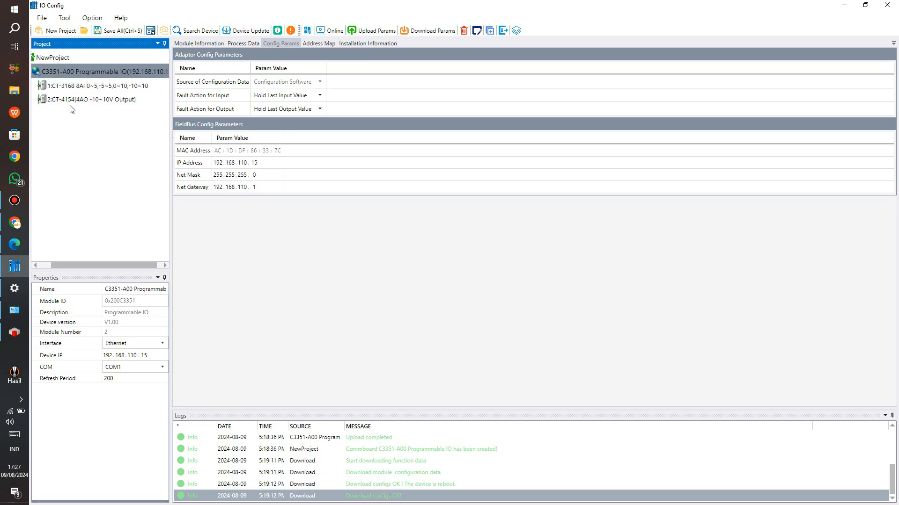
click(22, 337)
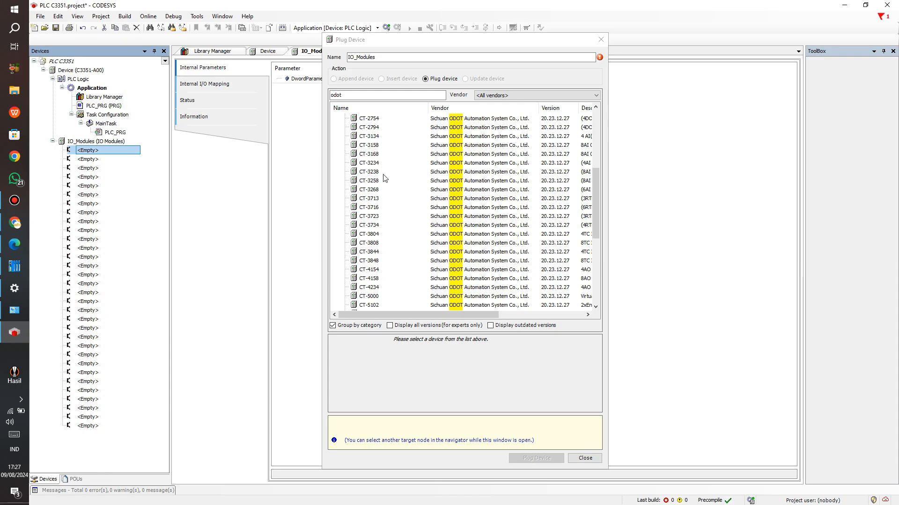
click(375, 155)
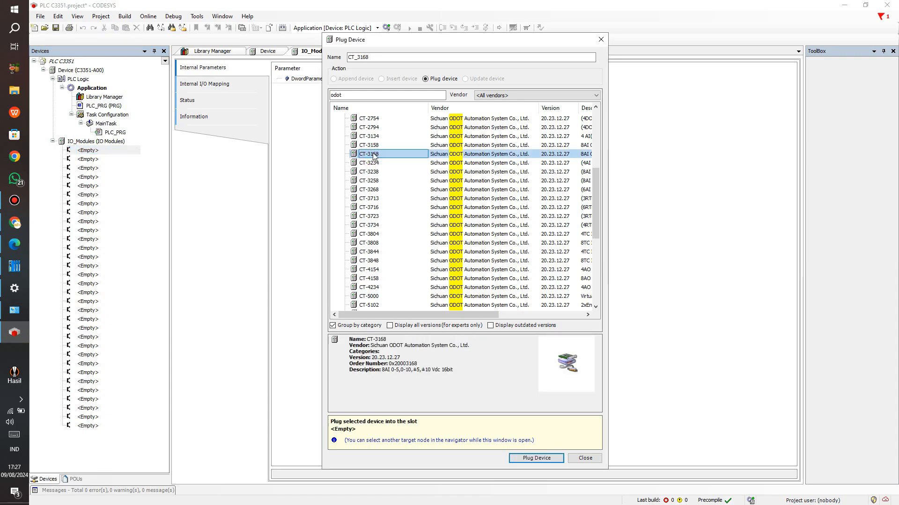
click(537, 459)
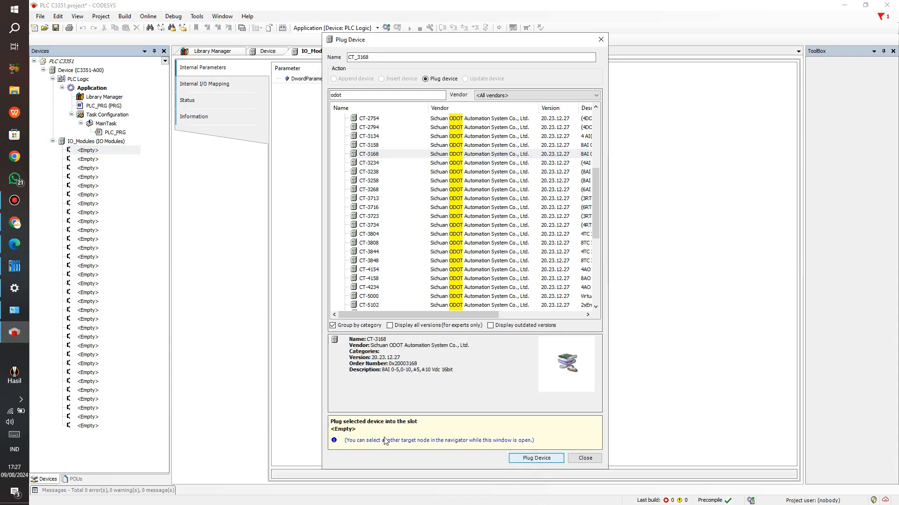
Plug the CT-4154 module into the second slot under IO_Modules, checking the model in IO Config, and close the device dialog.
click(93, 160)
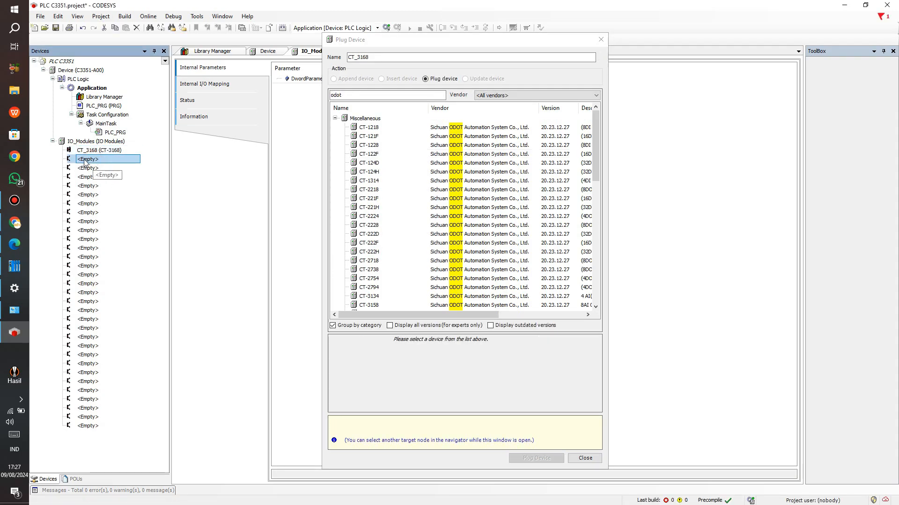
scroll(410, 222, down, 6)
scroll(410, 221, down, 3)
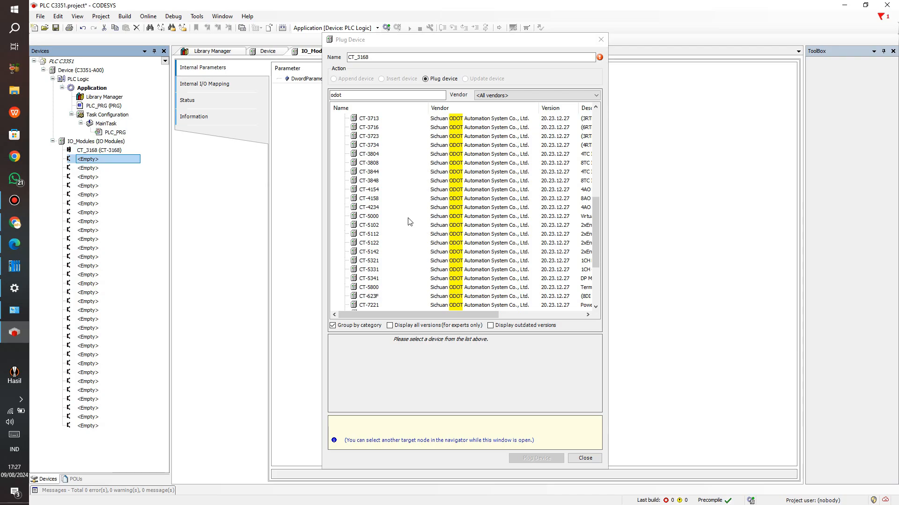
click(377, 198)
click(379, 190)
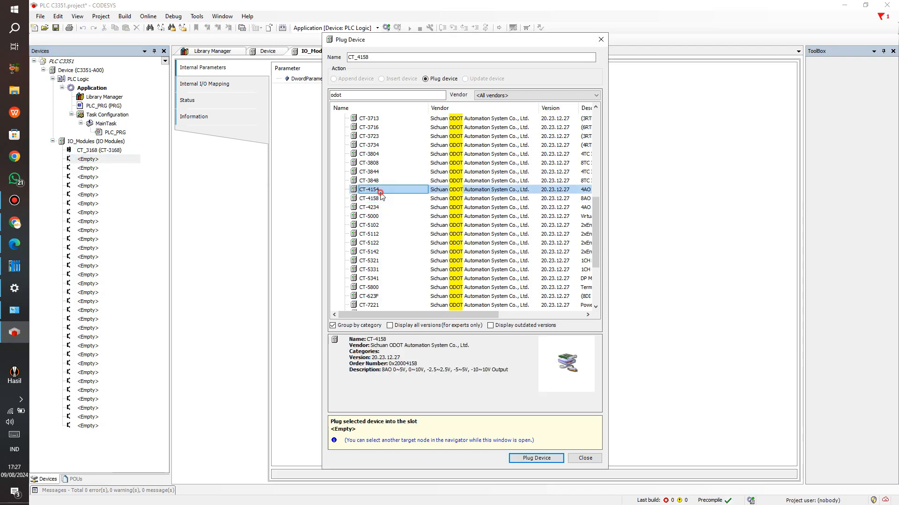
click(22, 263)
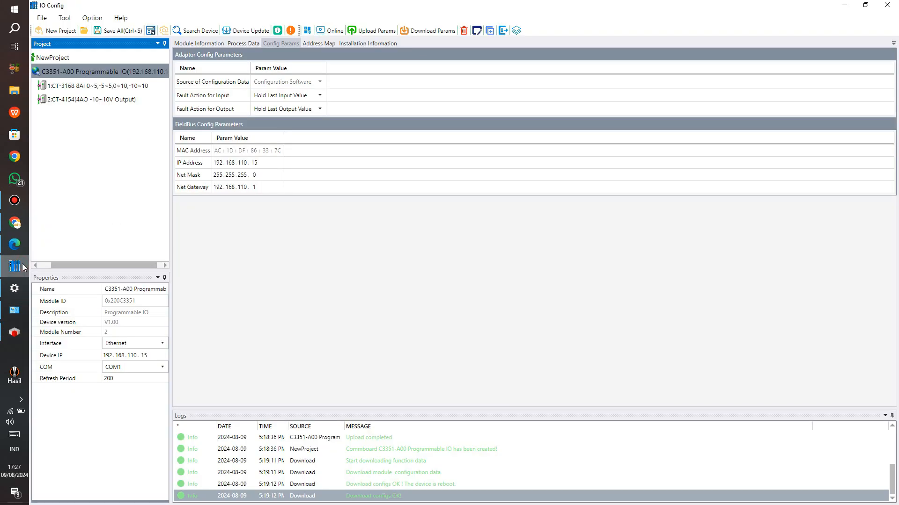
click(22, 263)
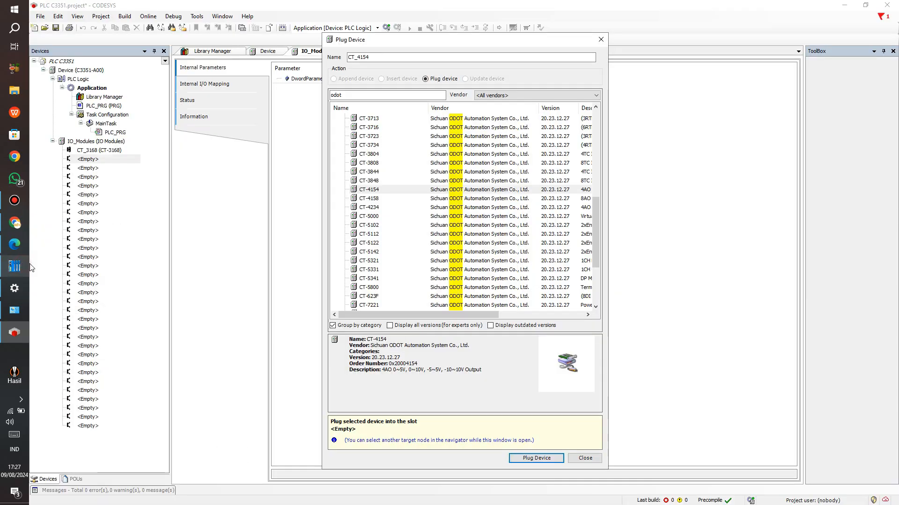
click(543, 458)
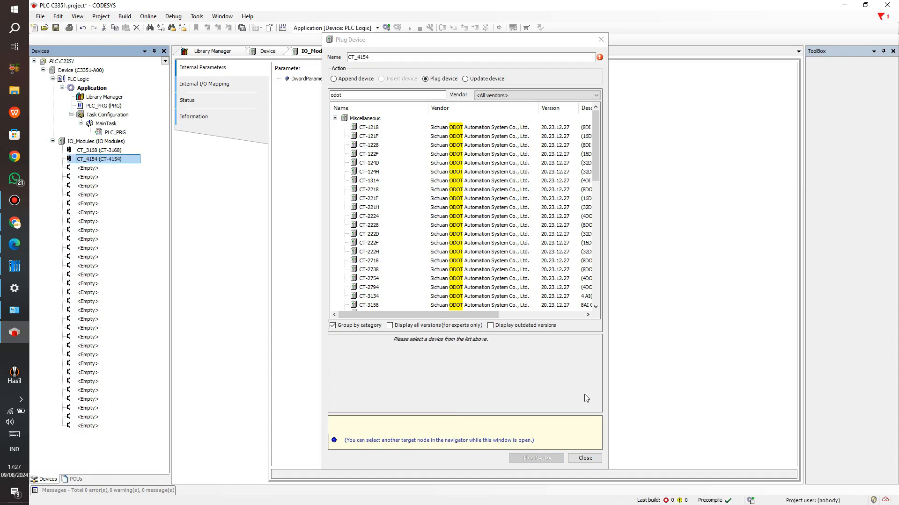
click(585, 458)
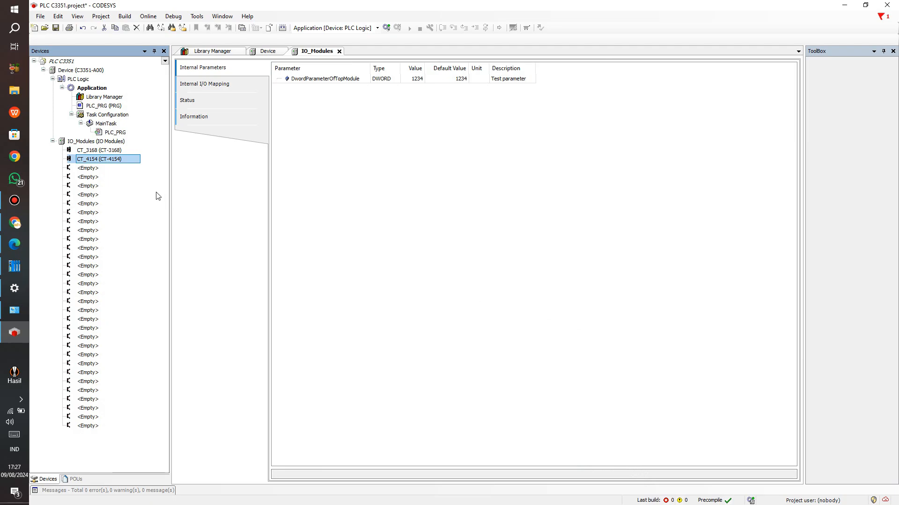
Switch to the manual in the browser and read page 71 on viewing a module's I/O addresses and setting their mapping.
click(14, 244)
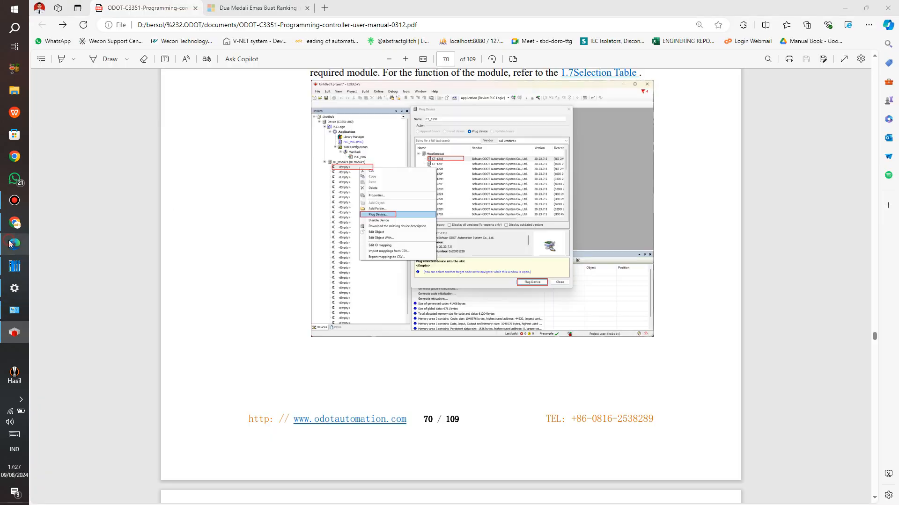
scroll(484, 321, down, 7)
scroll(484, 321, down, 11)
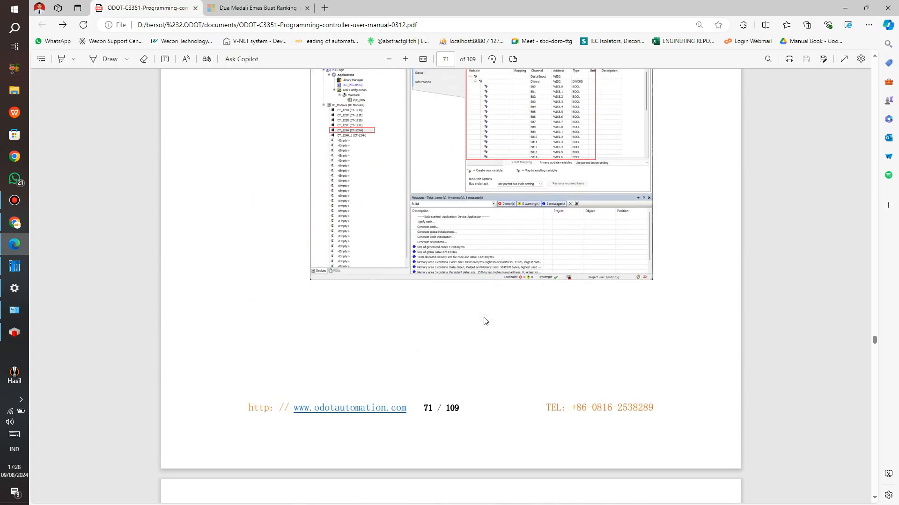
scroll(484, 321, up, 5)
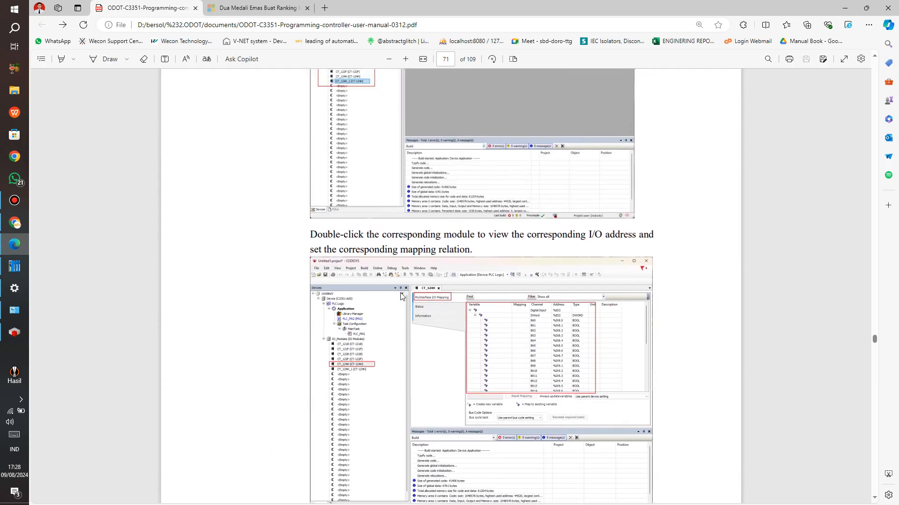
Skim the manual ahead to section 5.3 Programming, and return to the I/O mapping illustration on page 71.
scroll(401, 297, up, 1)
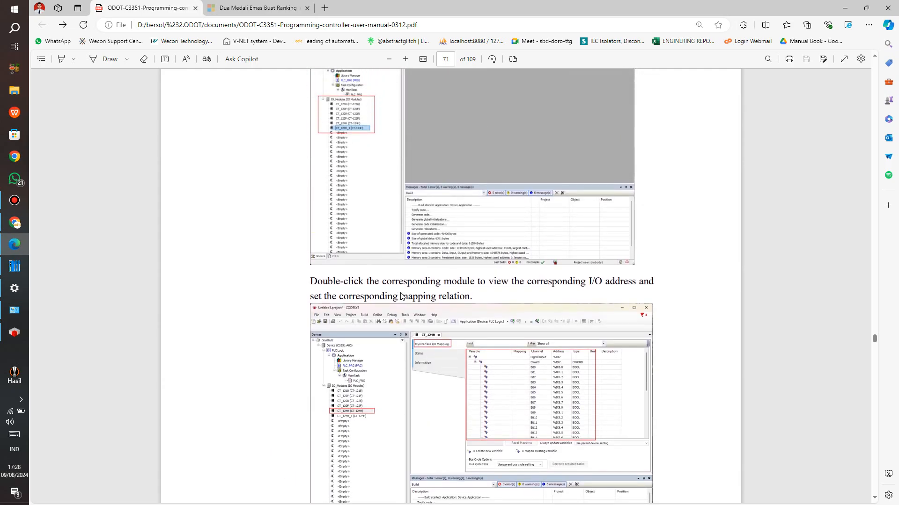
scroll(401, 296, up, 4)
scroll(400, 295, down, 7)
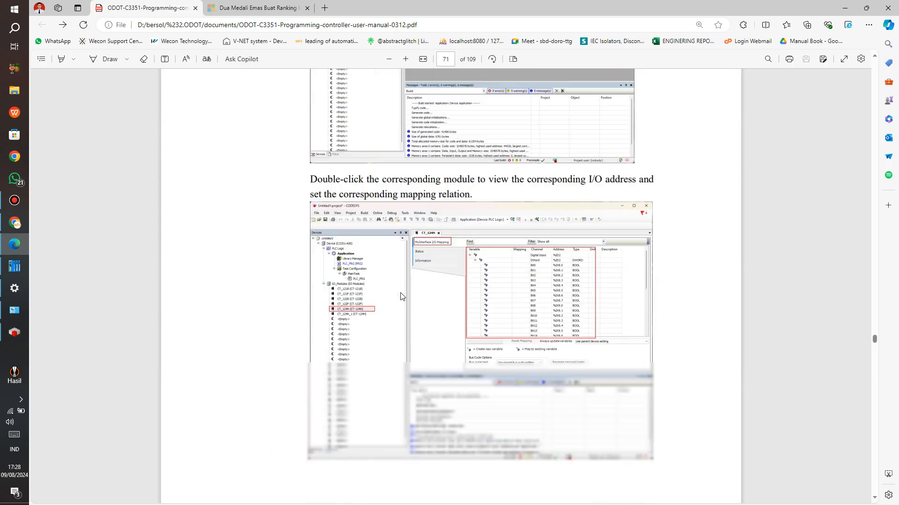
scroll(401, 296, down, 18)
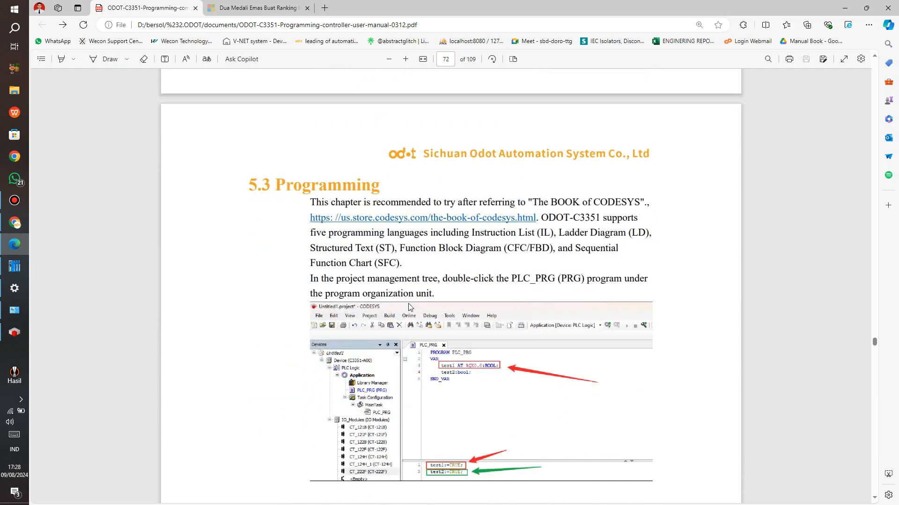
scroll(409, 307, up, 5)
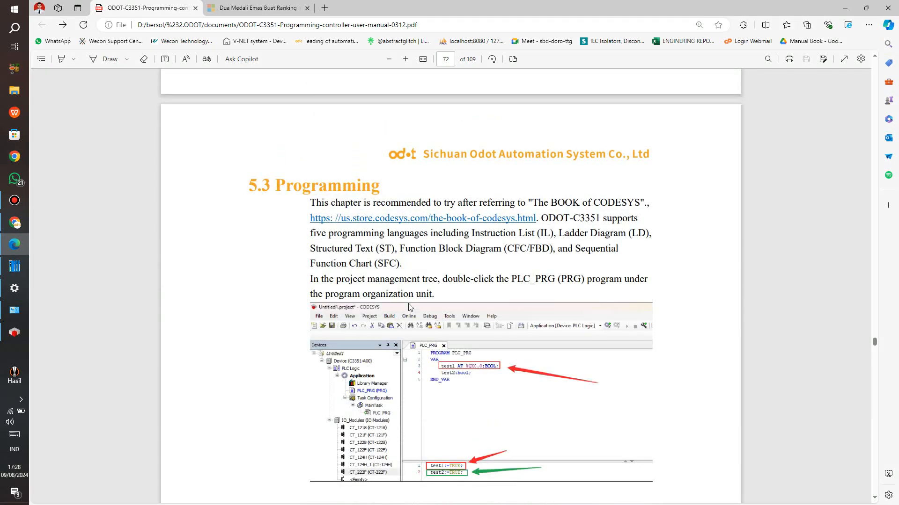
scroll(410, 307, up, 11)
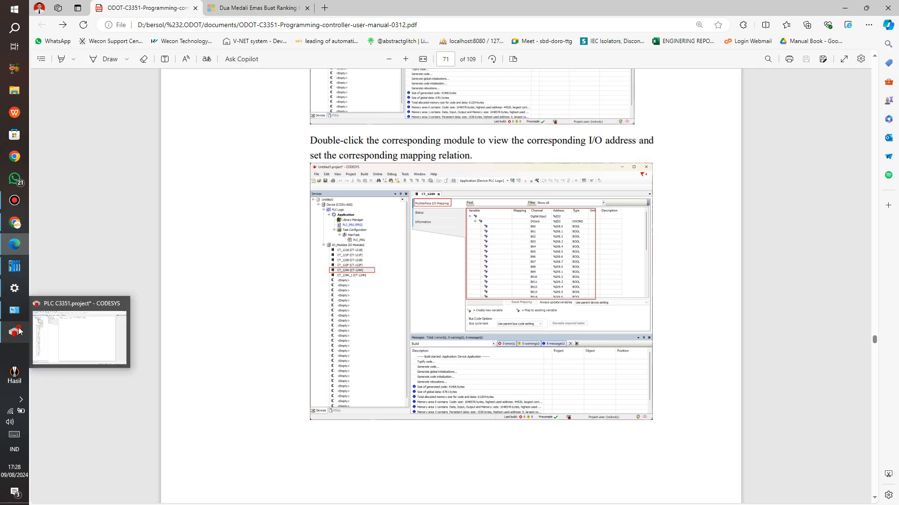
Switch to CODESYS and examine the channel addresses and data types in the I/O mappings of CT_3168 and CT_4154.
click(37, 304)
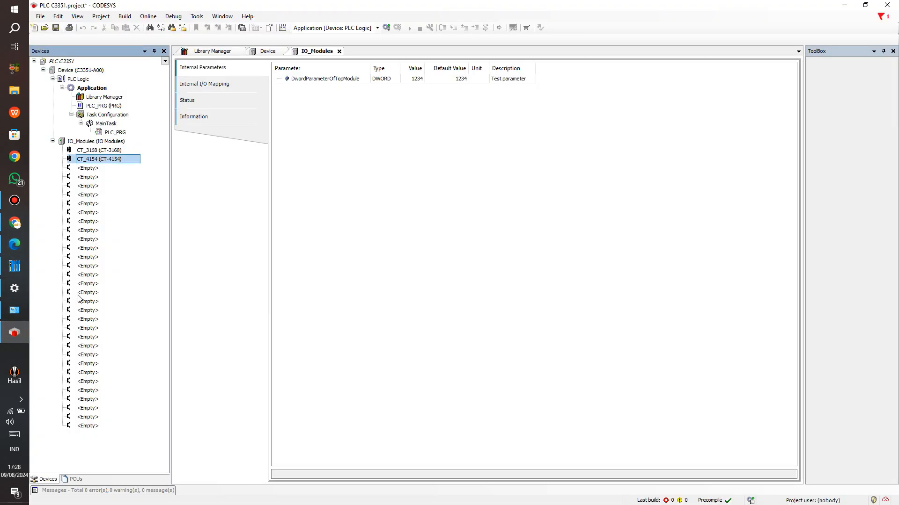
double_click(107, 150)
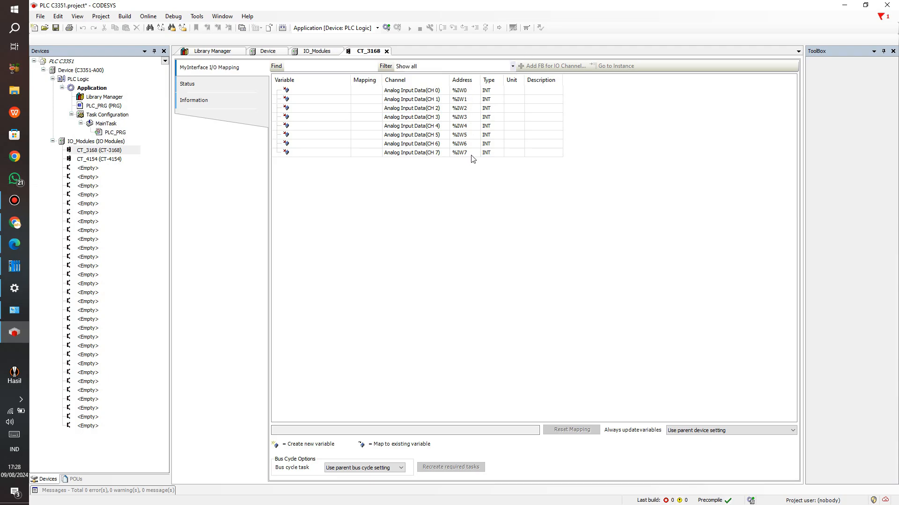
double_click(110, 159)
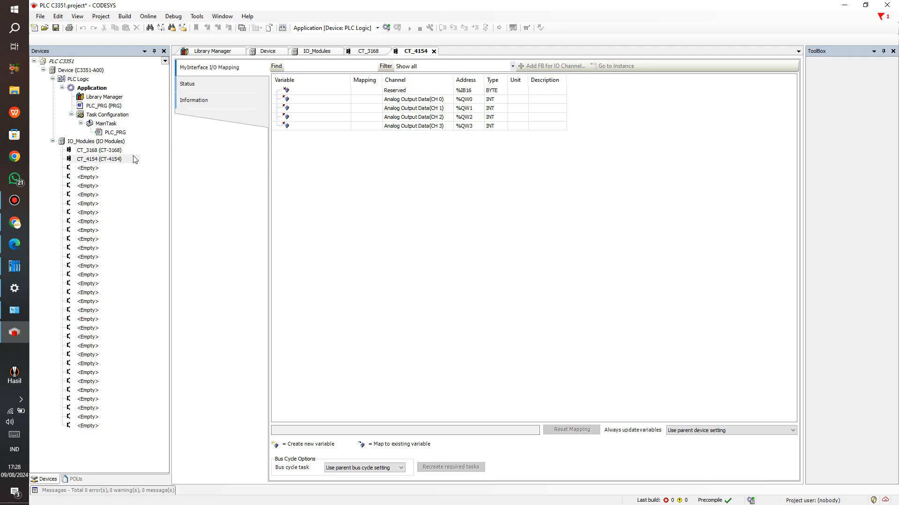
click(101, 150)
double_click(102, 150)
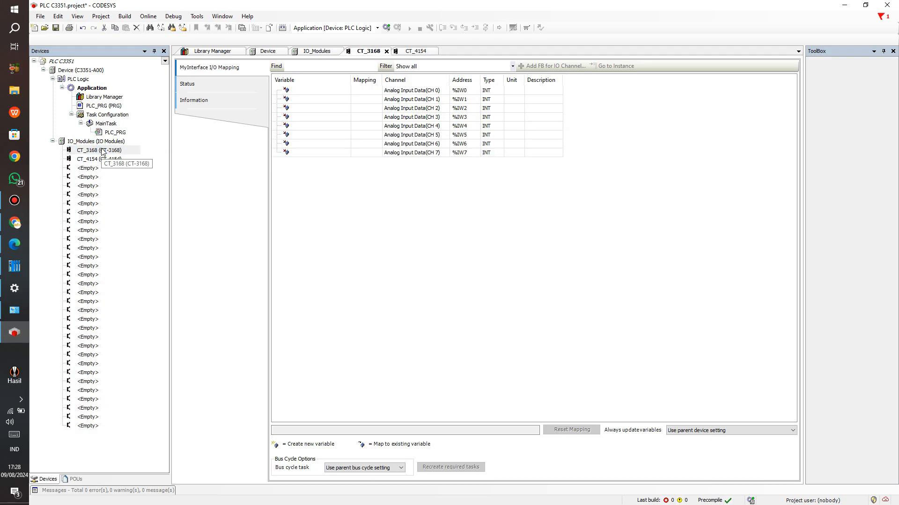
click(79, 79)
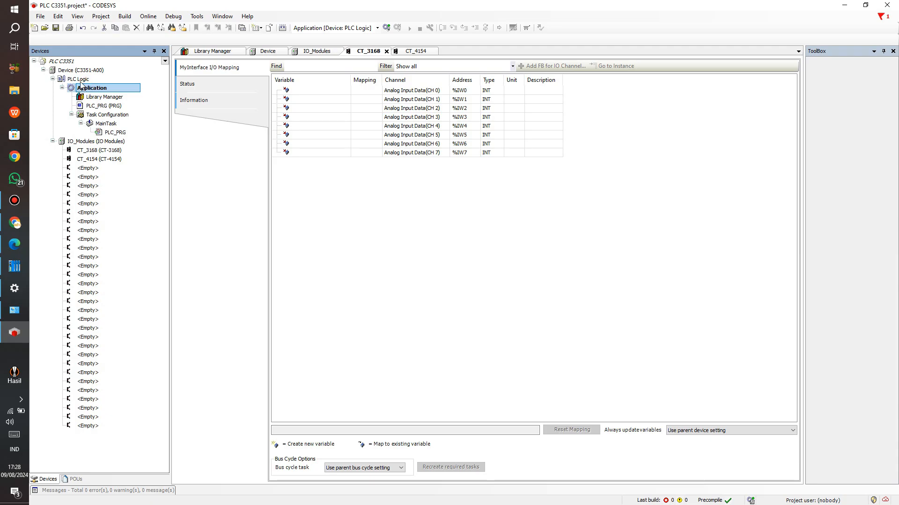
right_click(81, 83)
key(Escape)
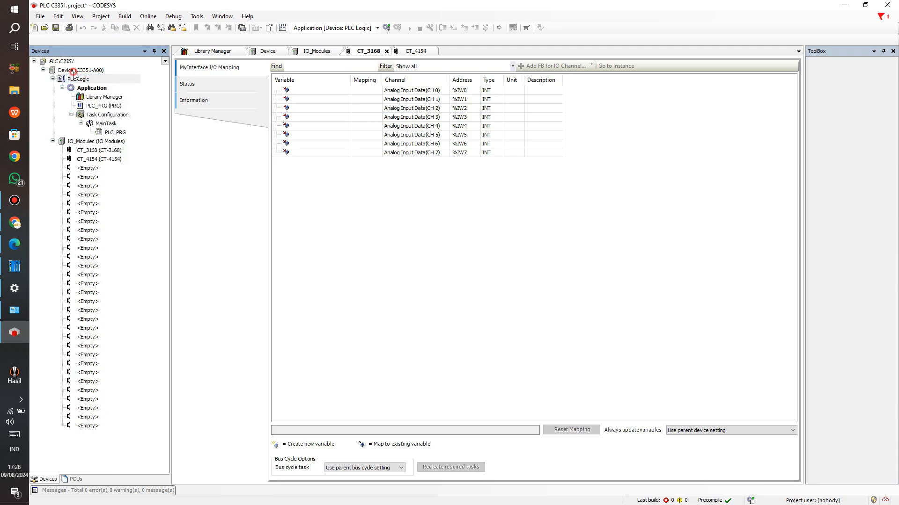
click(73, 72)
right_click(103, 71)
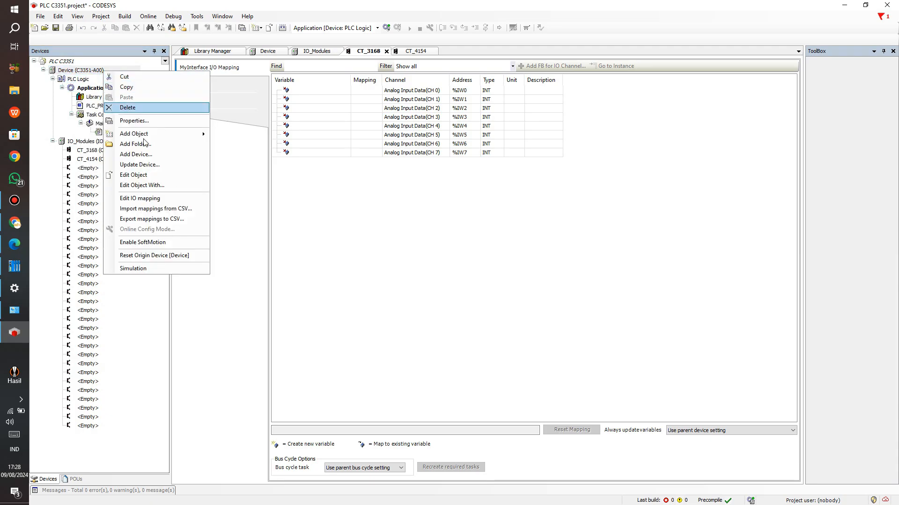
mouse_move(157, 137)
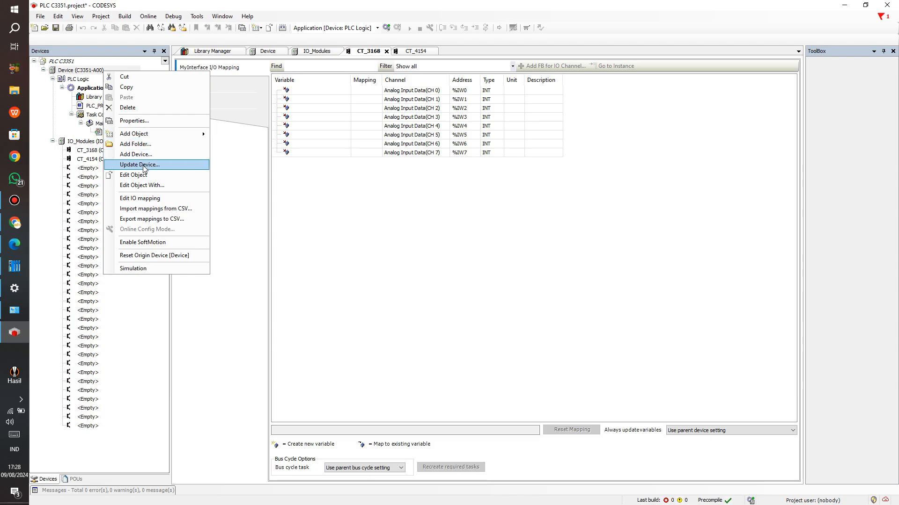
click(40, 98)
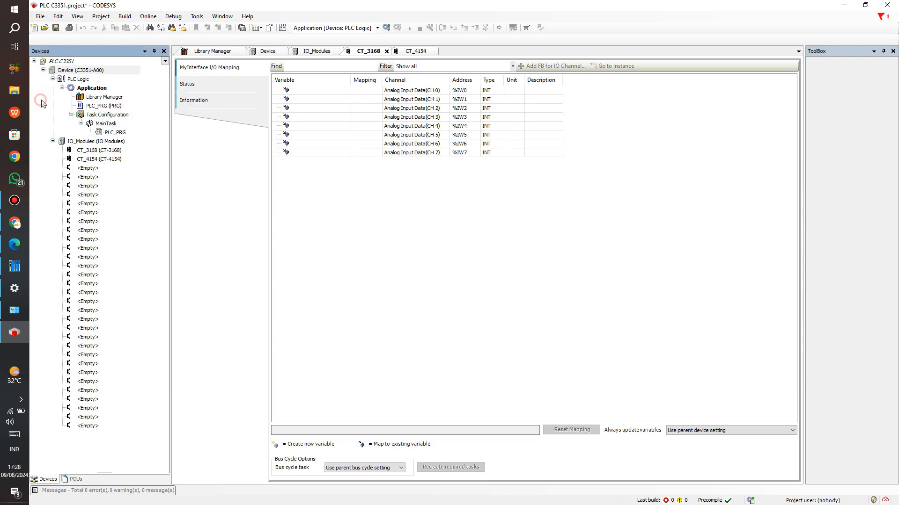
click(118, 118)
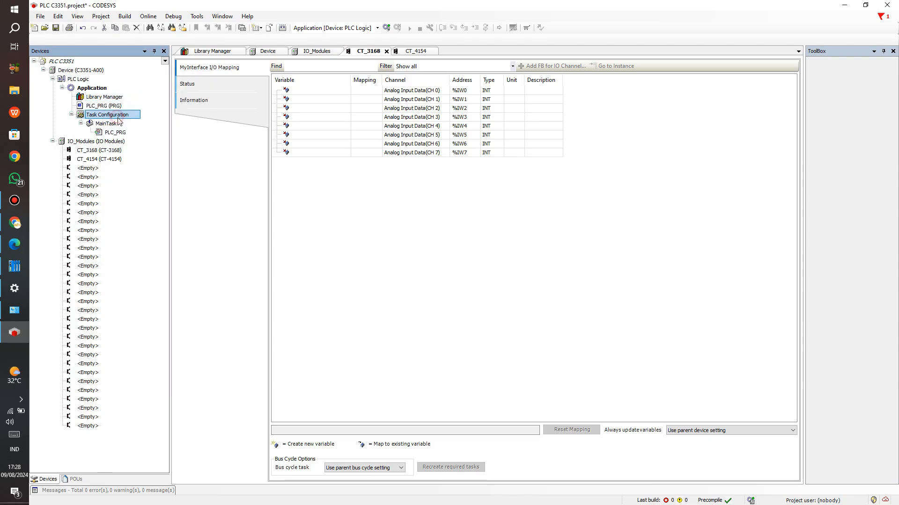
Add a Global Variable List under Application, keeping the proposed name GVL.
click(101, 90)
right_click(100, 90)
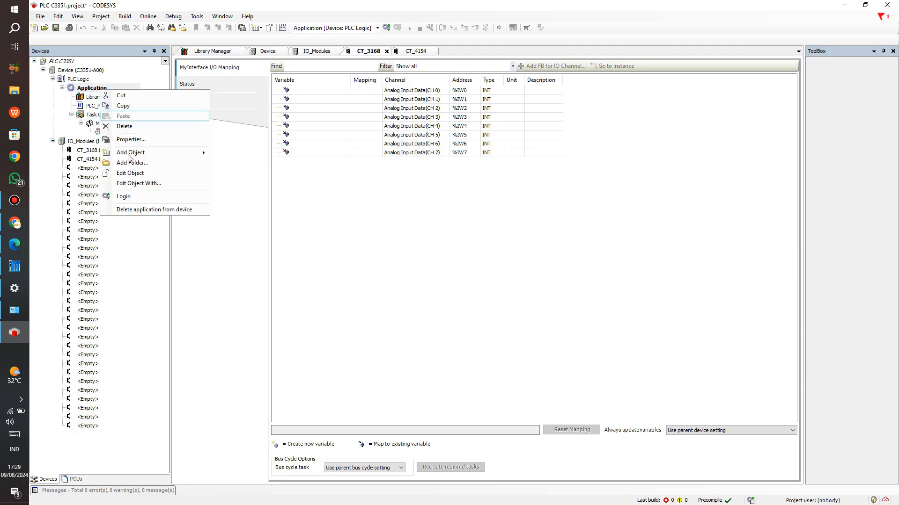
mouse_move(160, 153)
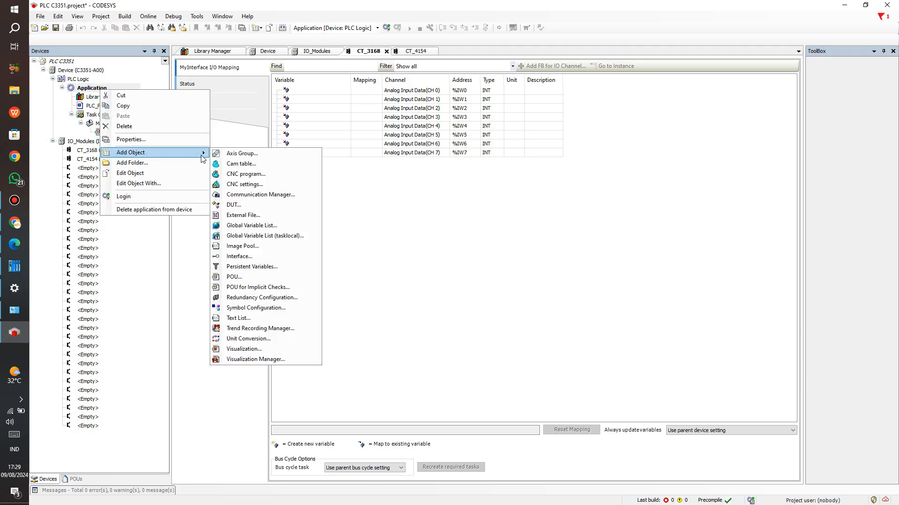
click(251, 226)
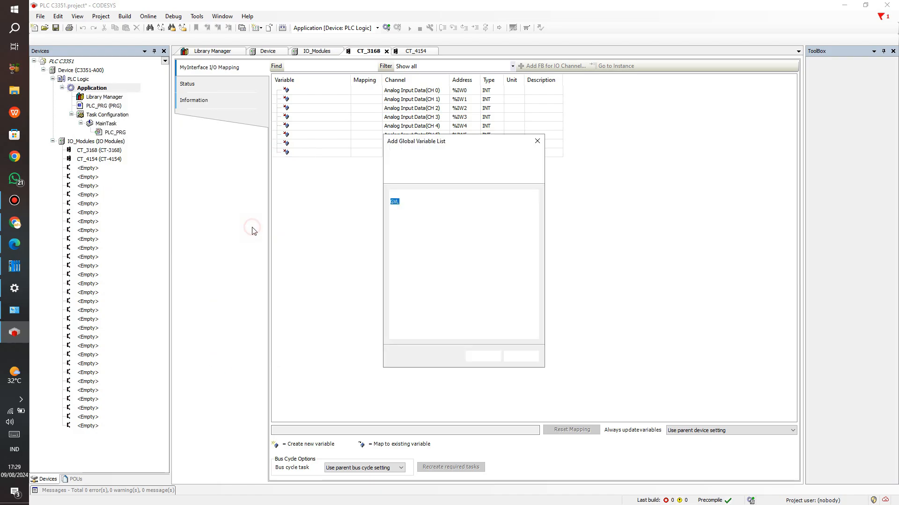
click(483, 357)
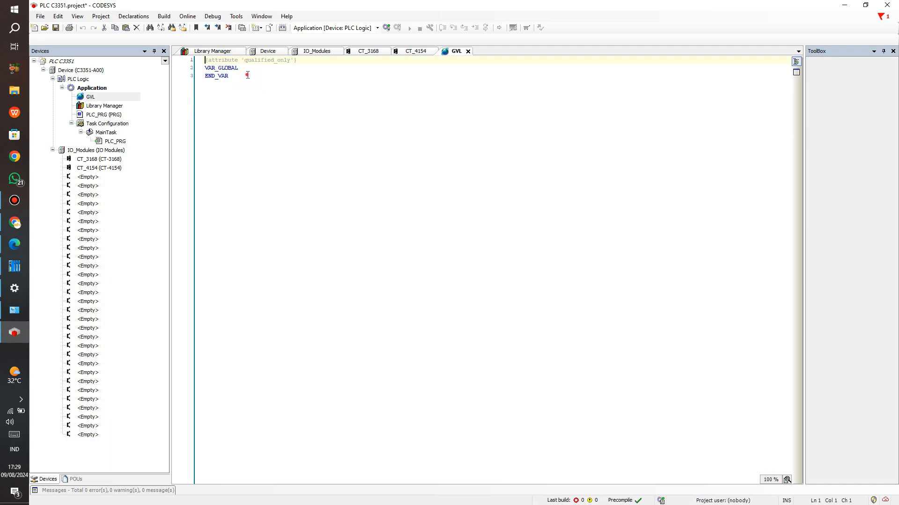
Declare the global variable M0 of type BOOL inside the VAR_GLOBAL block of GVL.
click(244, 68)
key(Return)
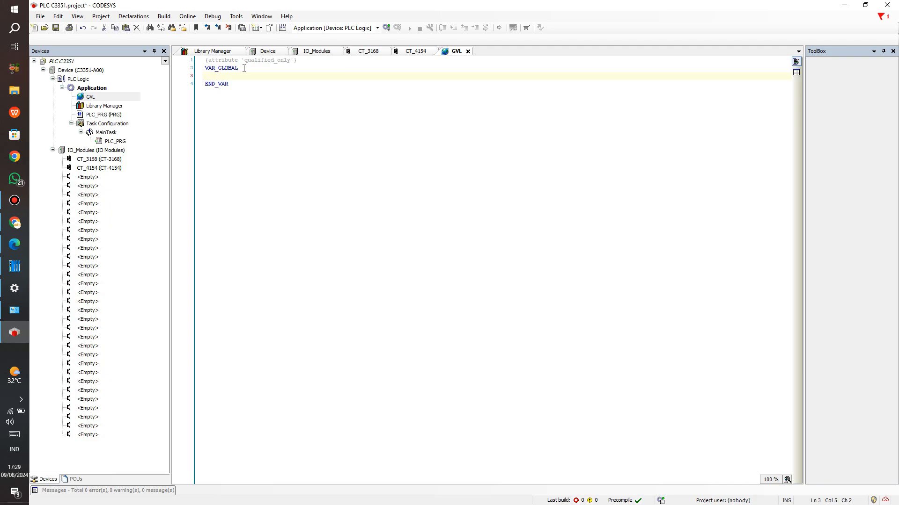
key(BackSpace)
key(BackSpace)
text(M0 : )
text(Bool ;)
key(Return)
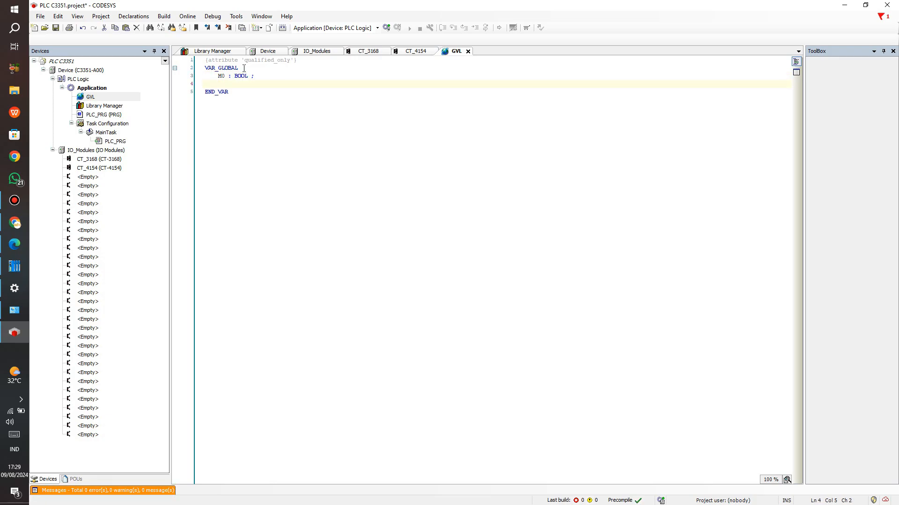
Declare the global variable DATA1 of type INT below M0, checking the channel data type in CT_4154's I/O mapping.
text(DATA : )
text(:)
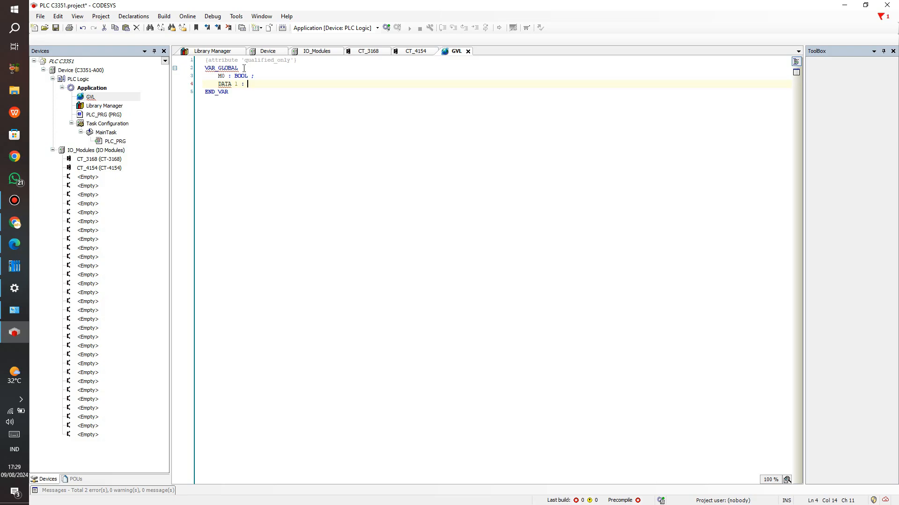
double_click(108, 169)
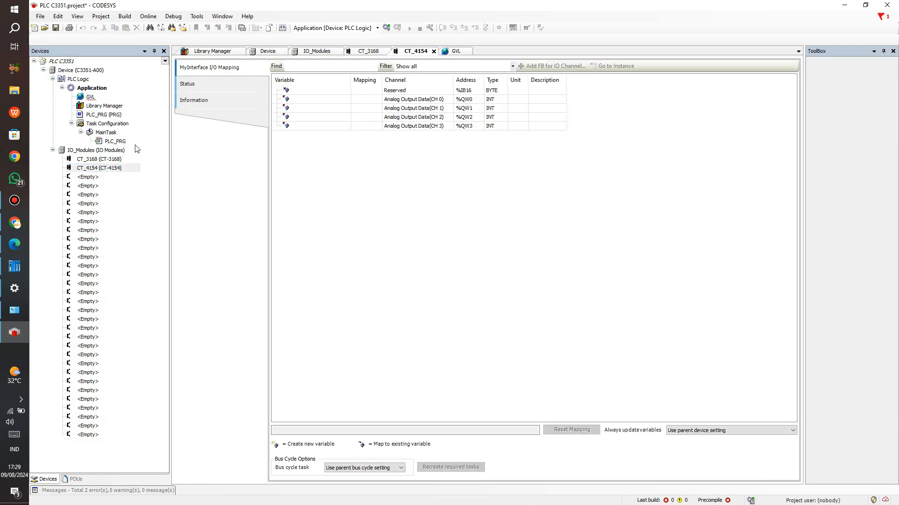
double_click(91, 97)
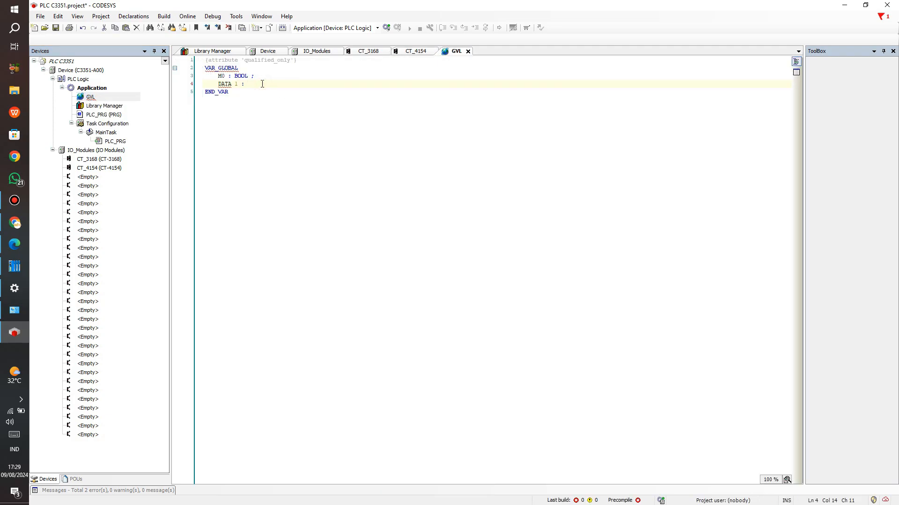
click(235, 84)
key(BackSpace)
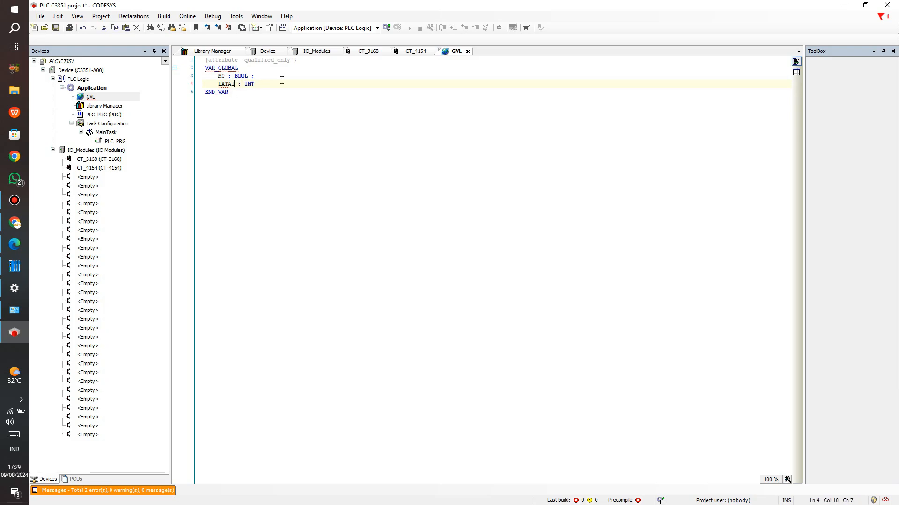
click(282, 78)
click(282, 87)
text(;)
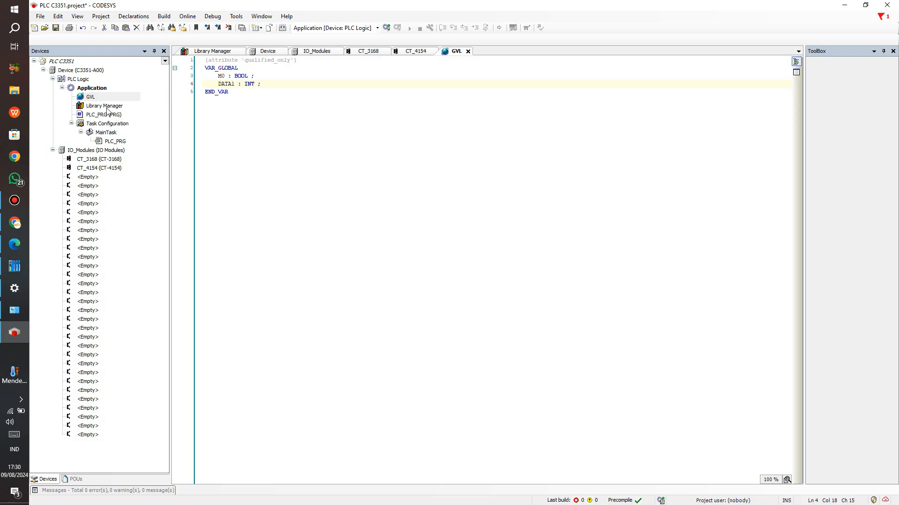
Switch to the manual in the browser and read page 72 on the two ways to associate I/O channels with variables.
click(15, 243)
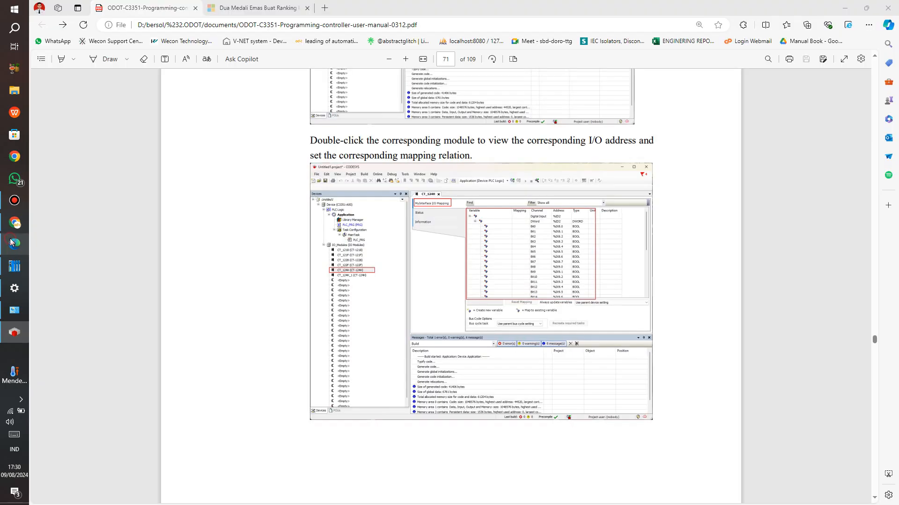
scroll(481, 281, down, 10)
scroll(503, 241, up, 1)
scroll(503, 241, down, 6)
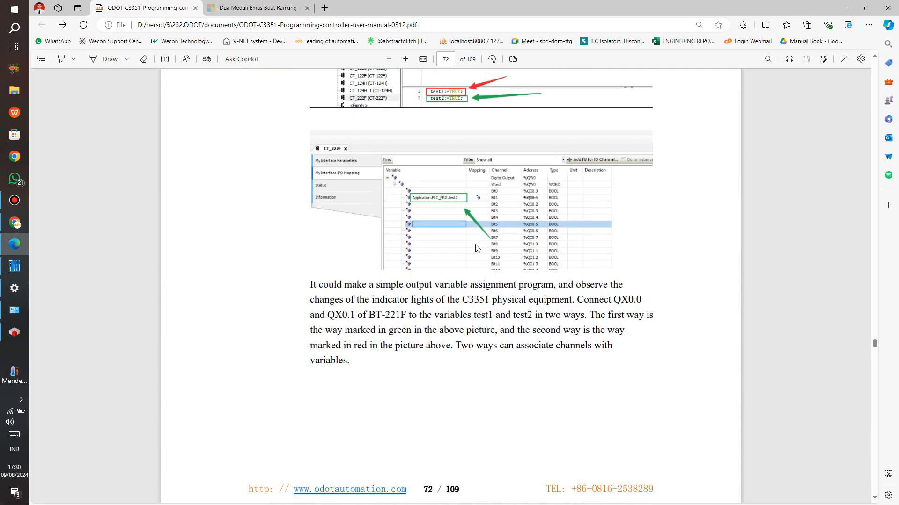
scroll(471, 247, up, 4)
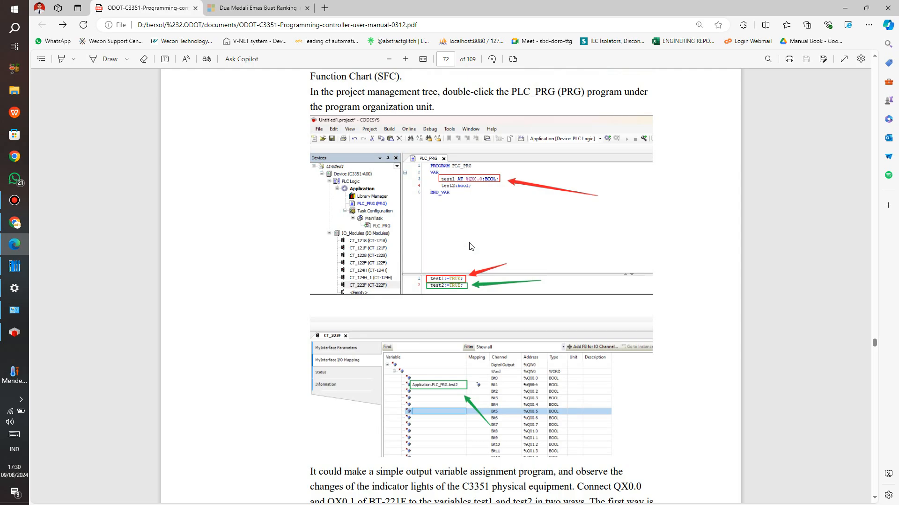
scroll(471, 250, down, 5)
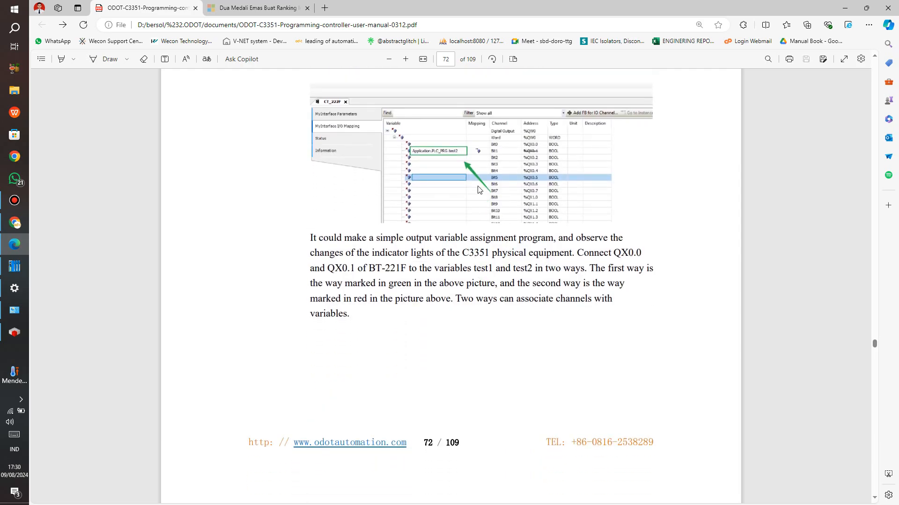
scroll(478, 189, down, 3)
scroll(478, 190, up, 5)
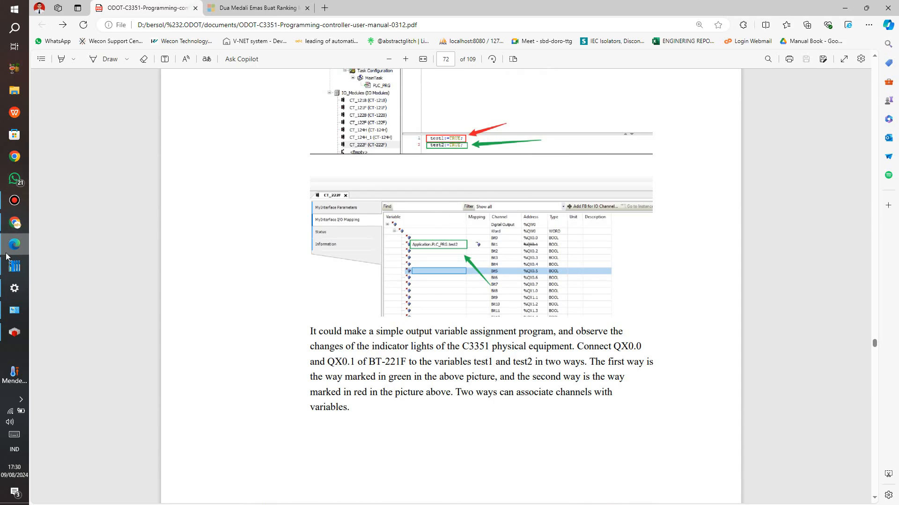
Switch back to CODESYS and map Analog Input Data(CH 0) of CT_3168 to the existing variable Application.GVL.DATA1.
click(16, 333)
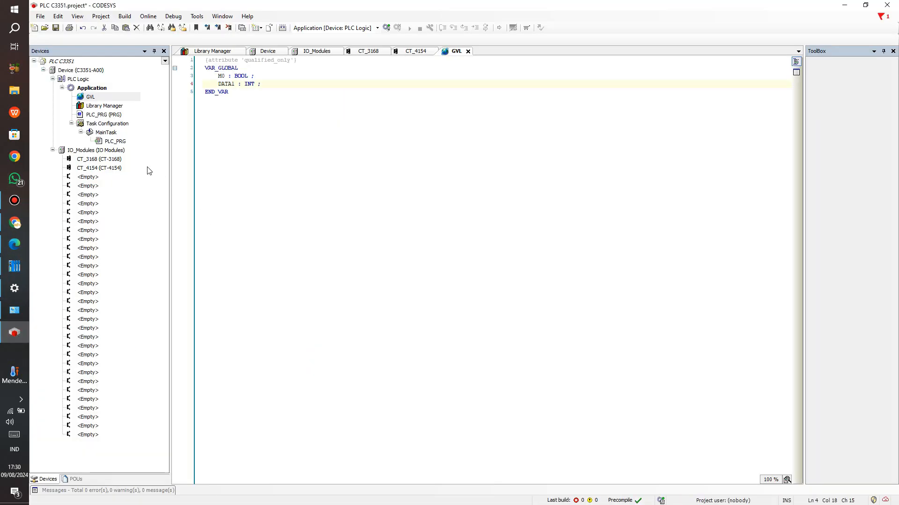
double_click(110, 160)
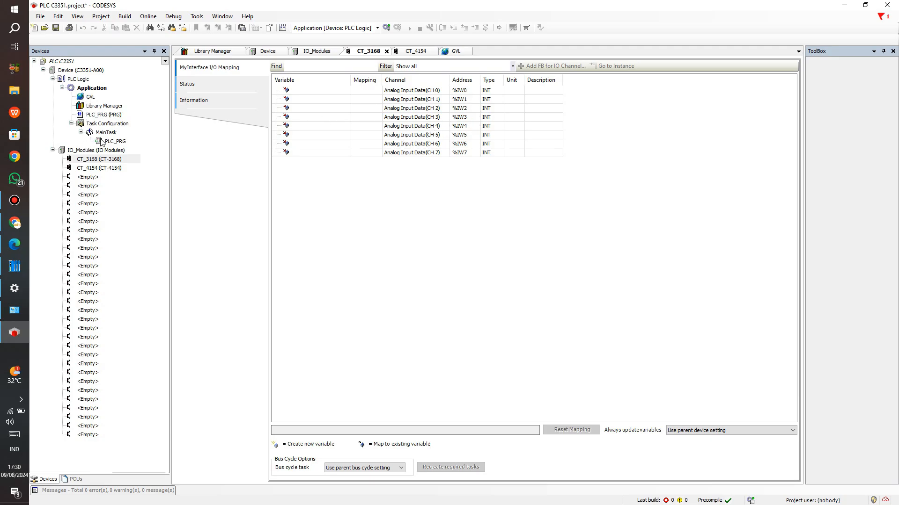
click(331, 91)
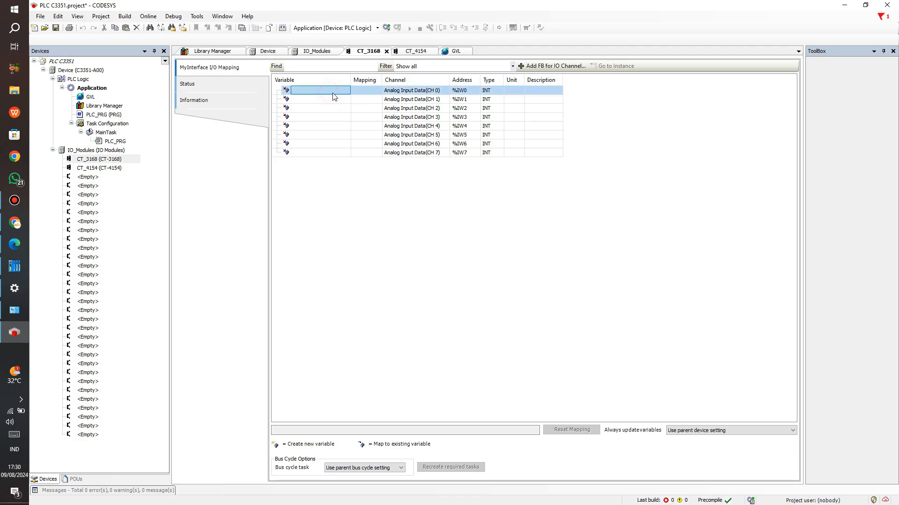
click(332, 93)
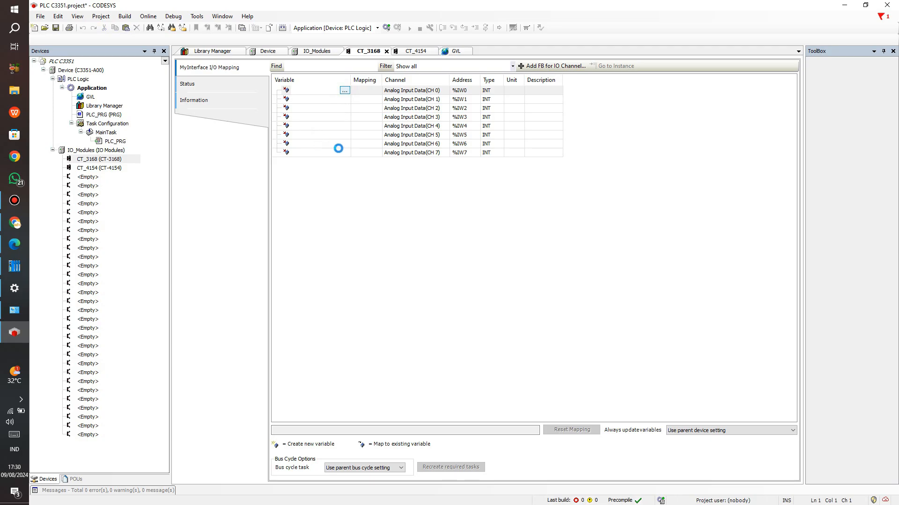
key(F2)
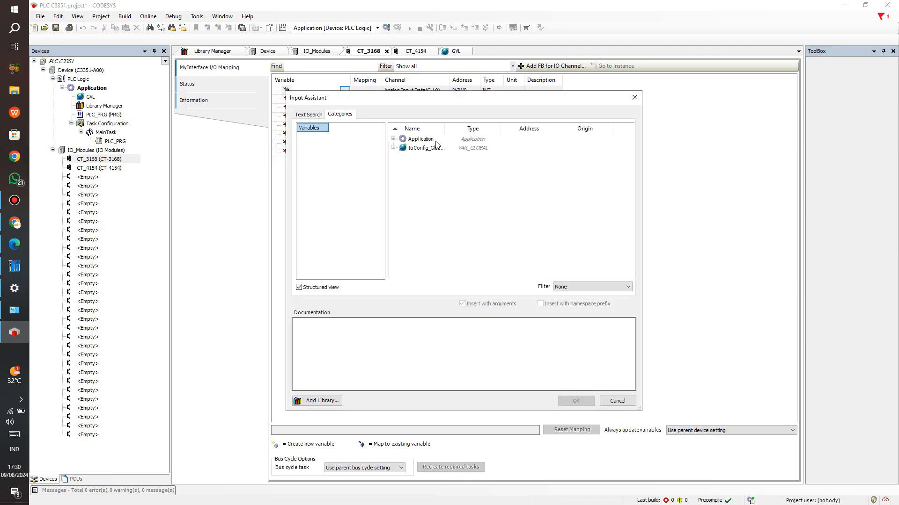
click(393, 139)
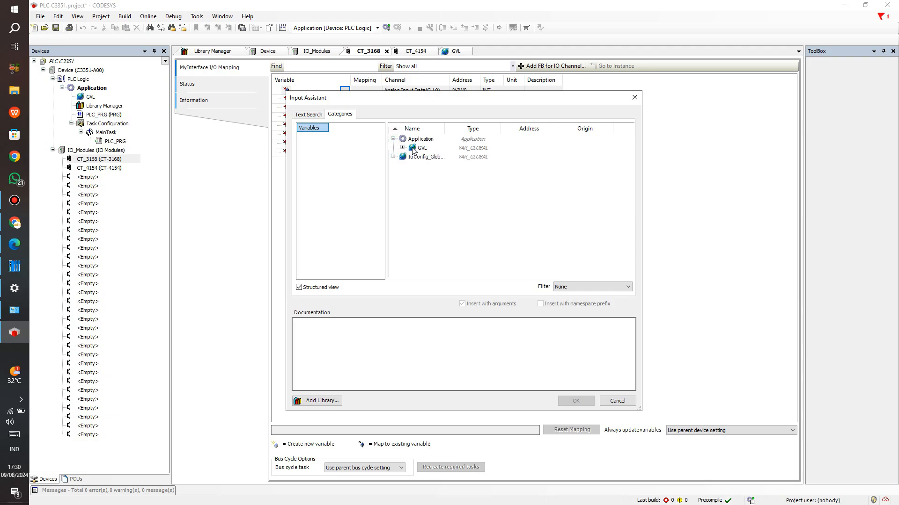
click(403, 148)
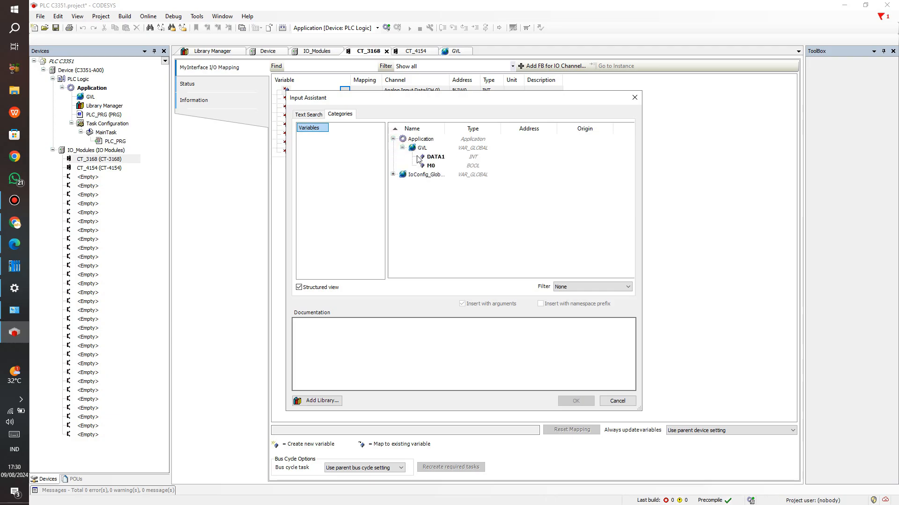
click(435, 157)
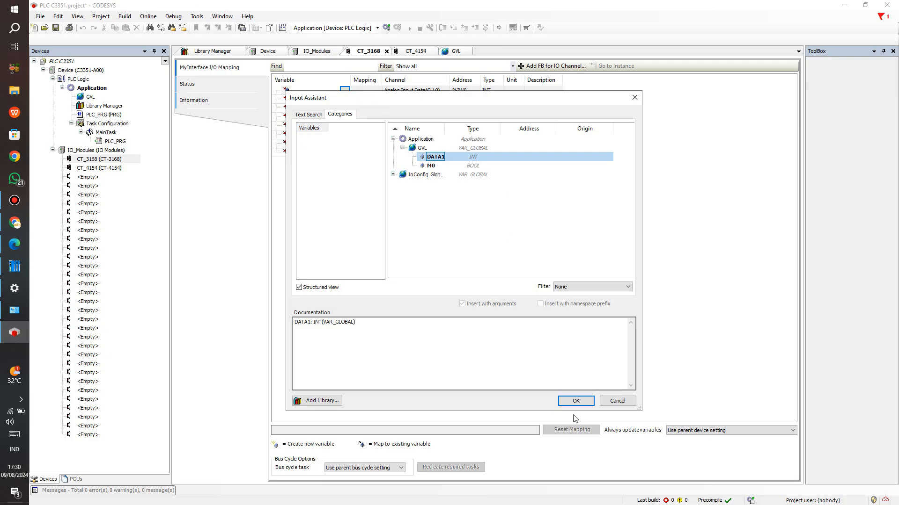
click(576, 401)
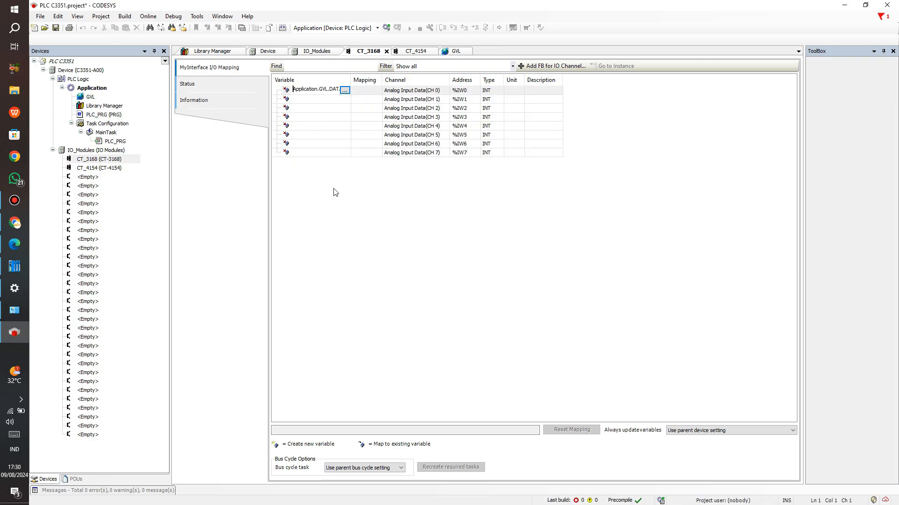
click(330, 126)
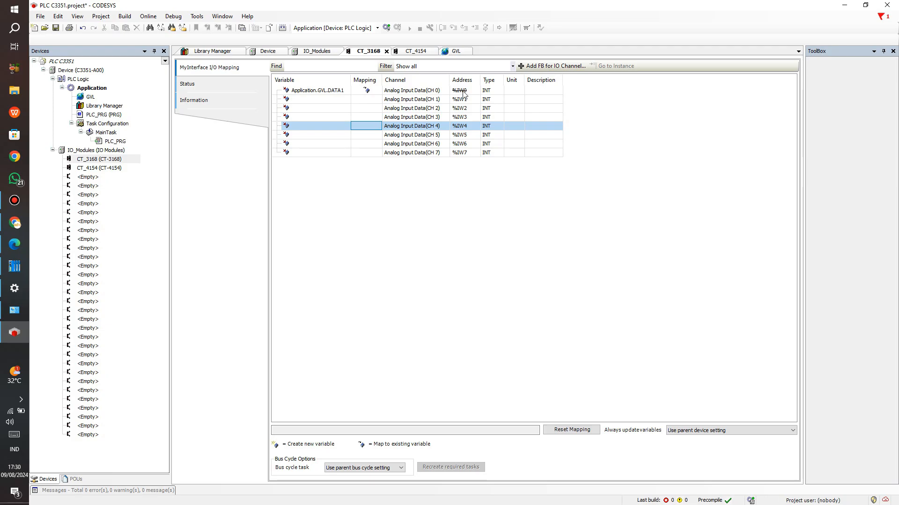
click(438, 92)
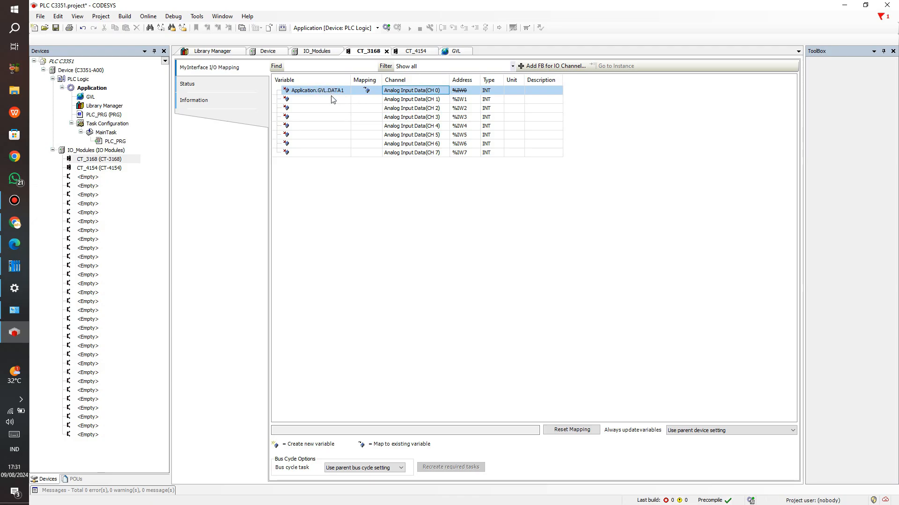
Remove the variable mapping from Analog Input Data(CH 0) of CT_3168.
click(89, 98)
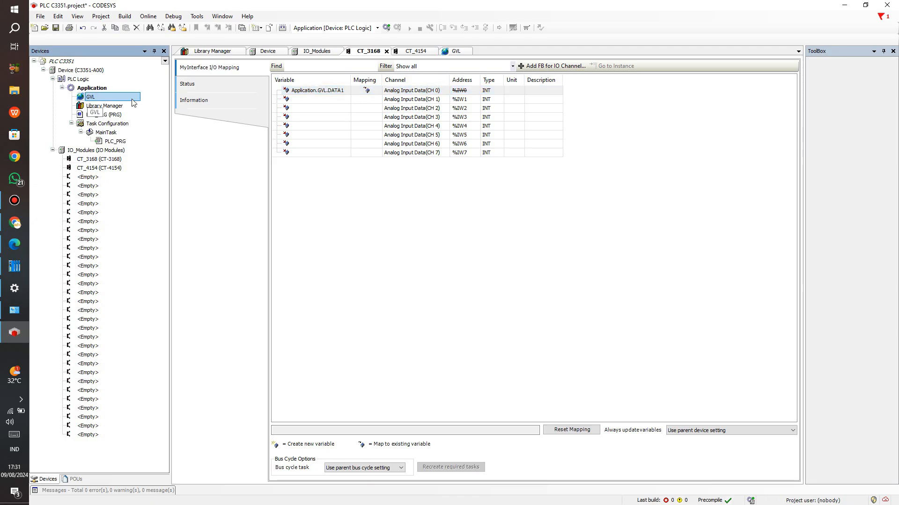
click(315, 93)
click(316, 92)
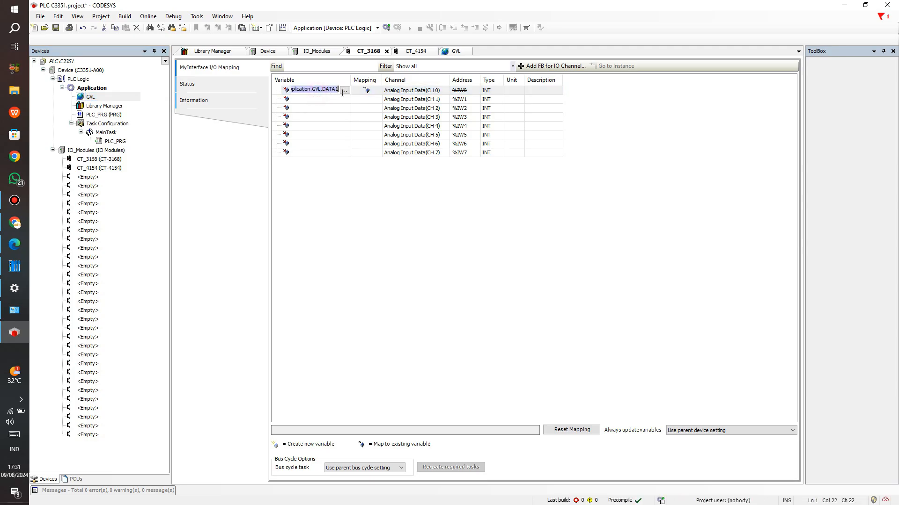
key(Delete)
click(342, 99)
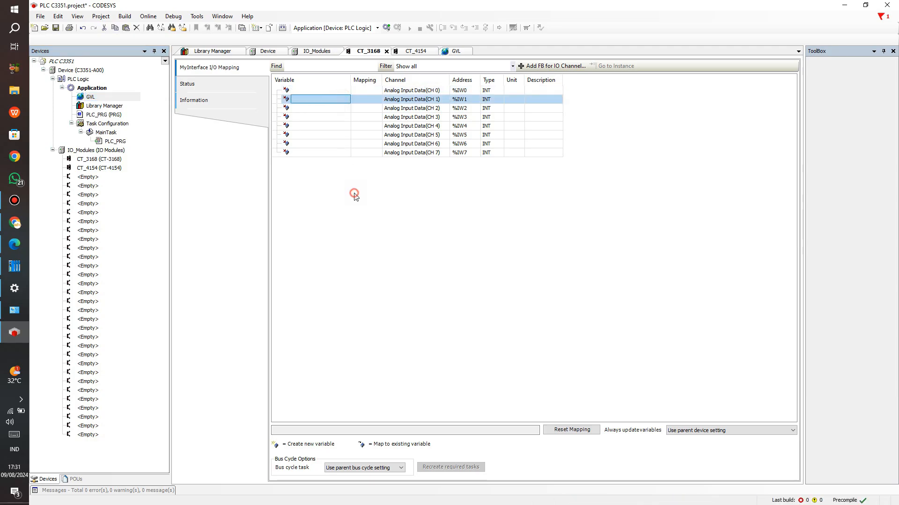
Switch to the manual in the browser and read page 73 on activating the device connection and running the program.
click(15, 244)
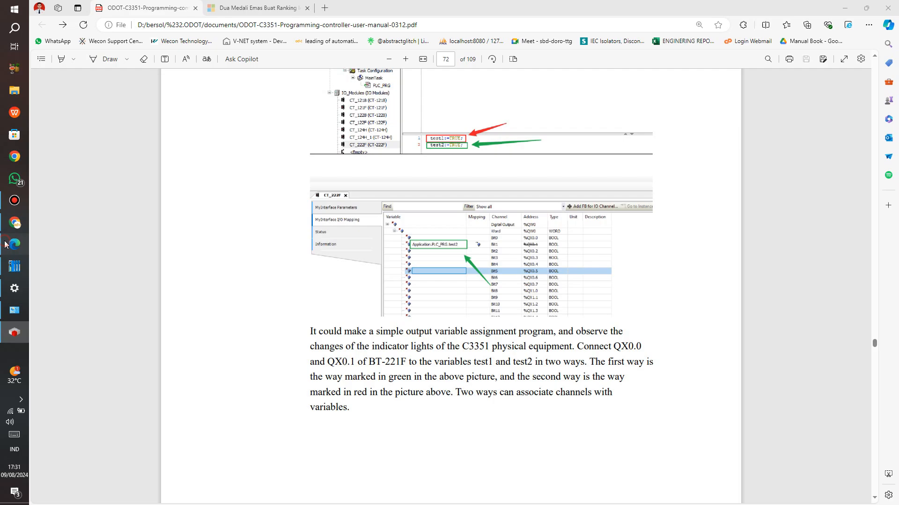
scroll(389, 280, down, 10)
scroll(389, 283, down, 2)
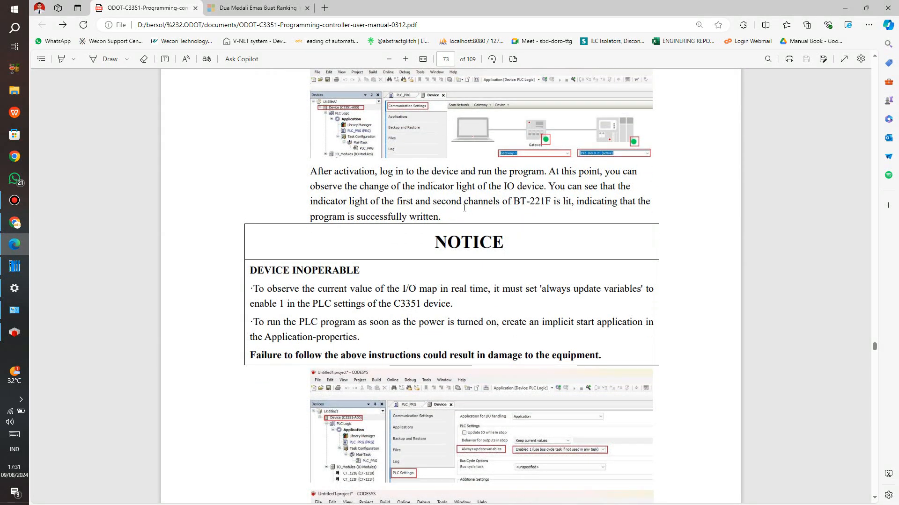
scroll(486, 207, down, 1)
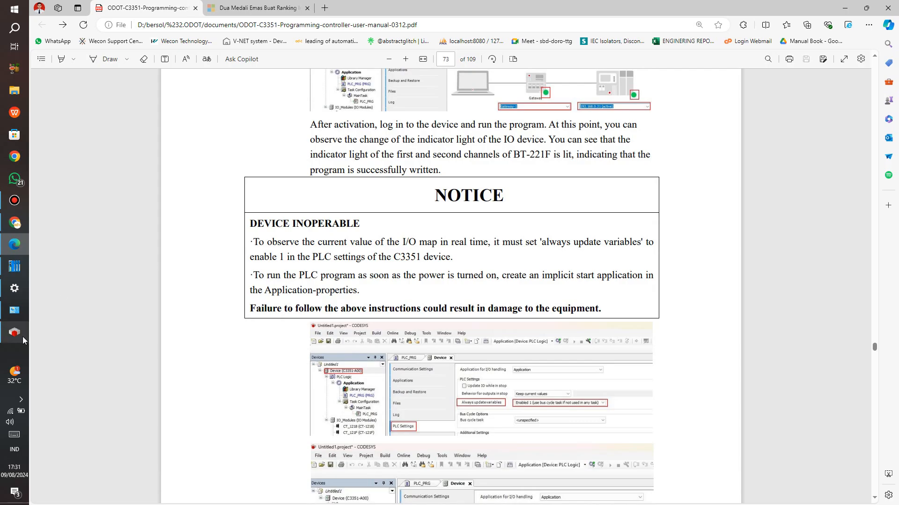
Switch to CODESYS, set the Device's communication address to 192.168.110.15 and make it the active path, checking the gateway's run state in between.
click(13, 331)
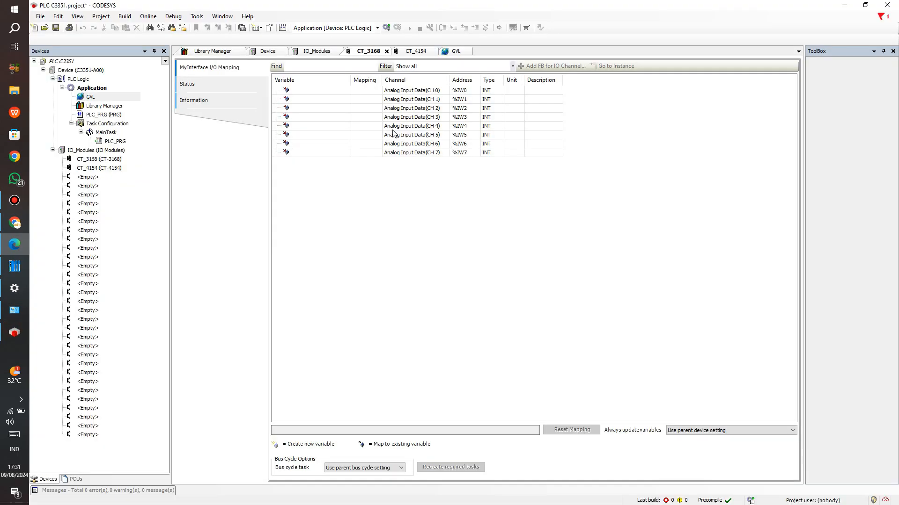
double_click(80, 72)
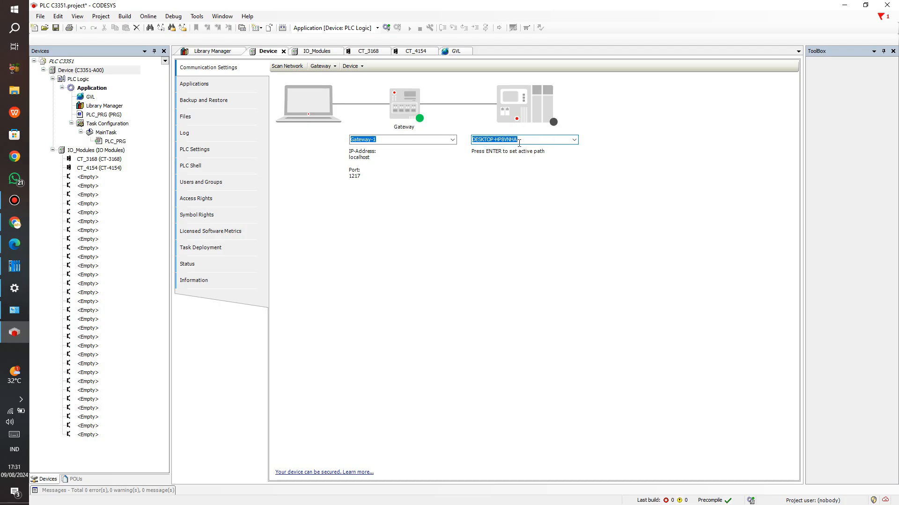
text(192.168.110.15)
click(7, 263)
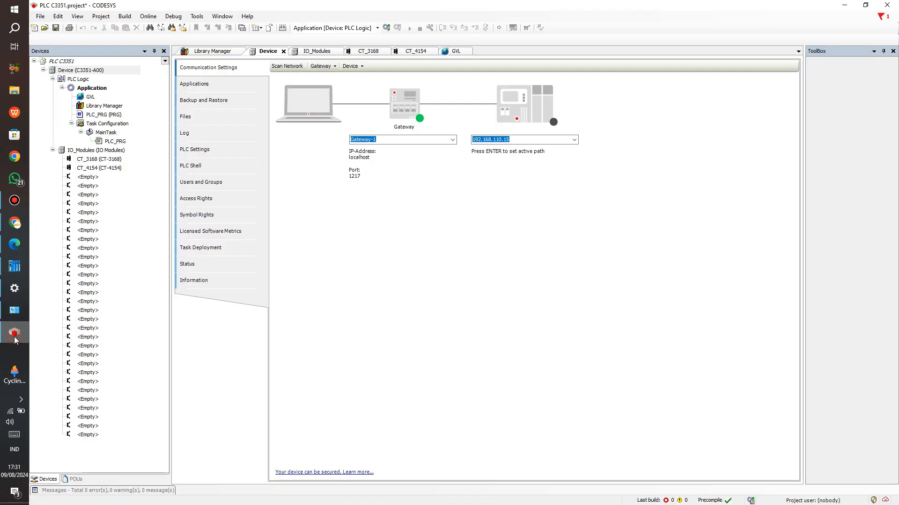
click(14, 333)
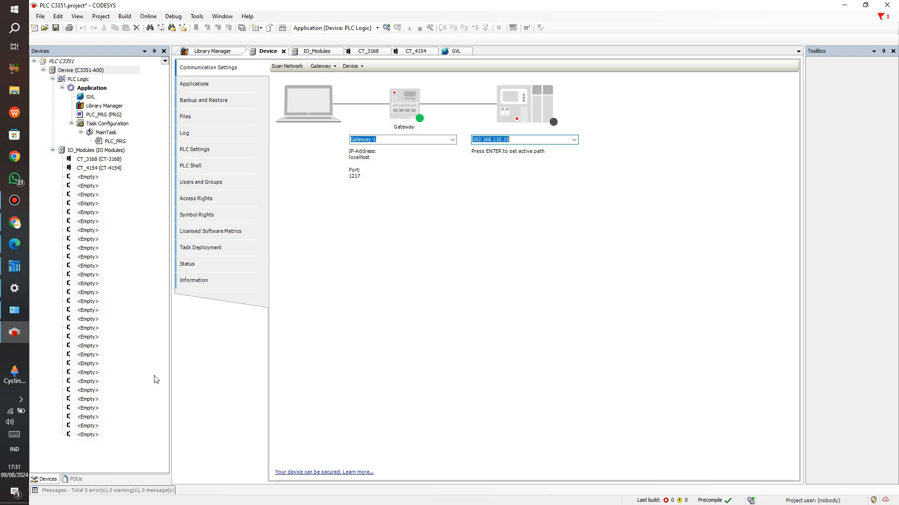
click(21, 399)
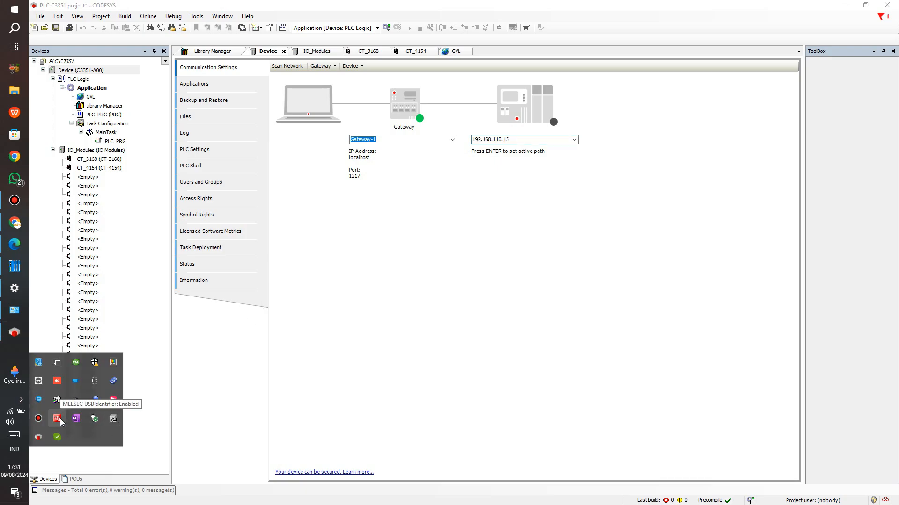
right_click(39, 440)
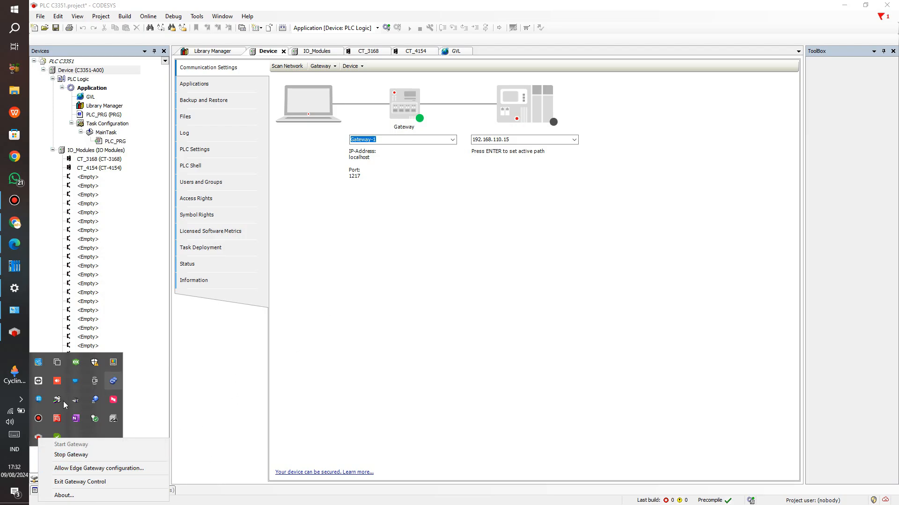
click(388, 248)
click(528, 139)
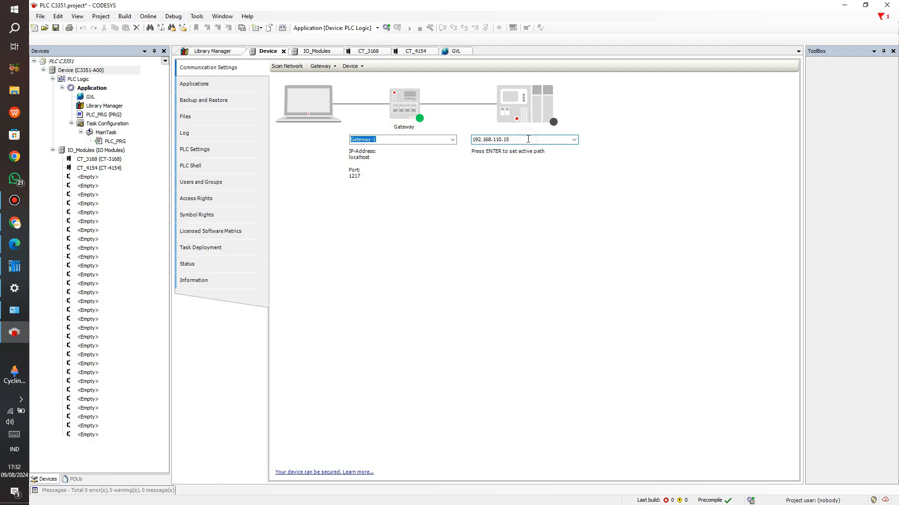
key(Return)
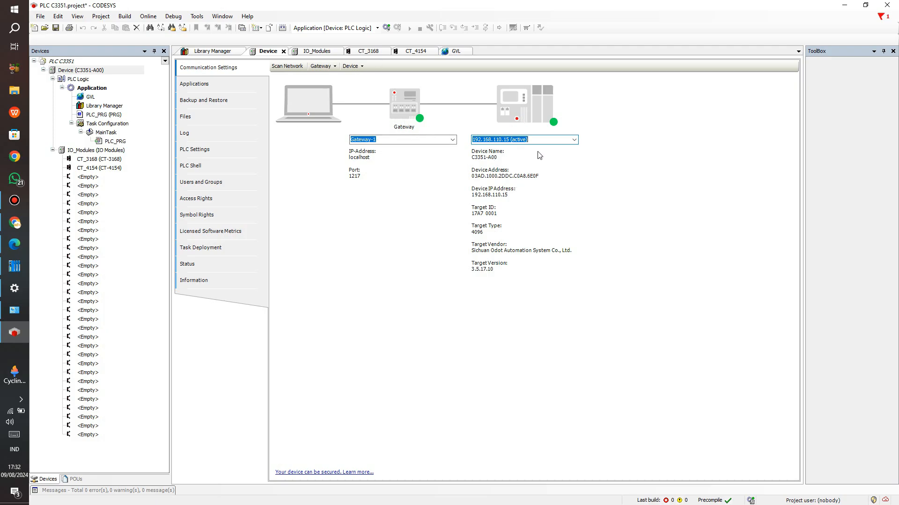
Switch to the manual and read pages 73 and 74 on the always-update-variables setting and the Application's boot options.
click(15, 243)
scroll(453, 314, down, 3)
scroll(453, 315, down, 2)
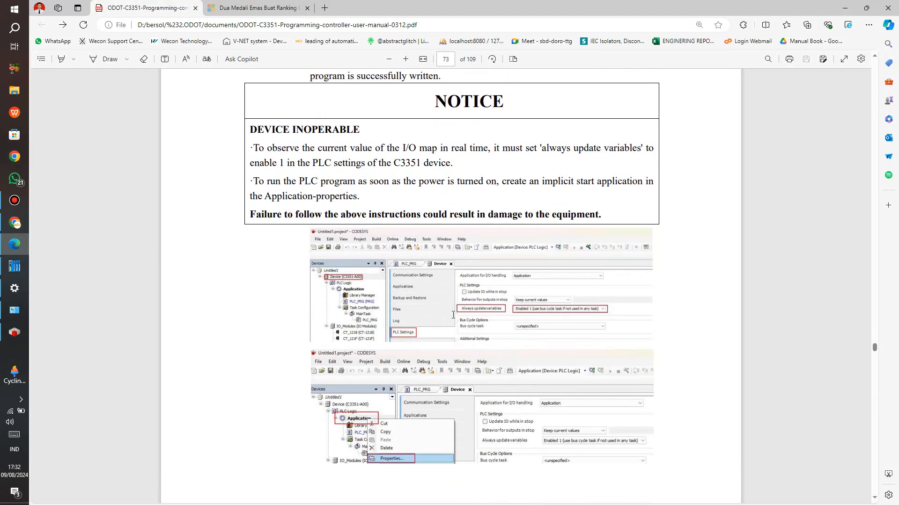
scroll(449, 315, up, 3)
scroll(444, 317, down, 3)
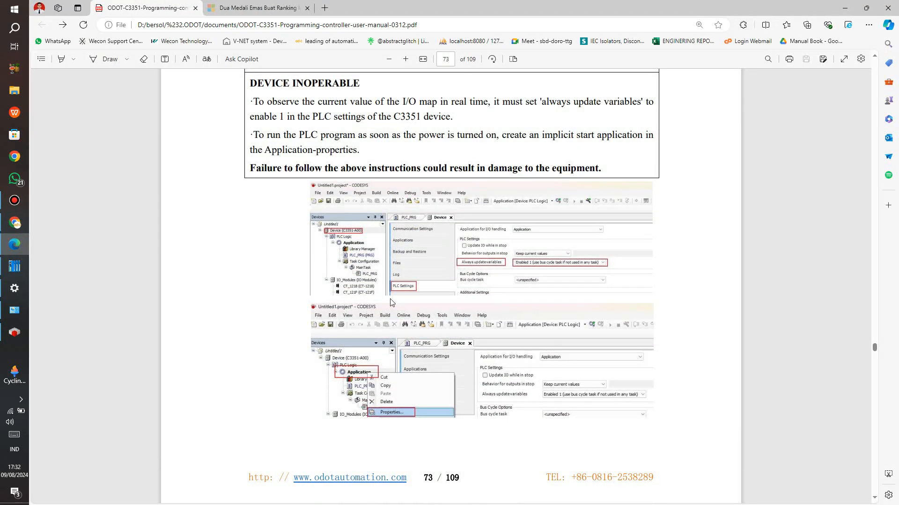
scroll(374, 225, down, 1)
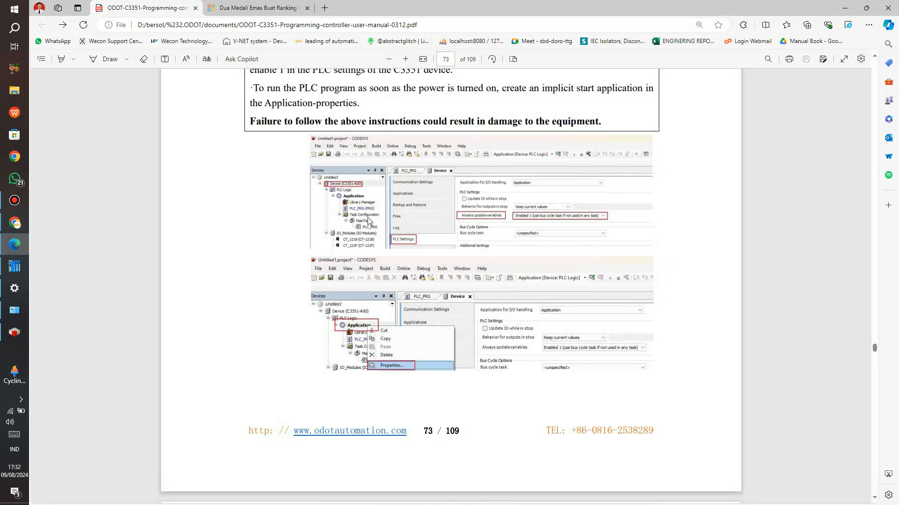
scroll(348, 225, down, 1)
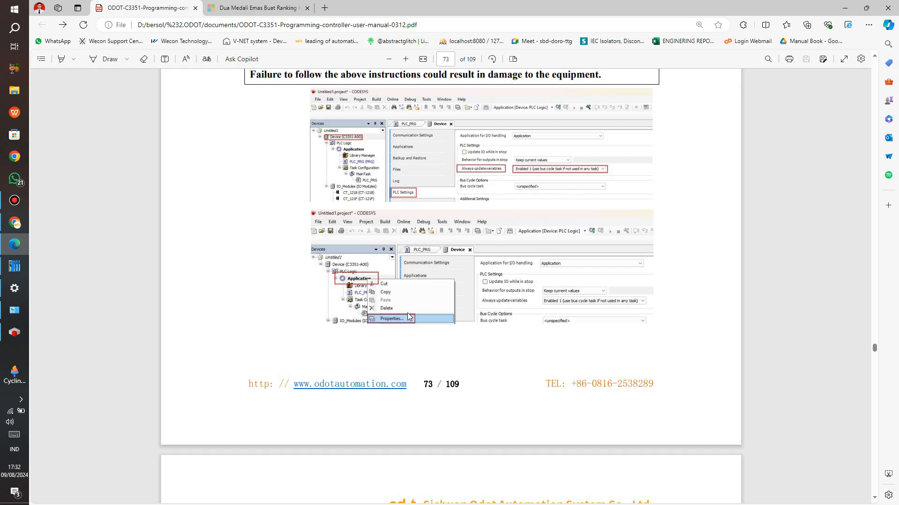
scroll(466, 235, down, 5)
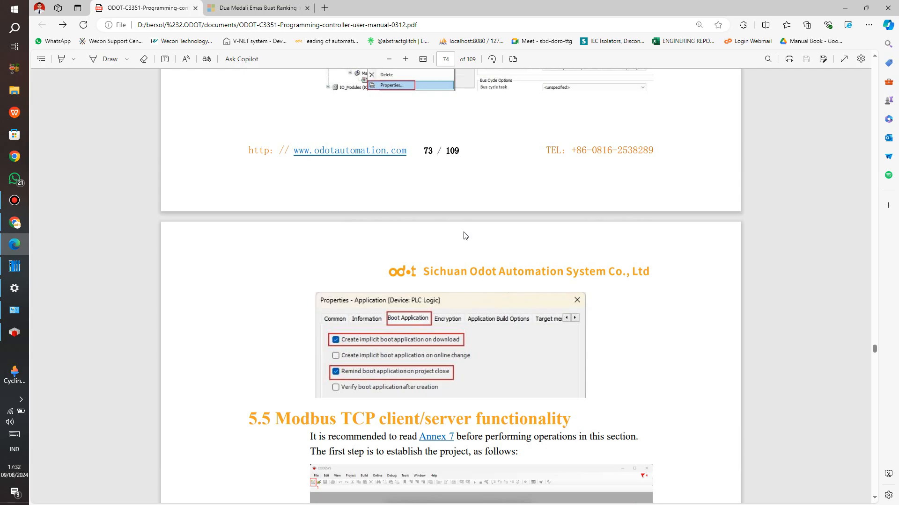
scroll(477, 220, up, 2)
scroll(410, 221, down, 2)
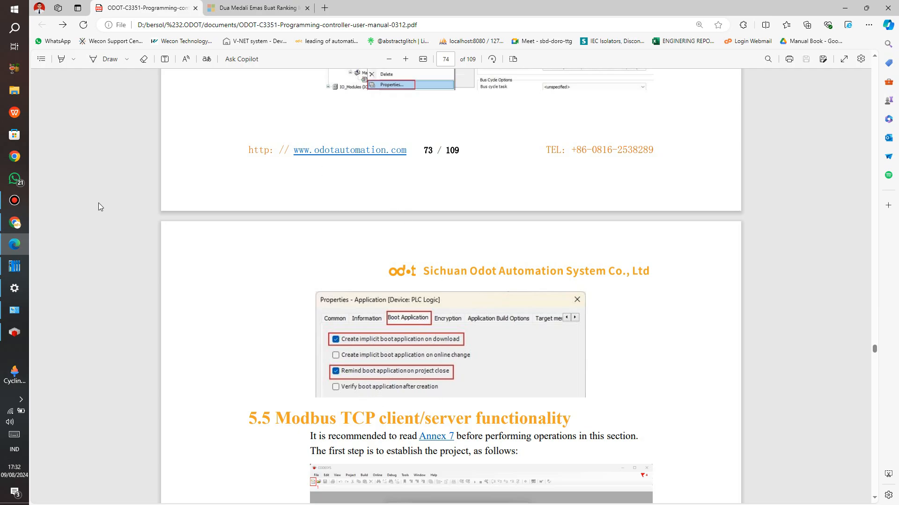
scroll(412, 234, up, 8)
scroll(533, 300, down, 3)
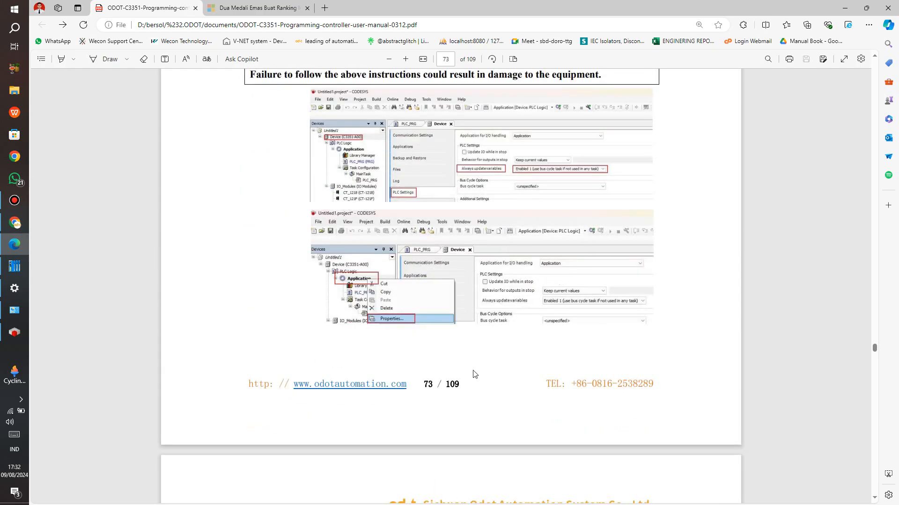
scroll(476, 305, down, 4)
scroll(476, 305, up, 2)
scroll(175, 327, down, 2)
Switch to CODESYS and set Always update variables in the Device's PLC settings to Enabled 1 (use bus cycle task if not used in any task).
click(14, 332)
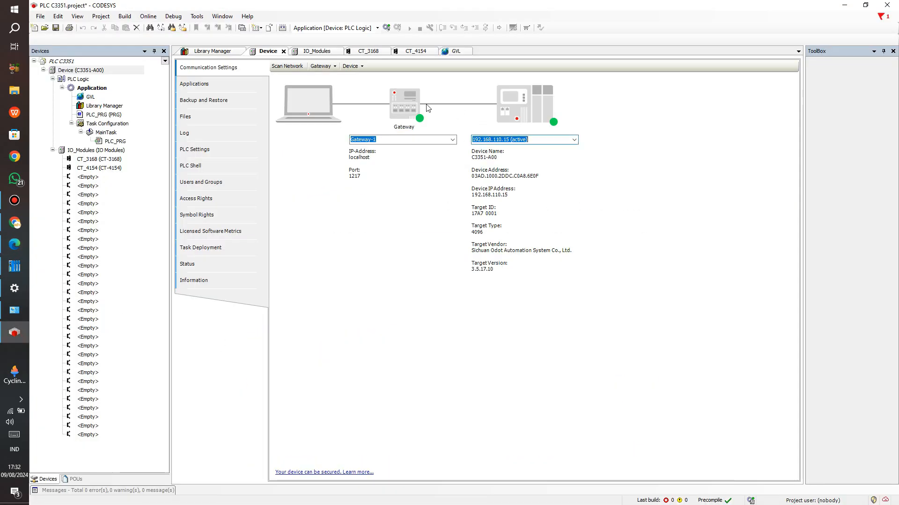
click(94, 91)
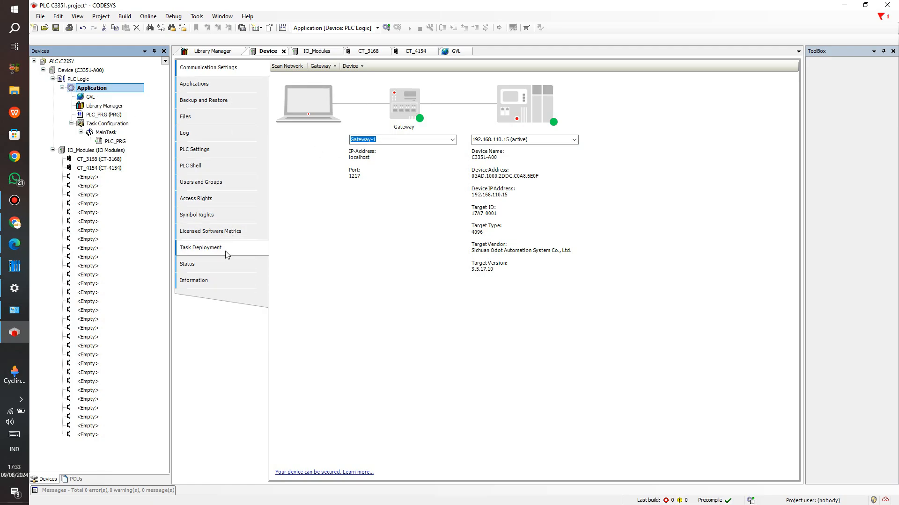
click(217, 153)
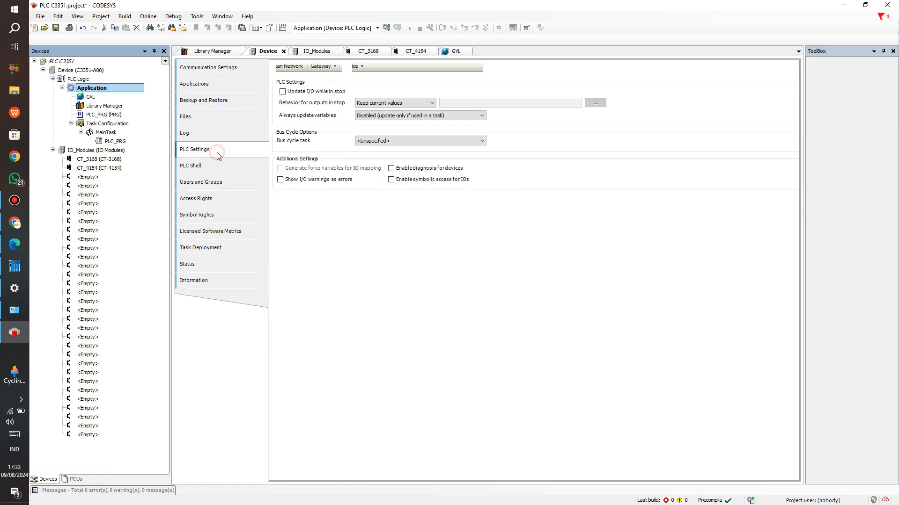
click(386, 117)
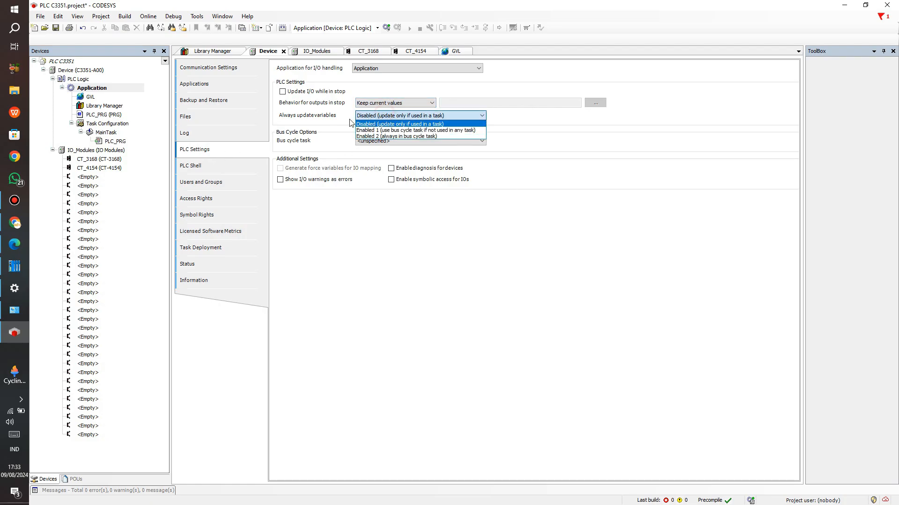
click(365, 131)
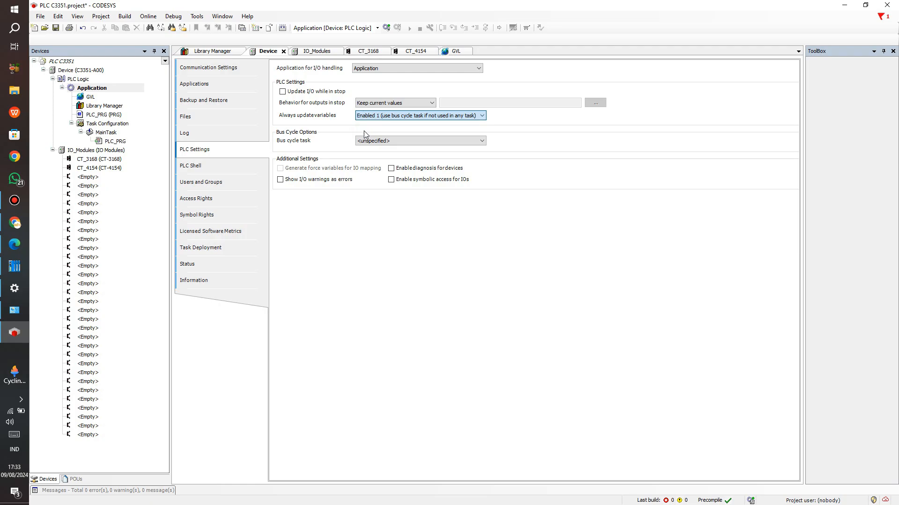
click(491, 293)
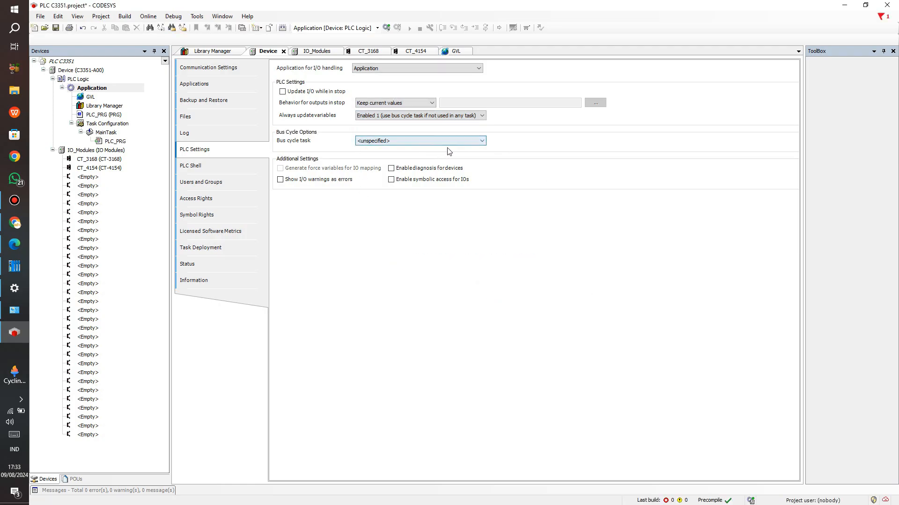
After checking the manual, enable Create implicit boot application on download and Remind boot application on project close for the Application in CODESYS.
click(13, 243)
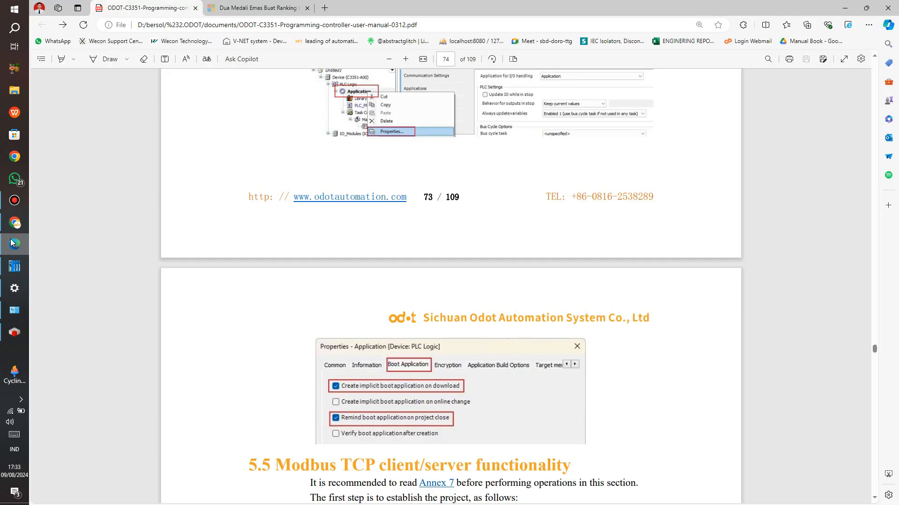
scroll(564, 170, up, 1)
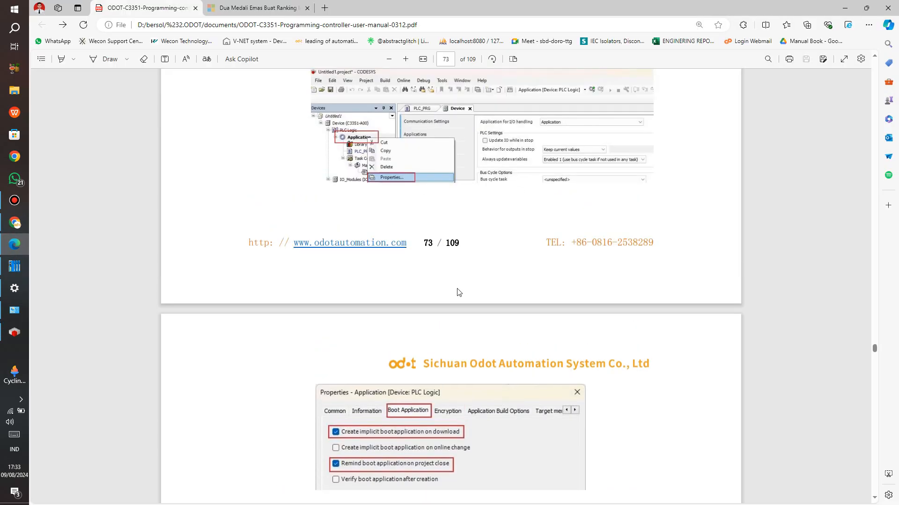
scroll(480, 279, down, 2)
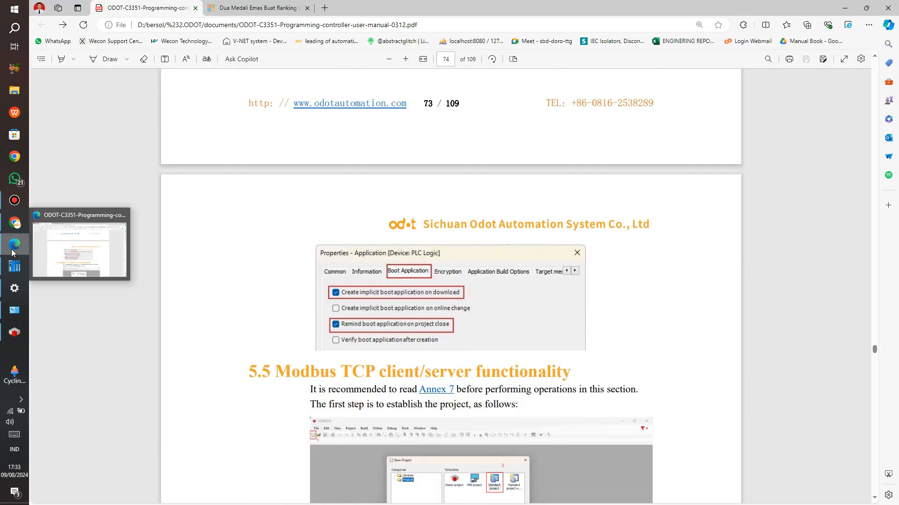
click(14, 332)
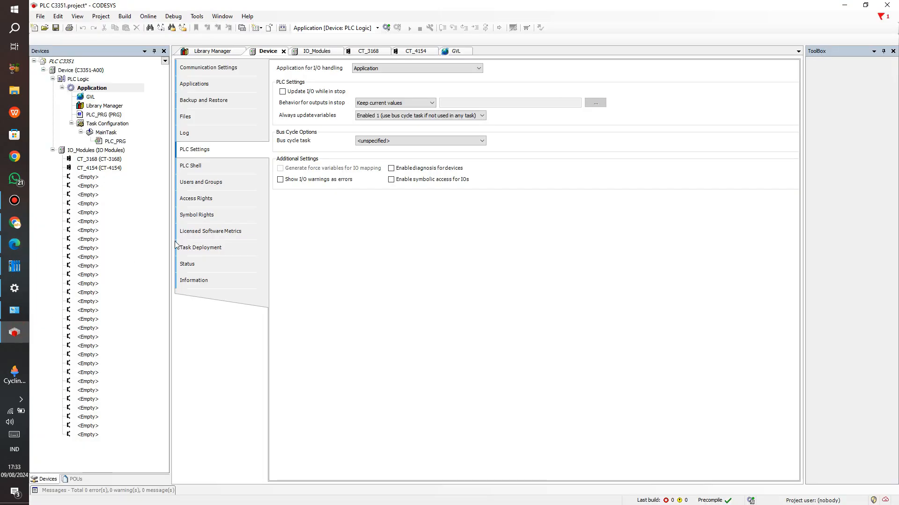
right_click(95, 88)
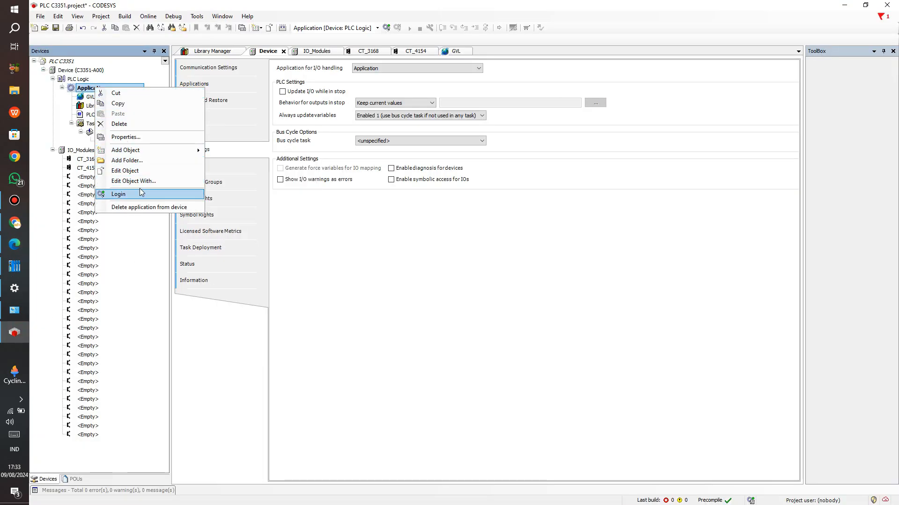
click(126, 137)
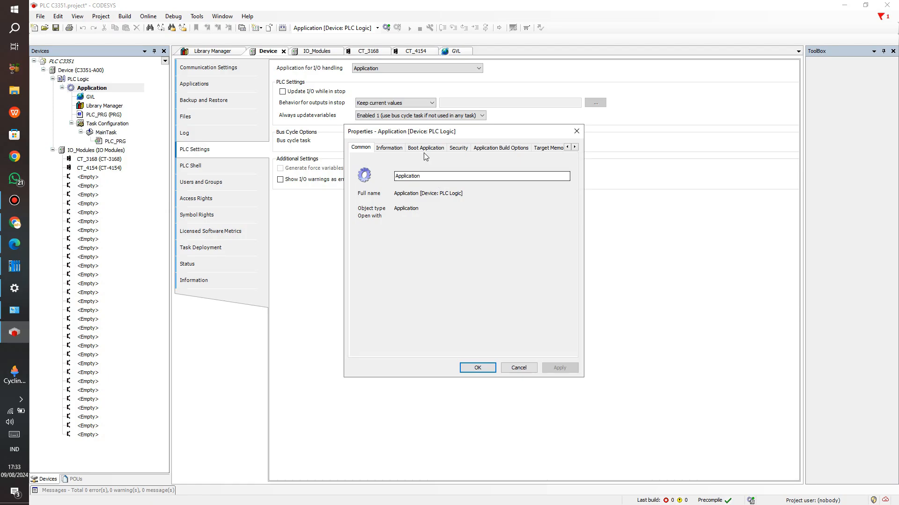
click(423, 149)
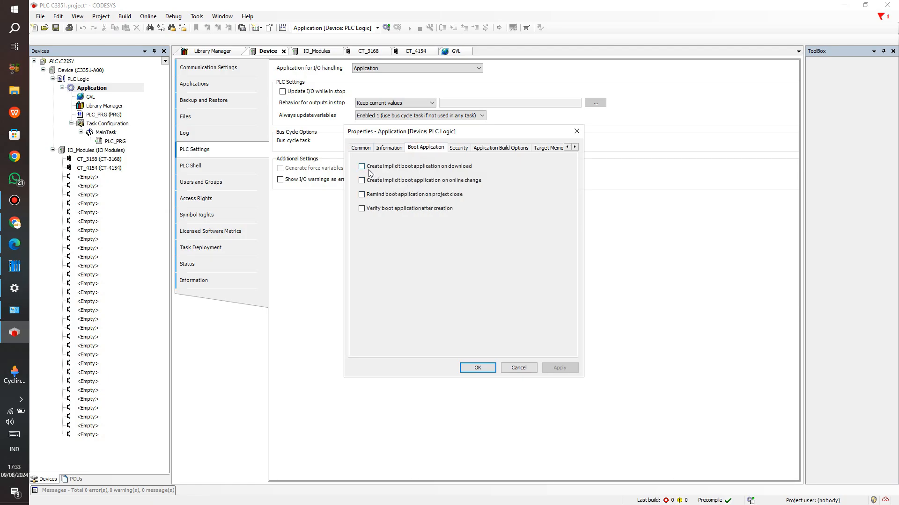
click(362, 166)
click(372, 195)
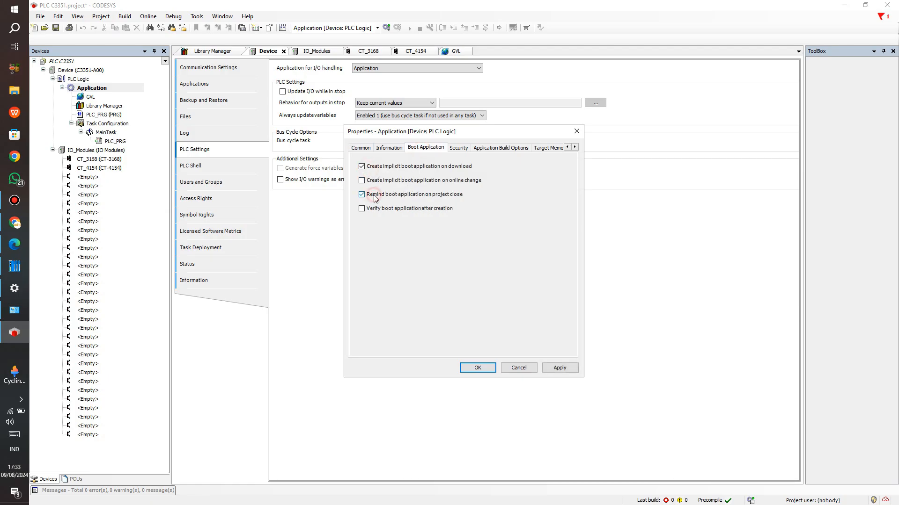
click(556, 369)
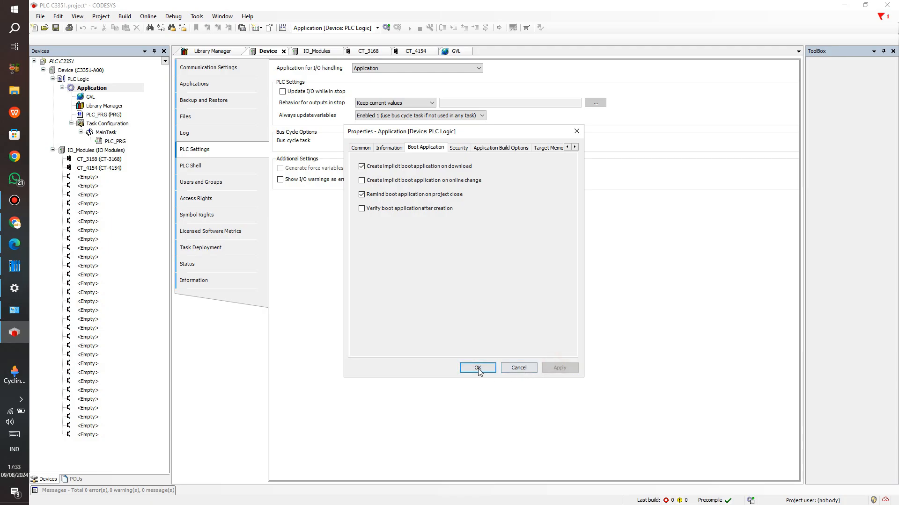
click(477, 368)
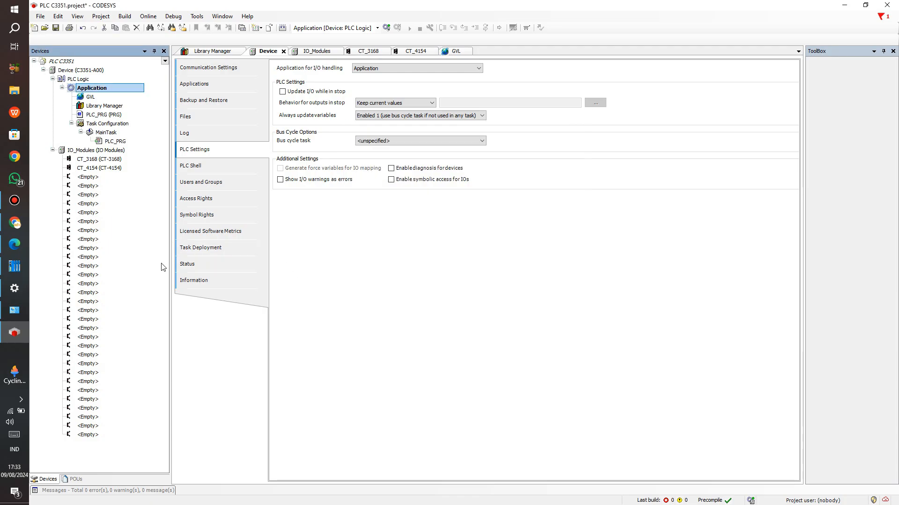
Switch to the manual to review pages 73 and 74, and switch to IO Config to check the C3351-A00 configuration parameters.
click(14, 244)
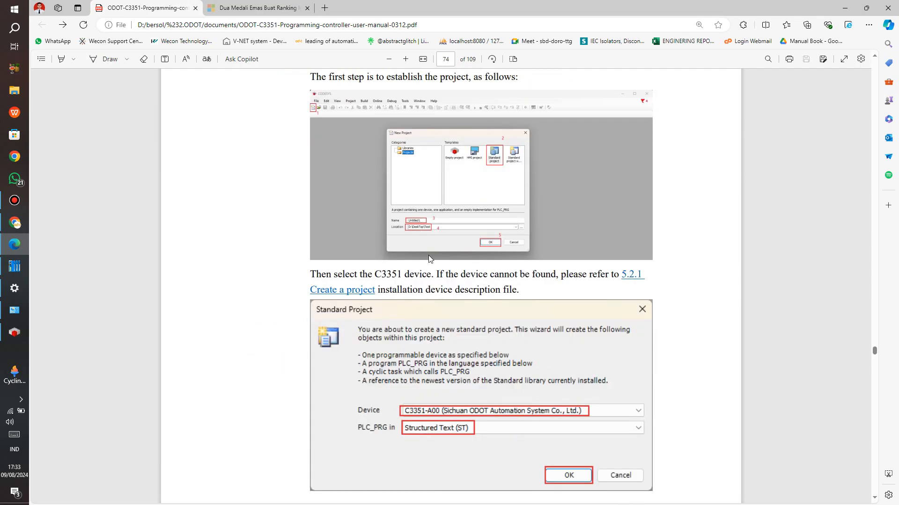
scroll(428, 257, down, 10)
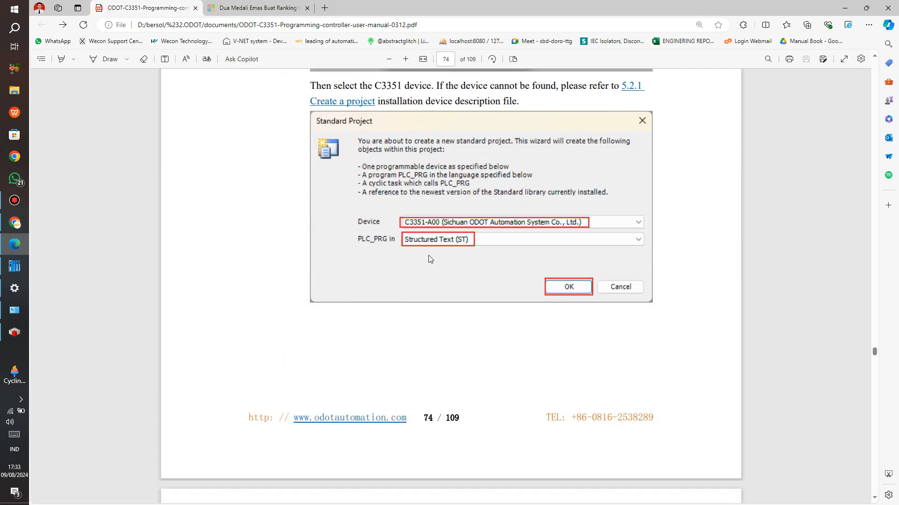
scroll(431, 258, up, 15)
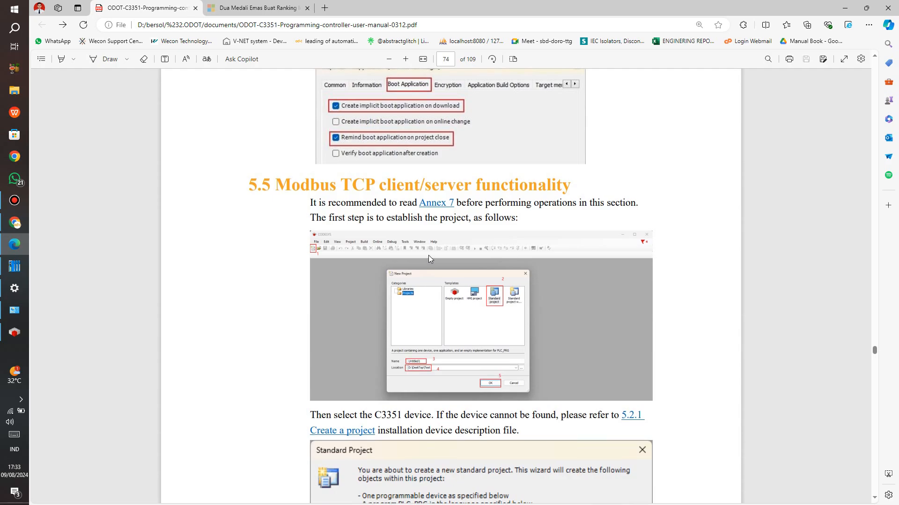
scroll(429, 254, down, 5)
scroll(429, 262, up, 7)
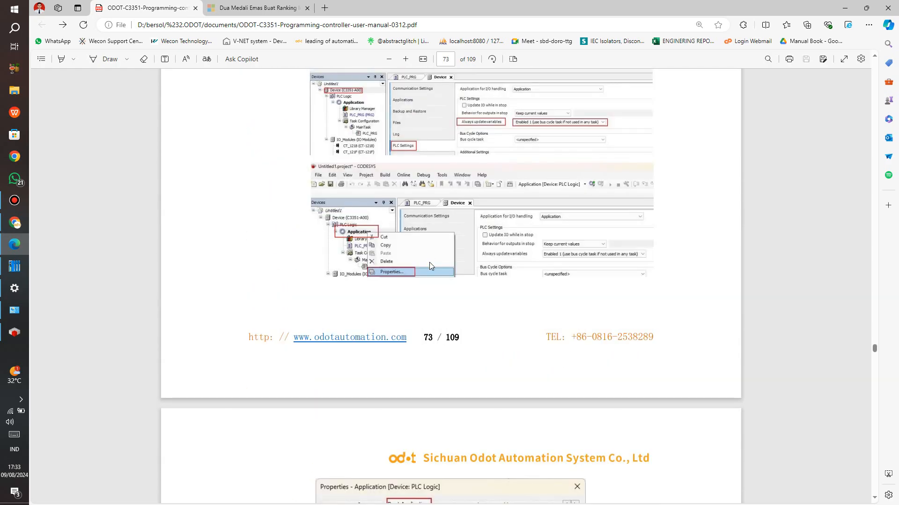
click(14, 269)
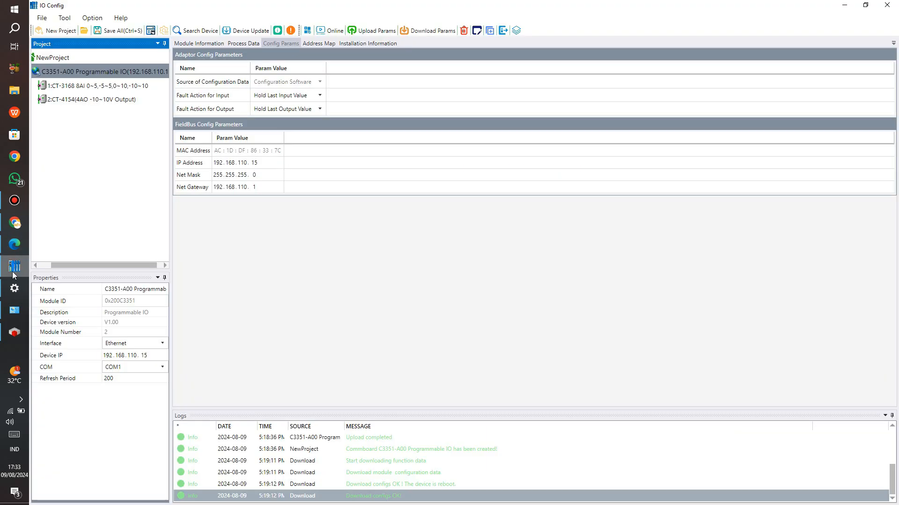
Switch to CODESYS and declare the global variable AO_CH0 as INT below DATA1 in the GVL.
click(14, 333)
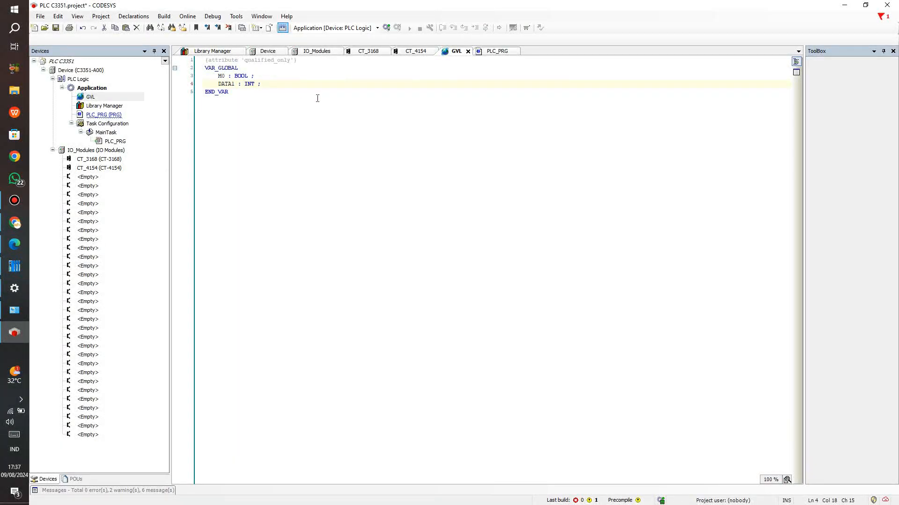
key(Return)
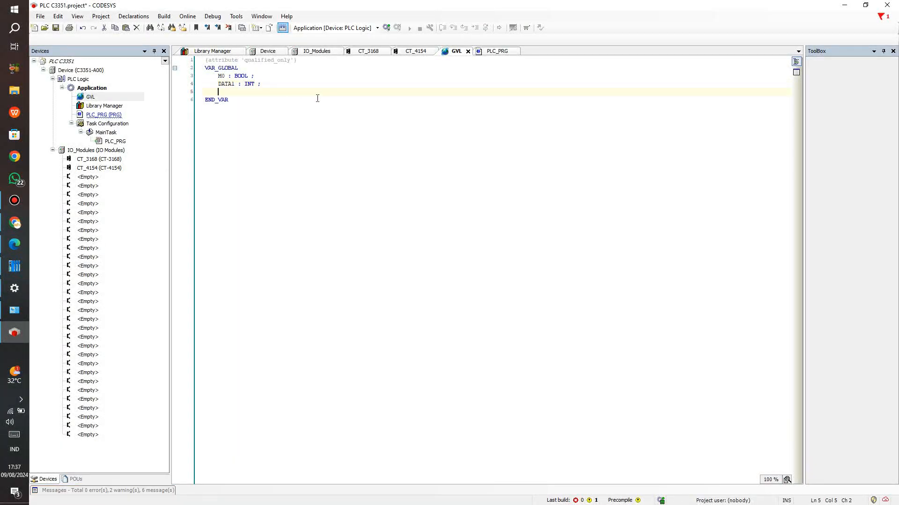
text(AO_cH)
text(CH0)
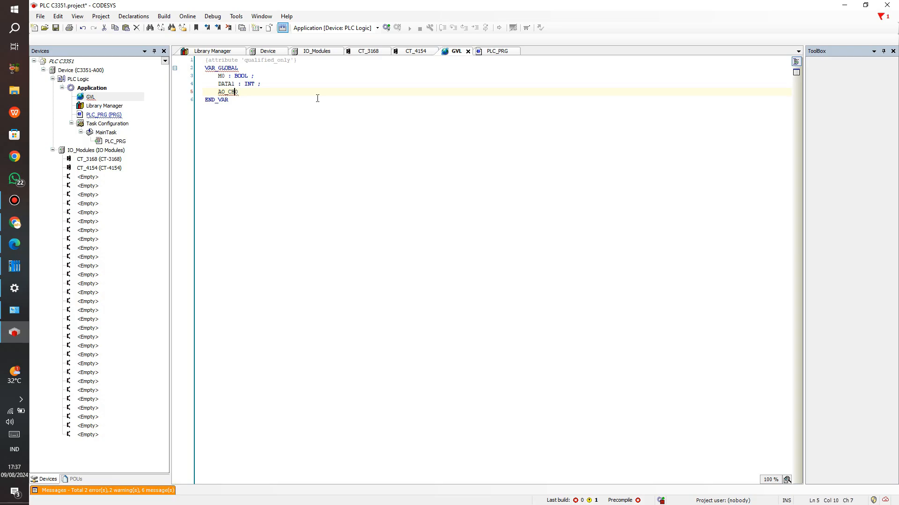
text( : INT ;)
key(Return)
key(BackSpace)
key(BackSpace)
Map Analog Output Data(CH 0) of CT_4154 to the existing variable Application.GVL.AO_CH0.
click(104, 168)
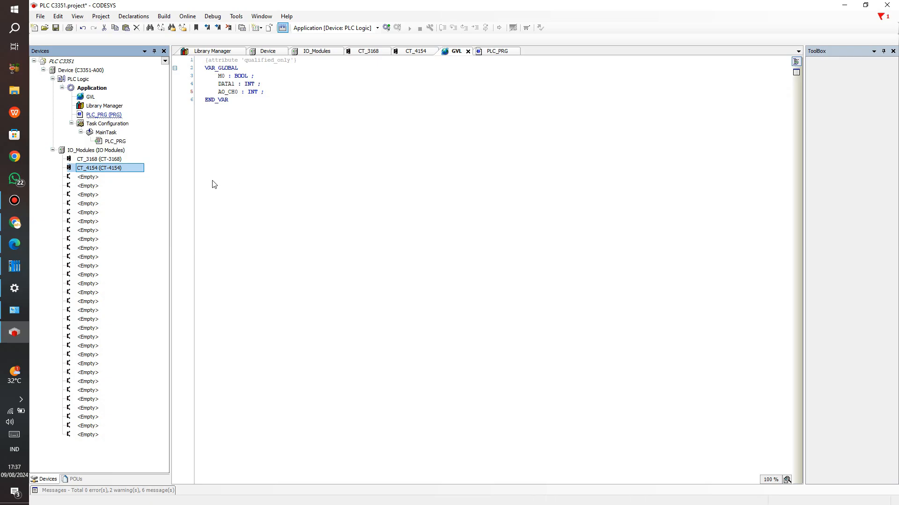
double_click(136, 170)
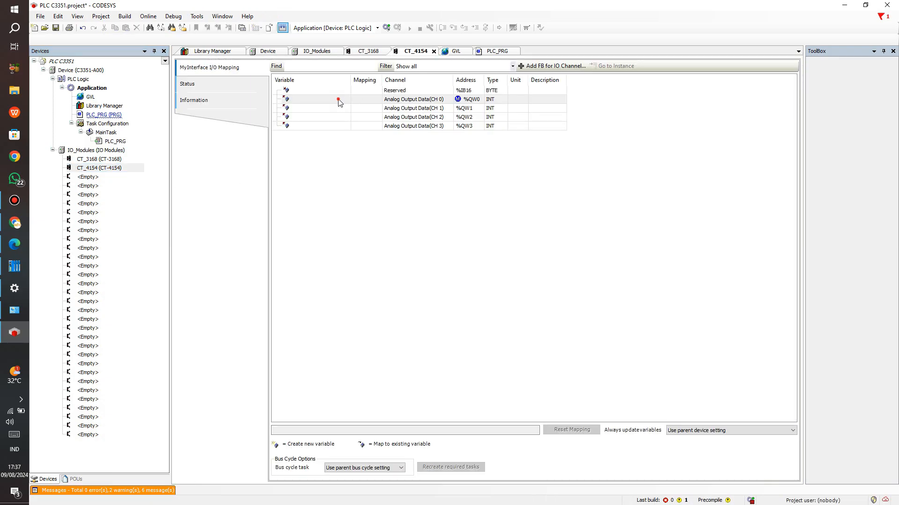
double_click(339, 100)
click(346, 98)
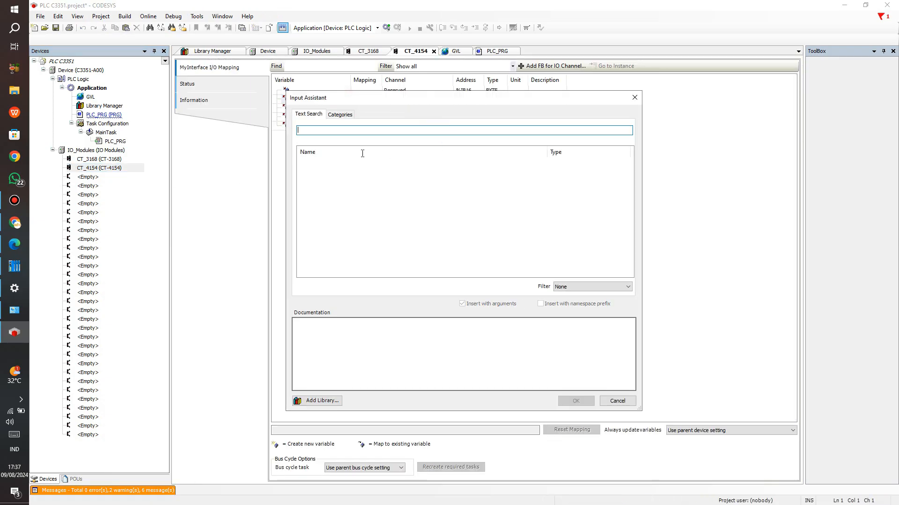
click(339, 114)
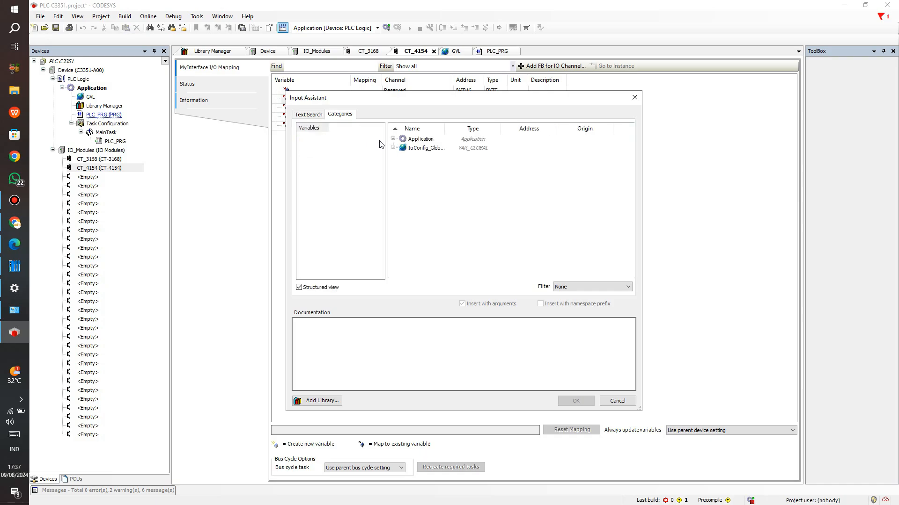
click(393, 139)
click(403, 148)
click(431, 158)
double_click(432, 157)
double_click(320, 125)
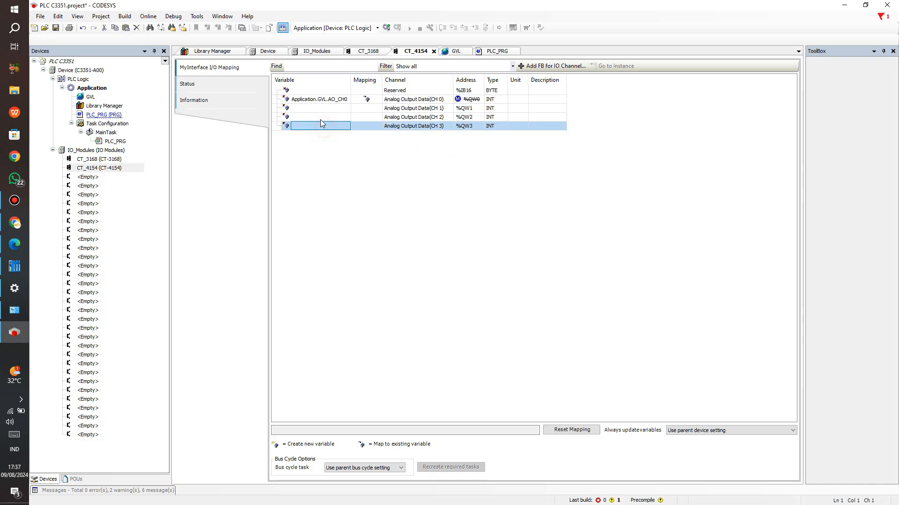
Replace the output of the MOVE block in PLC_PRG with GVL.AO_CH0.
double_click(113, 141)
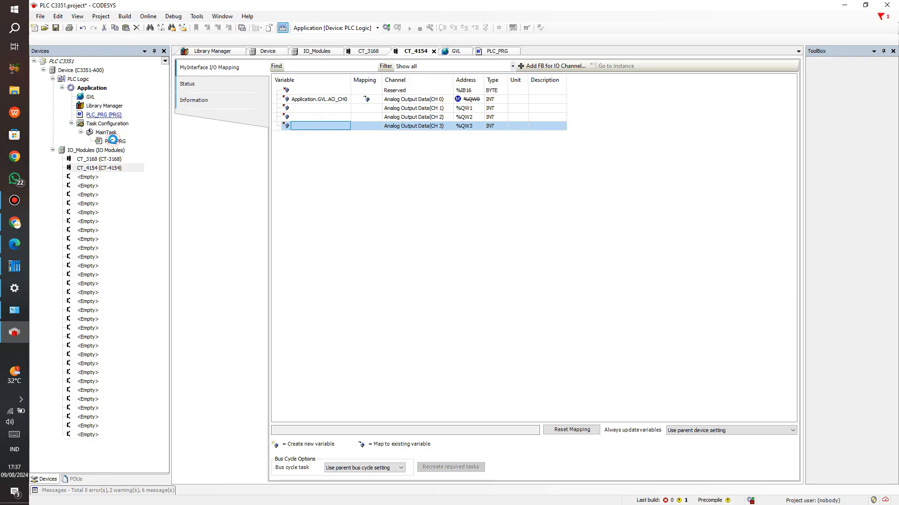
click(310, 216)
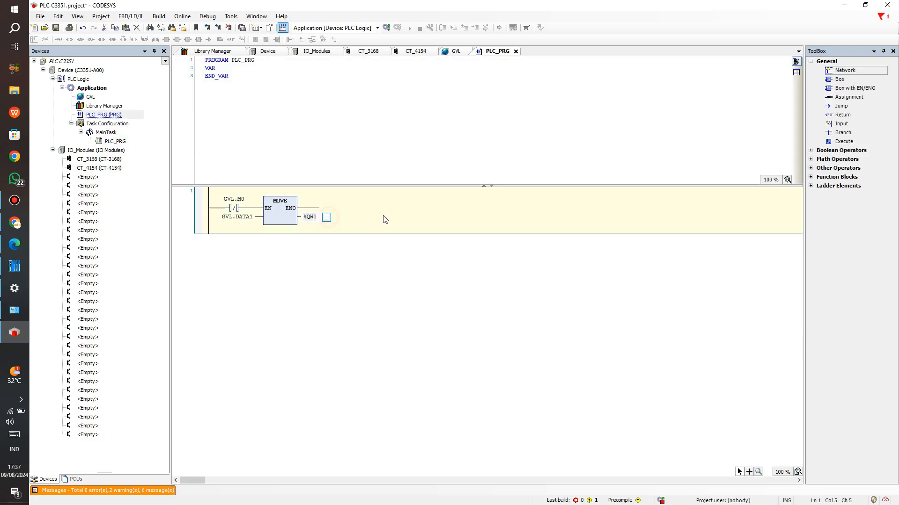
click(327, 219)
click(431, 157)
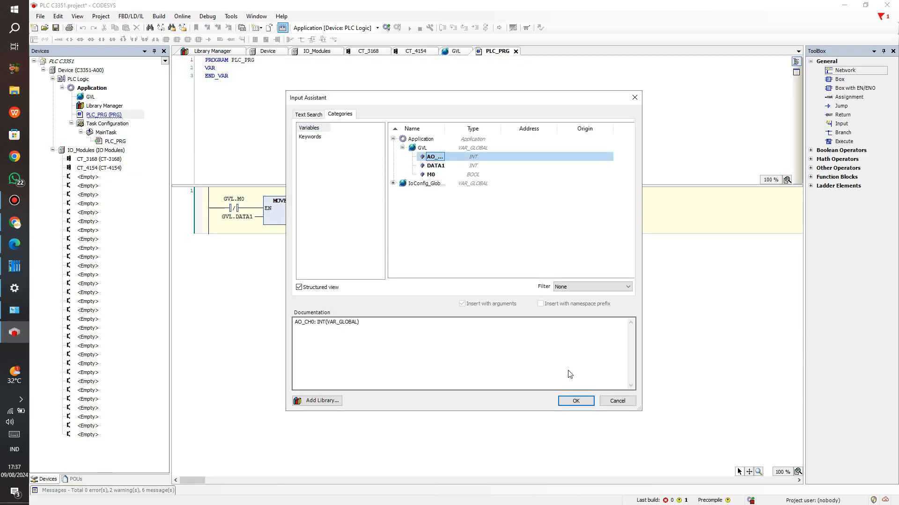
click(572, 401)
click(417, 239)
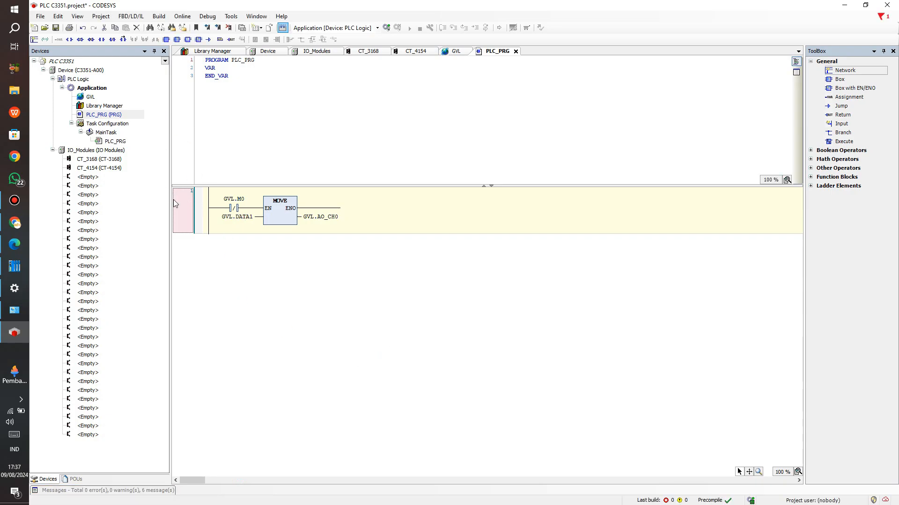
Examine the build messages and open the Library Manager to view the application's libraries.
click(133, 492)
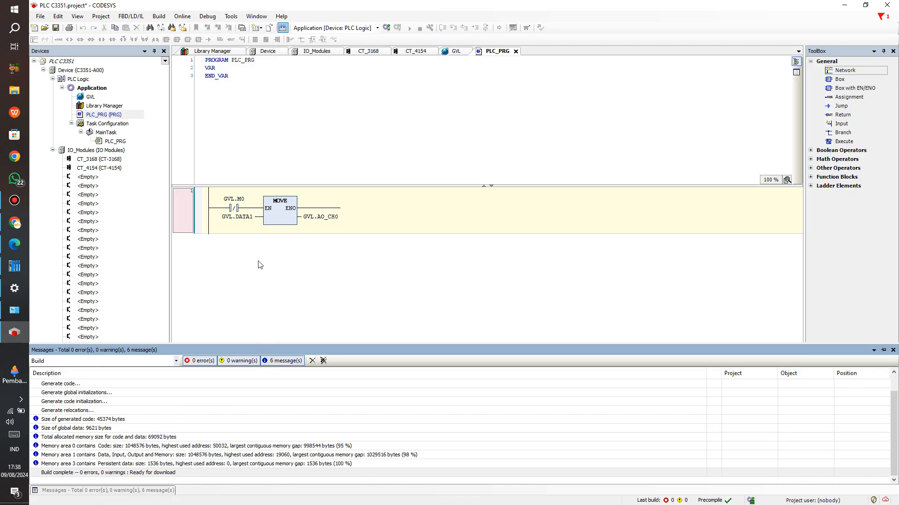
double_click(109, 107)
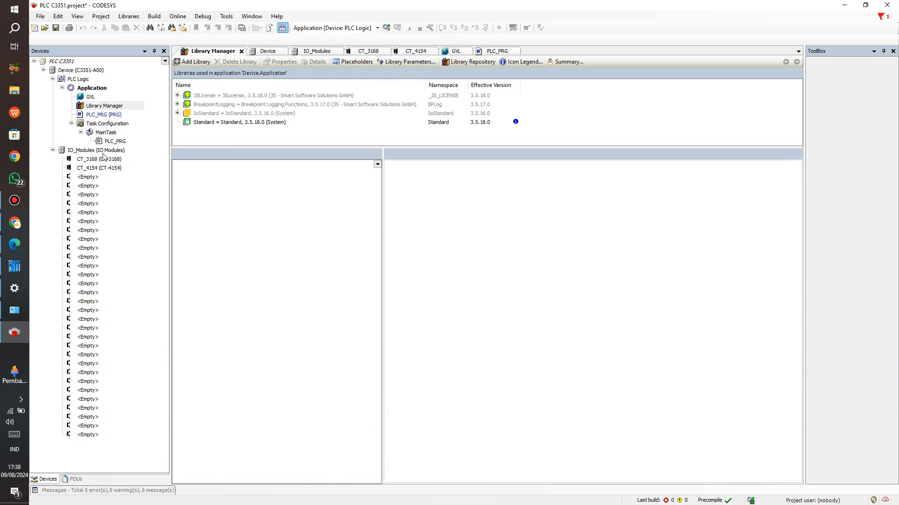
Open PLC_PRG, log in to the PLC with a download of the latest code, and start the application.
double_click(115, 141)
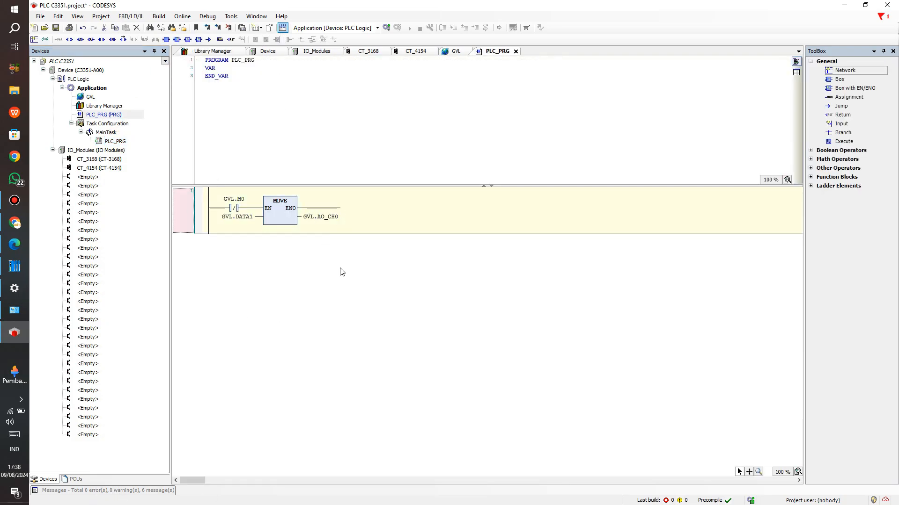
click(387, 29)
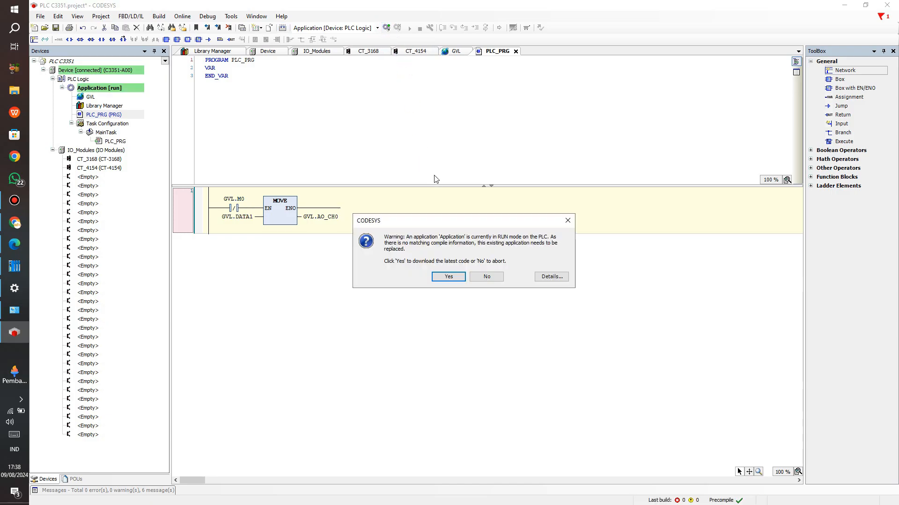
click(454, 278)
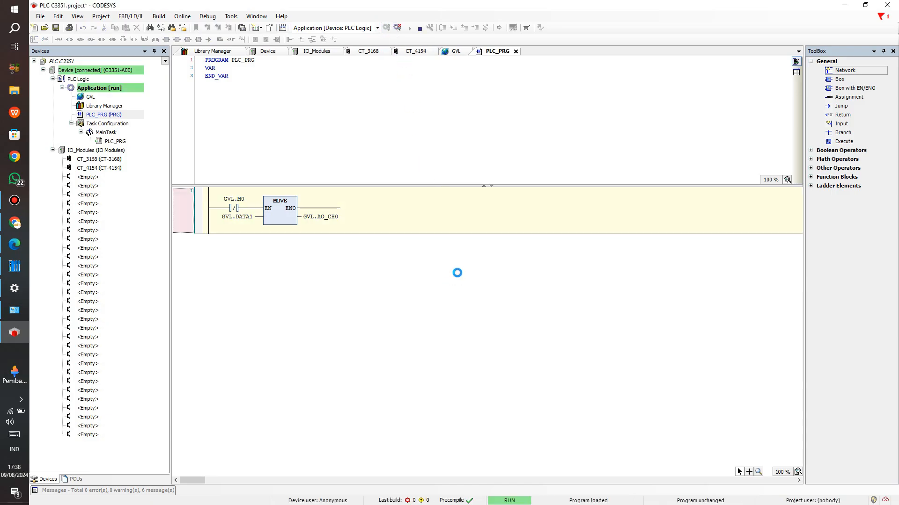
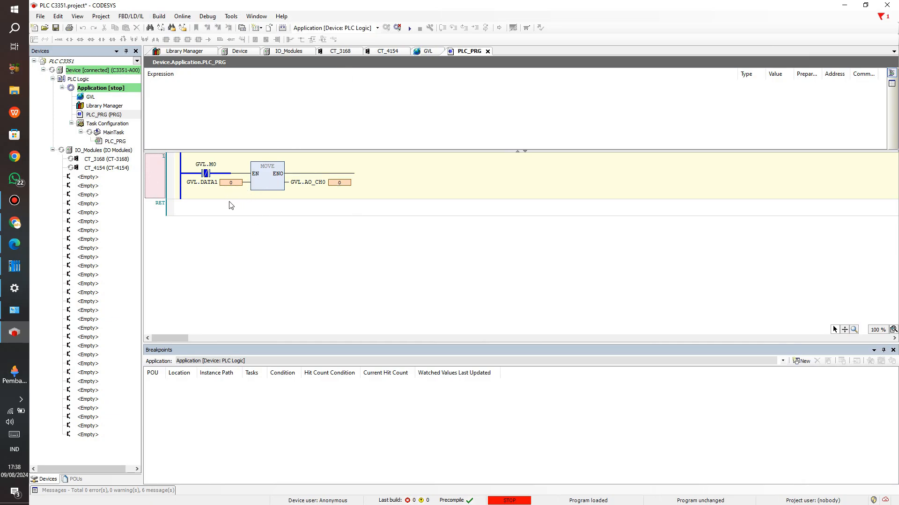
click(409, 29)
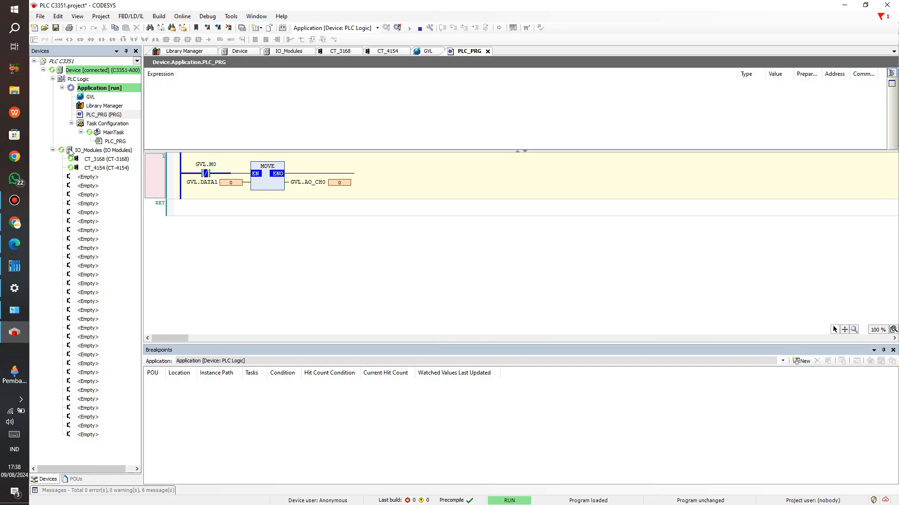
Examine the current value of Analog Output Data(CH 0) in the I/O mapping of CT_4154.
click(69, 151)
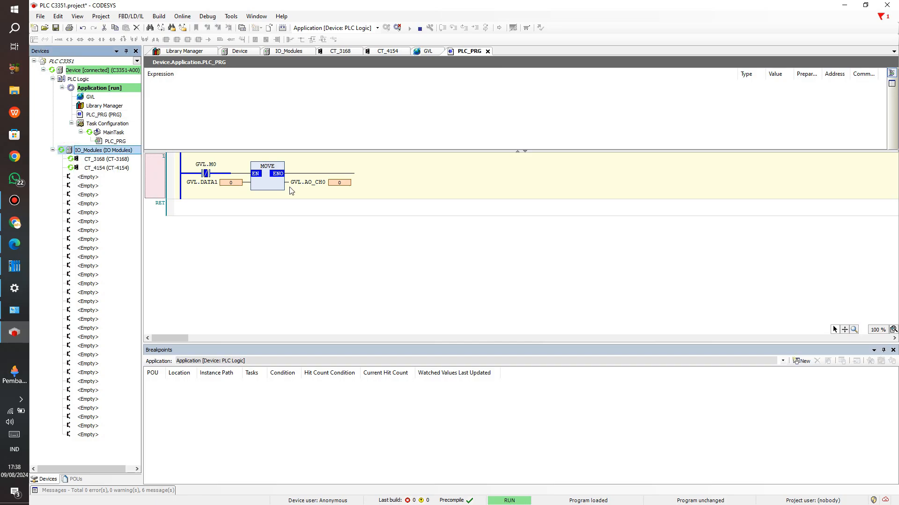
click(111, 171)
double_click(111, 172)
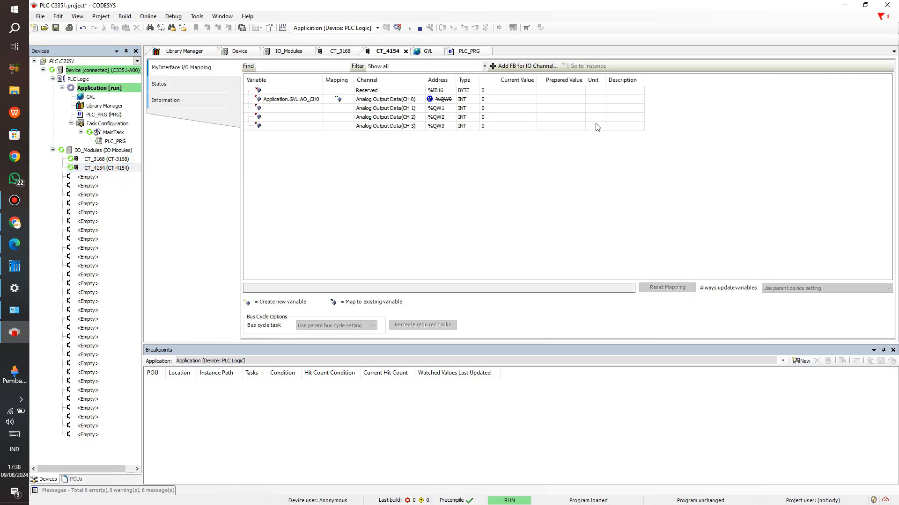
click(504, 92)
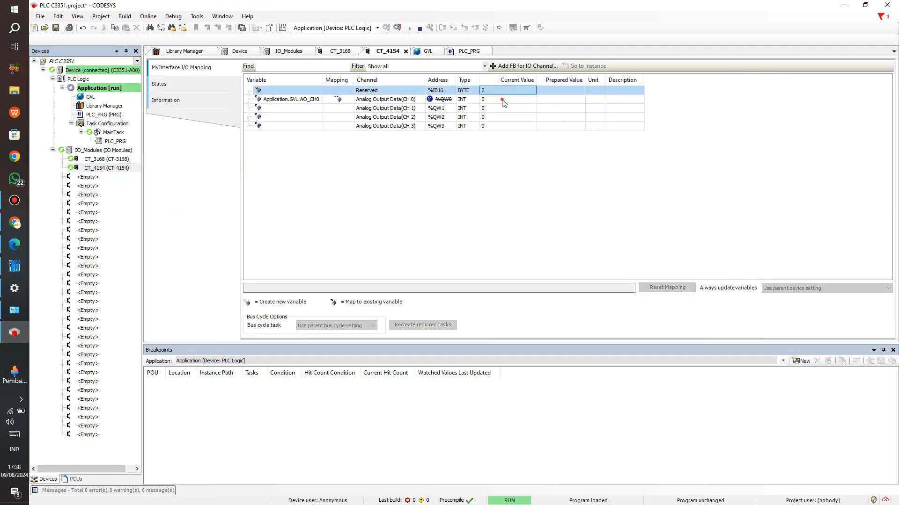
click(491, 99)
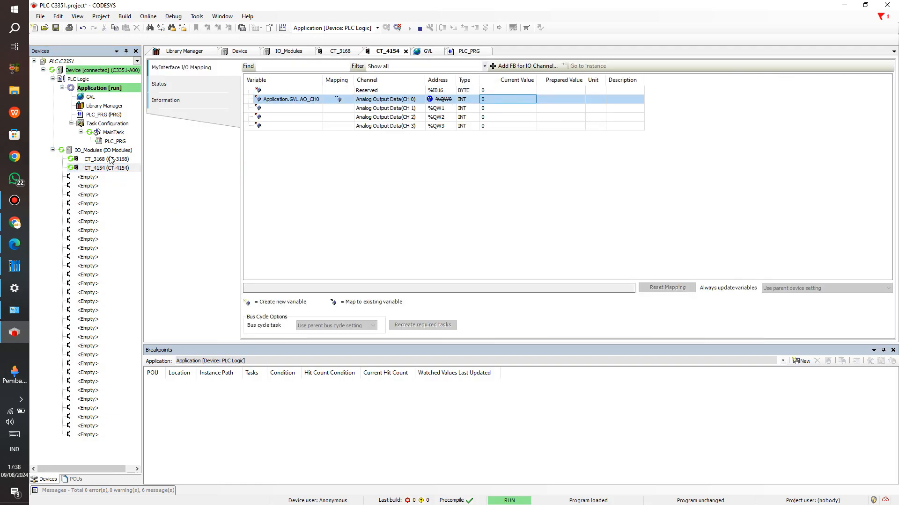
Write the value 1000 to GVL.DATA1 in PLC_PRG and check the mapped output channel of CT_4154.
click(111, 142)
double_click(111, 142)
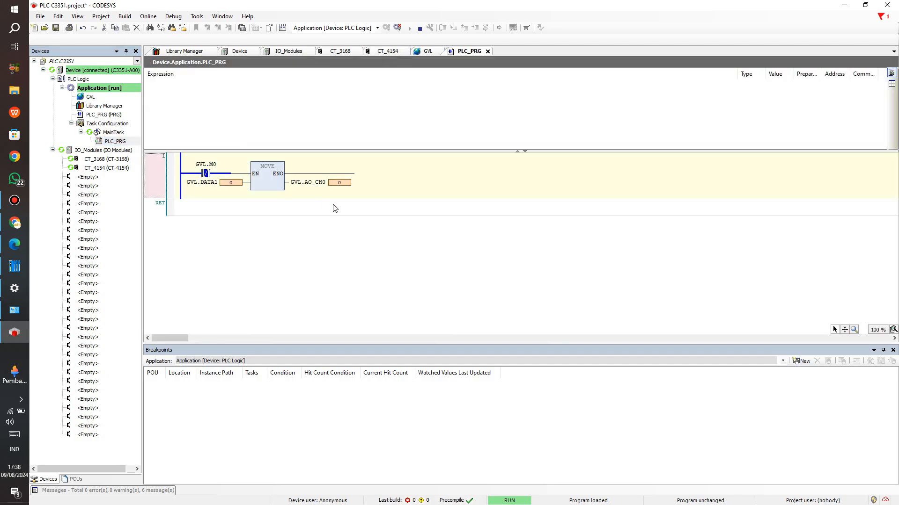
double_click(240, 185)
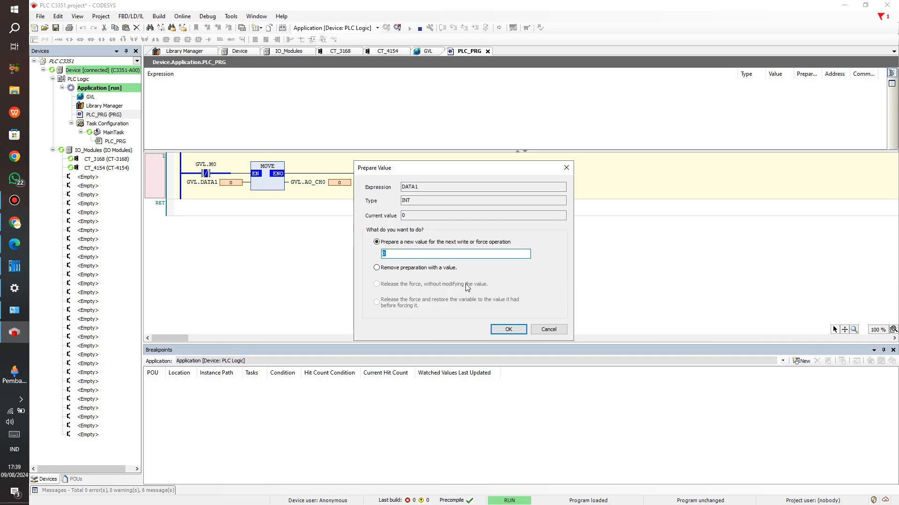
text(100)
key(Return)
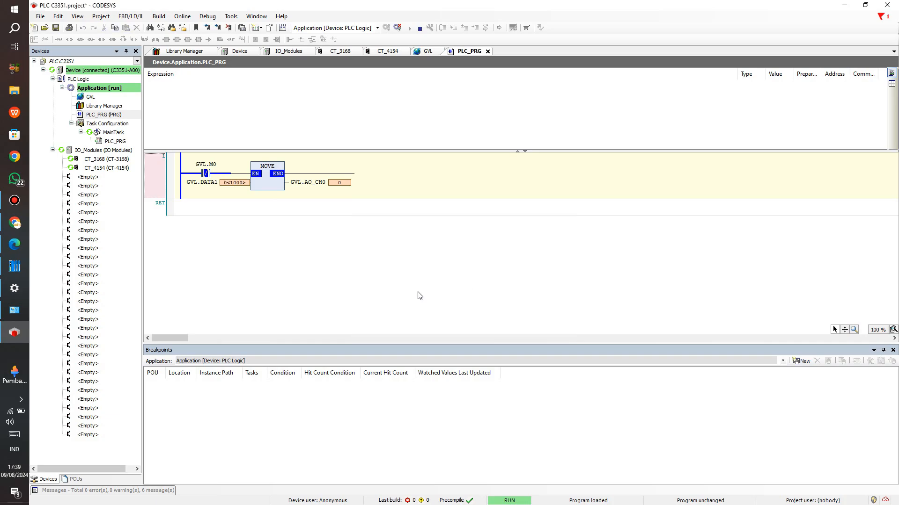
right_click(237, 183)
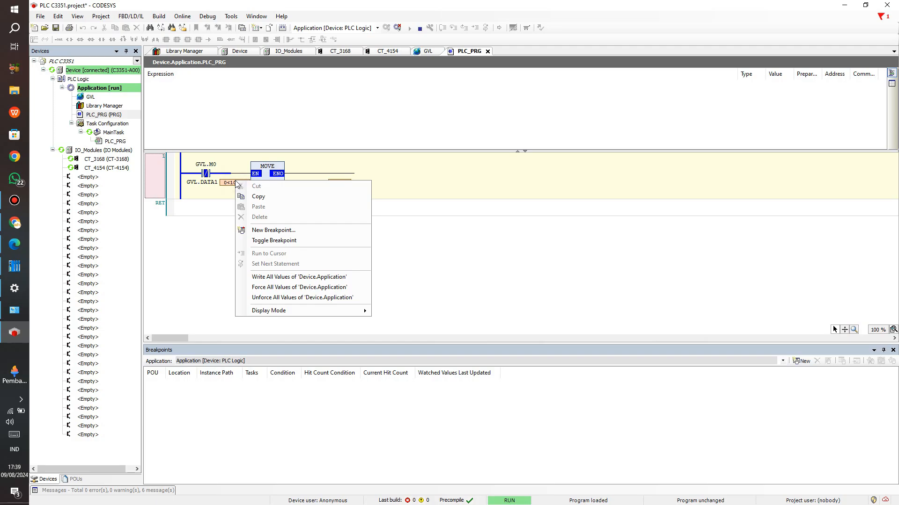
click(292, 277)
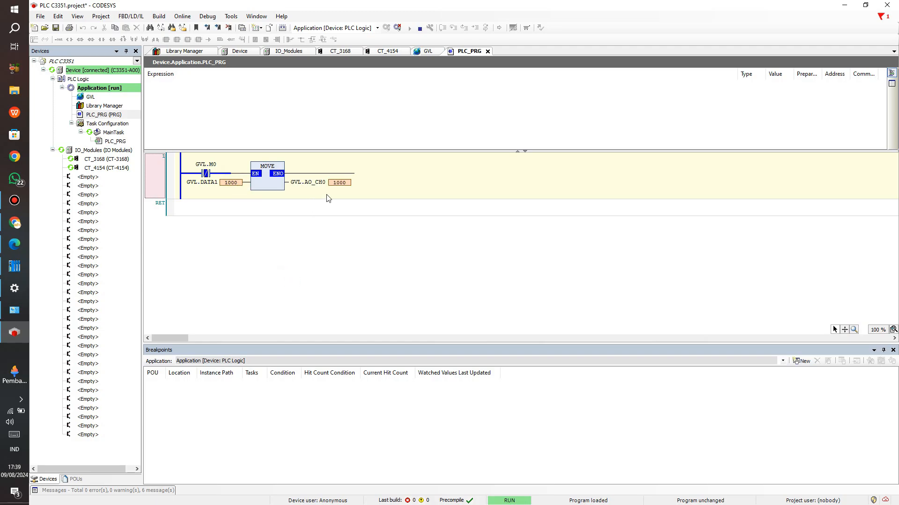
double_click(99, 167)
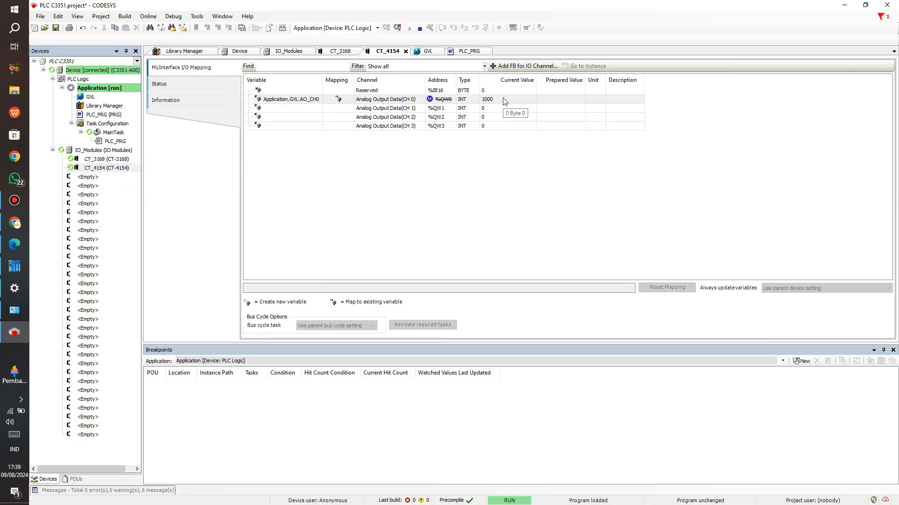
Switch to IO Config, review the configuration parameters of the modules, and bring the C3351-A00 device online.
click(71, 300)
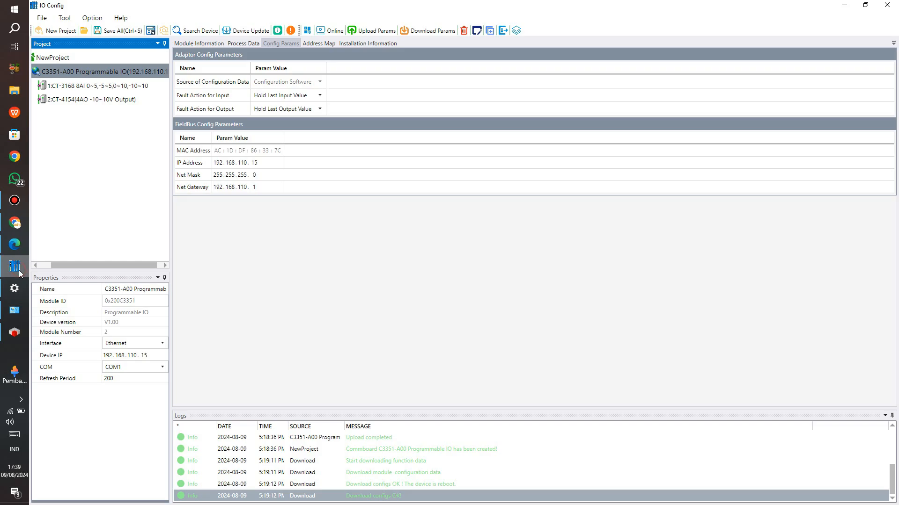
click(121, 95)
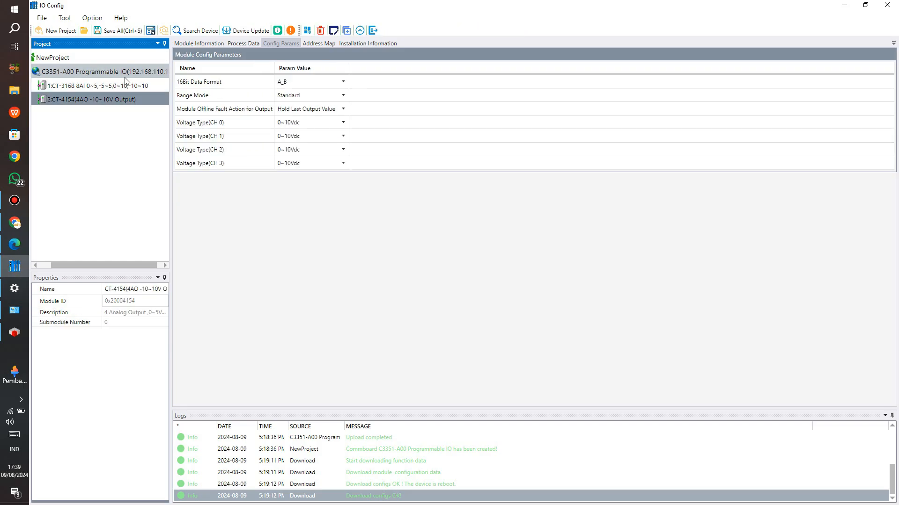
click(125, 77)
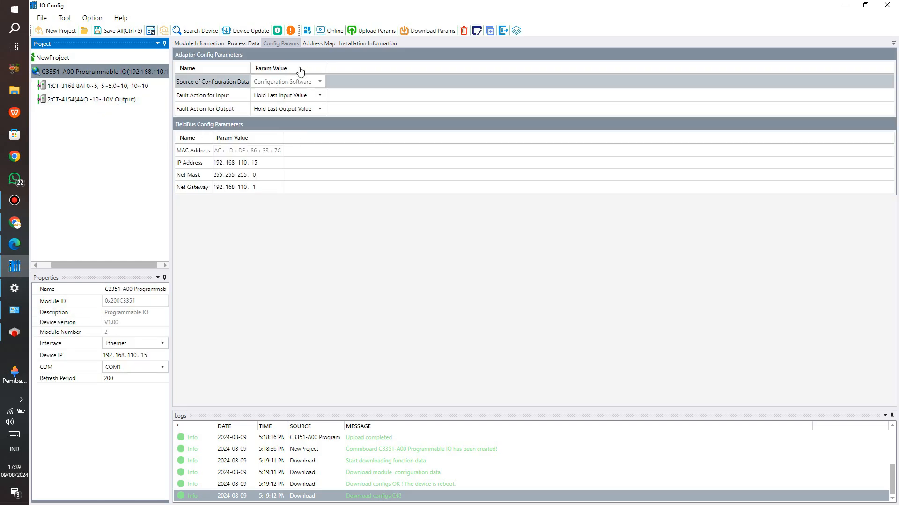
click(125, 87)
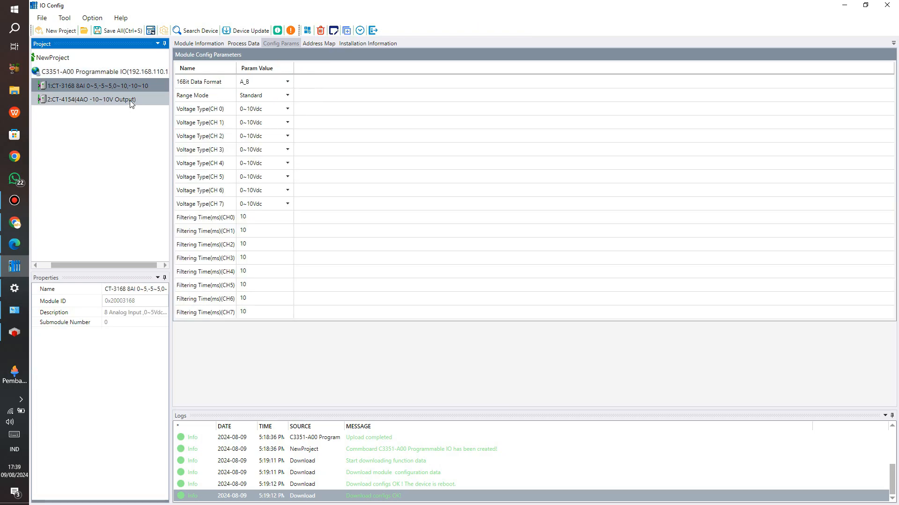
click(130, 101)
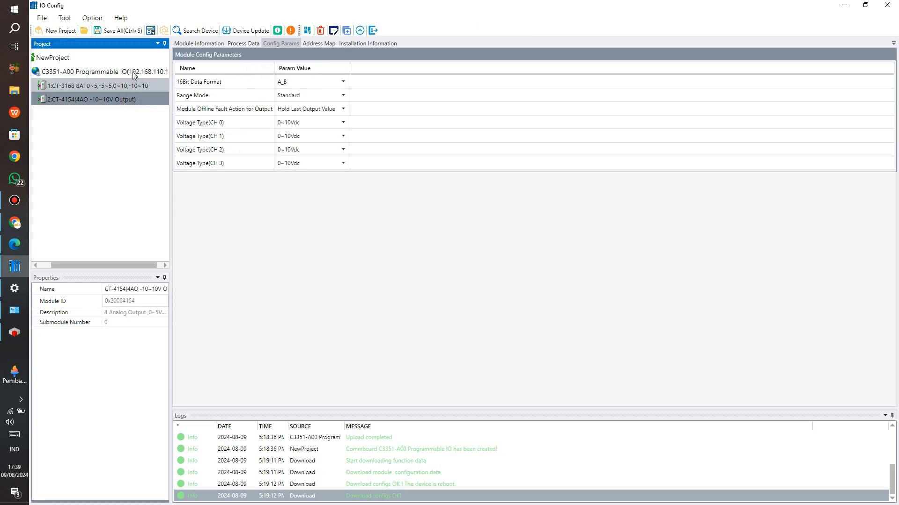
click(131, 84)
click(133, 72)
click(333, 30)
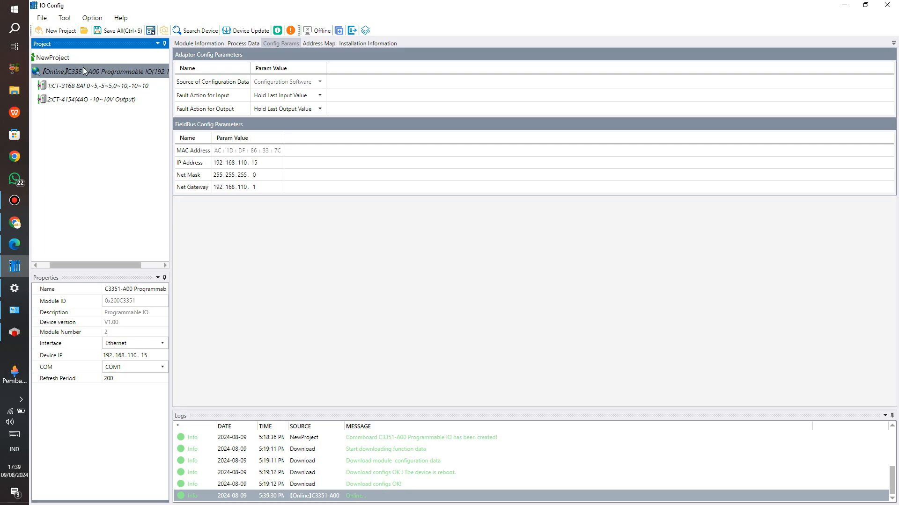
Open the process data of CT-4154 and turn off hexadecimal display for analog output channels 0 to 3.
click(77, 101)
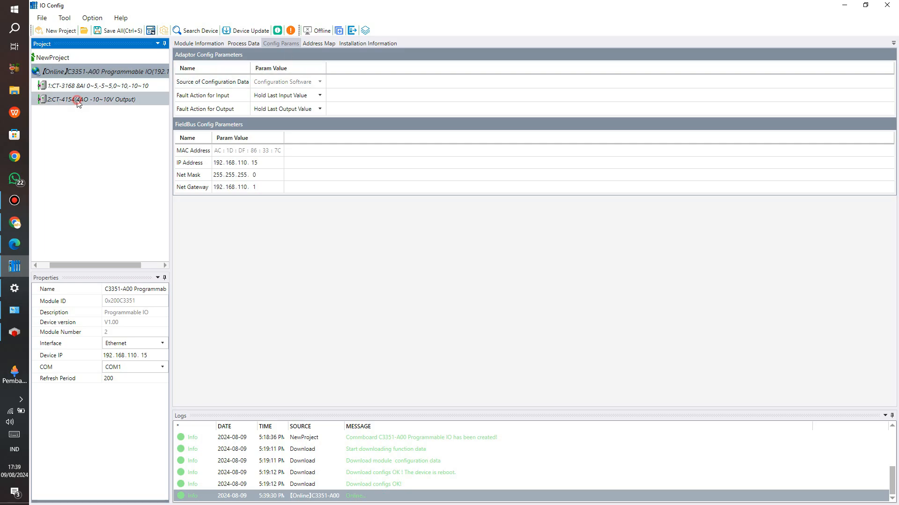
click(242, 43)
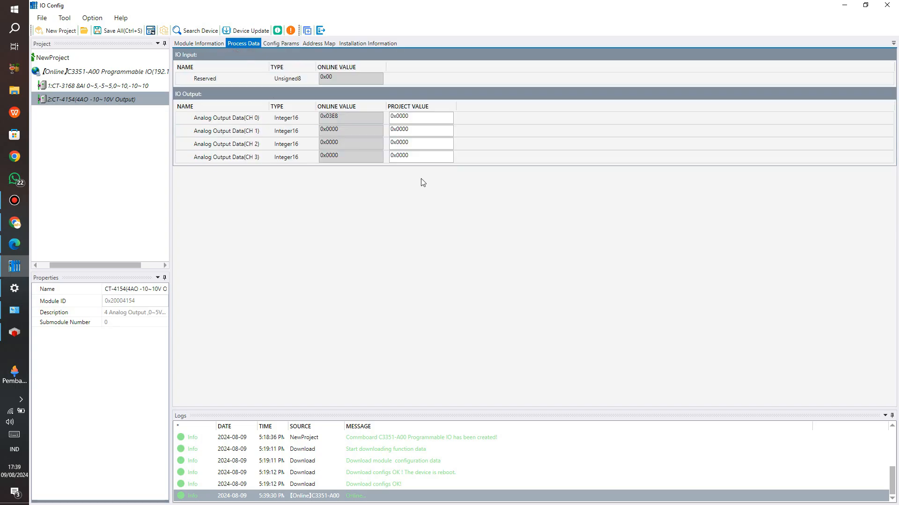
right_click(423, 116)
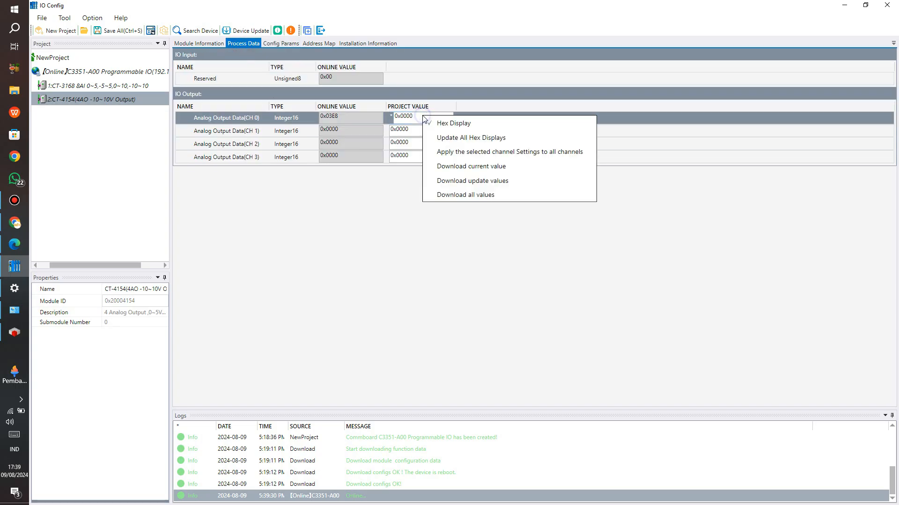
click(437, 125)
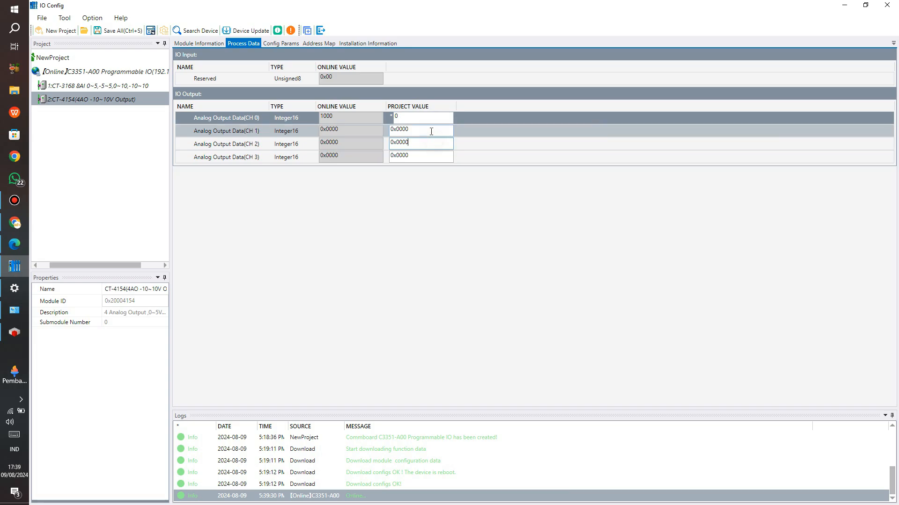
right_click(429, 129)
click(444, 138)
right_click(428, 146)
click(447, 153)
right_click(428, 157)
click(449, 166)
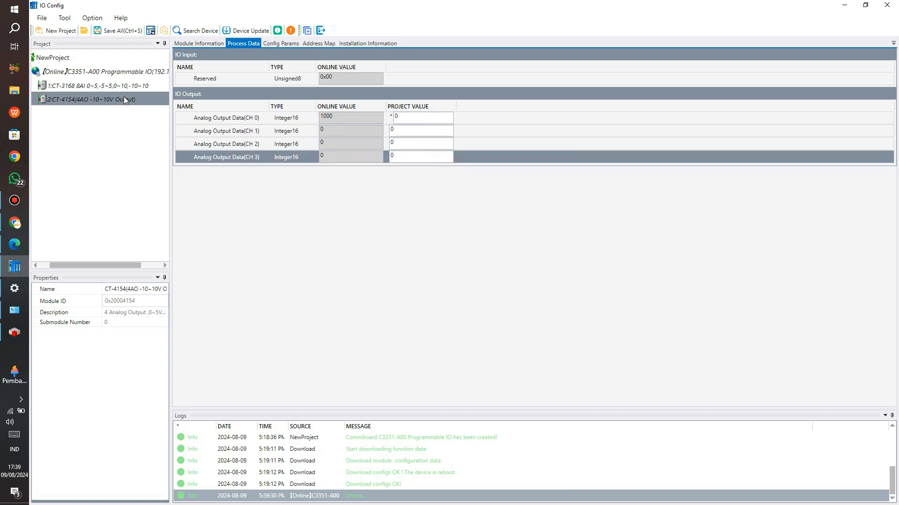
Examine the online value of Analog Output Data(CH 0) in the CT-4154 process data.
click(114, 91)
click(113, 99)
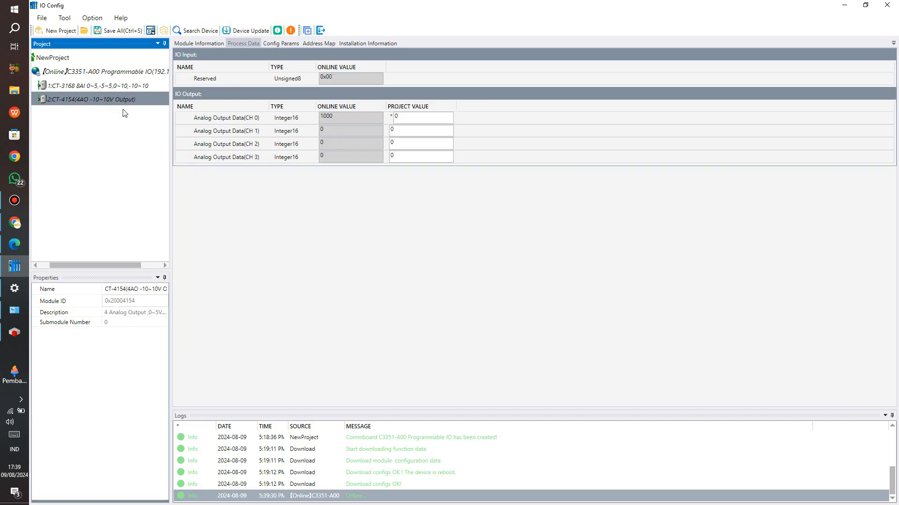
click(426, 185)
click(488, 129)
click(490, 117)
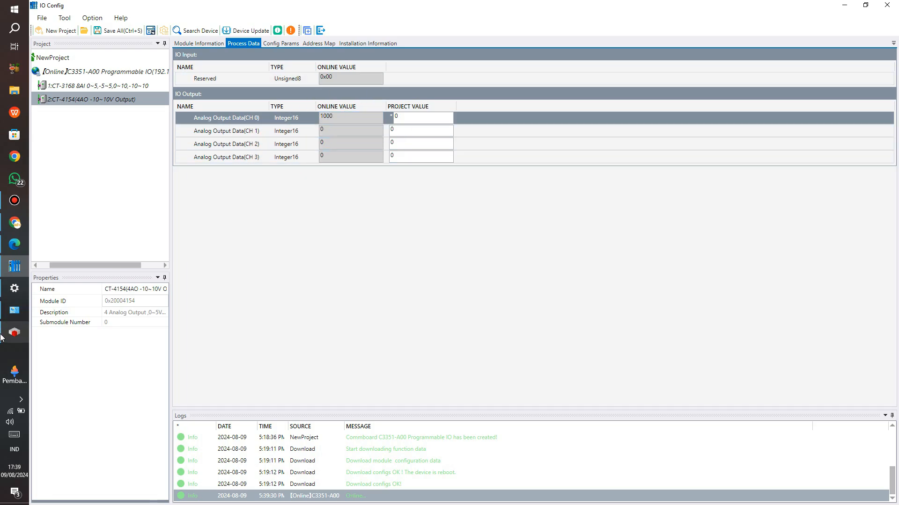
Switch to CODESYS, write 2000 to GVL.DATA1 in PLC_PRG, and check the CT-4154 CH 0 online value in IO Config before returning.
click(14, 332)
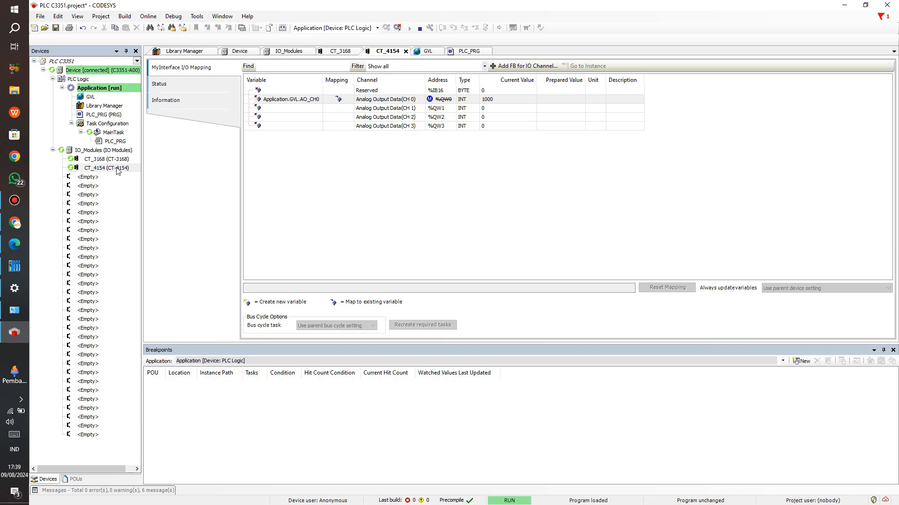
double_click(110, 142)
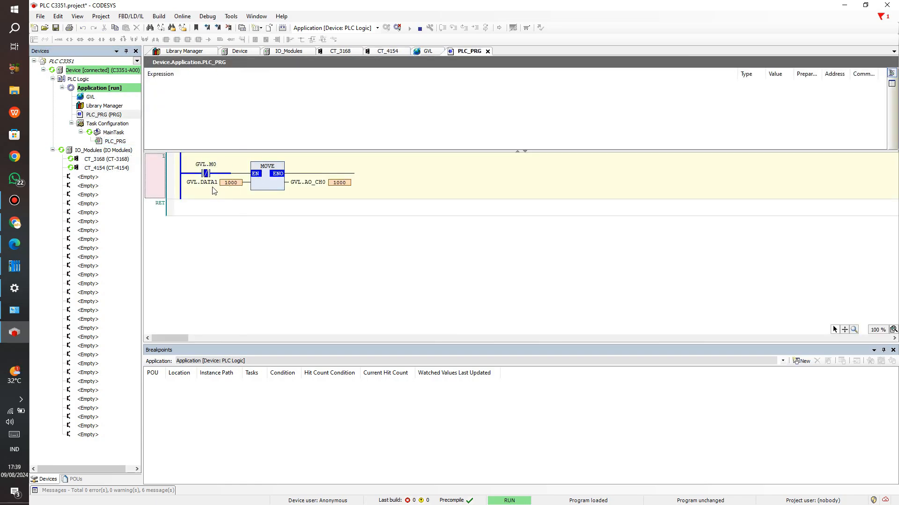
double_click(229, 184)
text(2000)
key(Return)
right_click(234, 182)
click(311, 282)
click(14, 266)
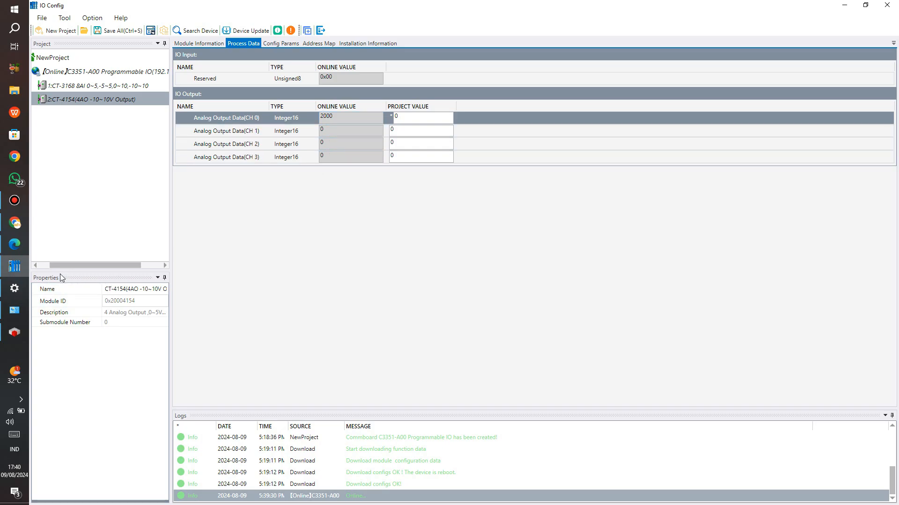
click(15, 333)
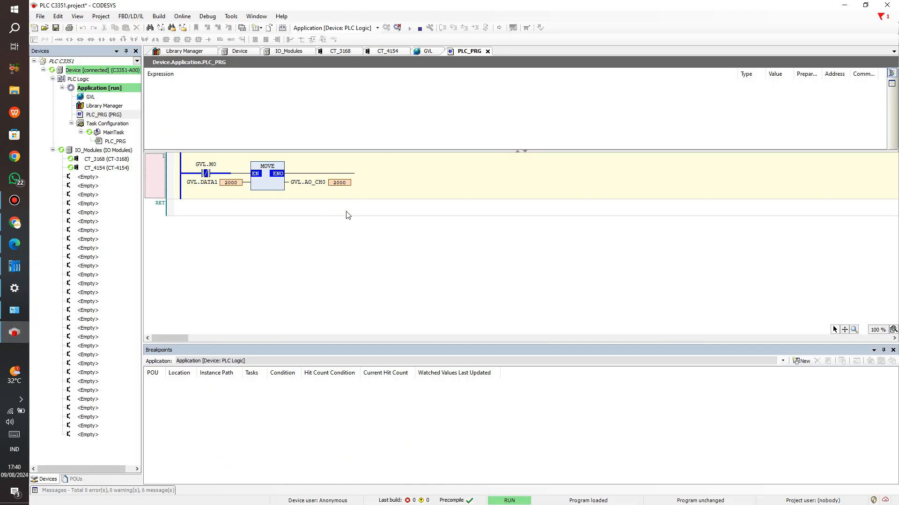